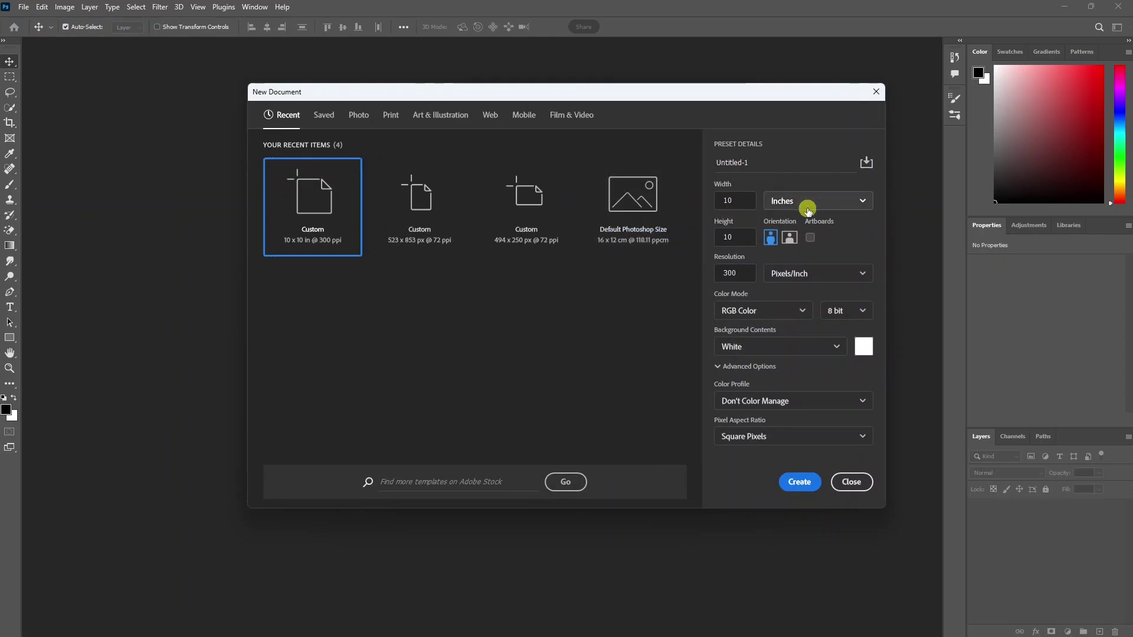
- Create a 10 × 10 inch document at 300 pixels/inch in RGB Color with a white background
{"action": "left_click", "coordinate": [798, 246]}
{"action": "left_click", "coordinate": [728, 200]}
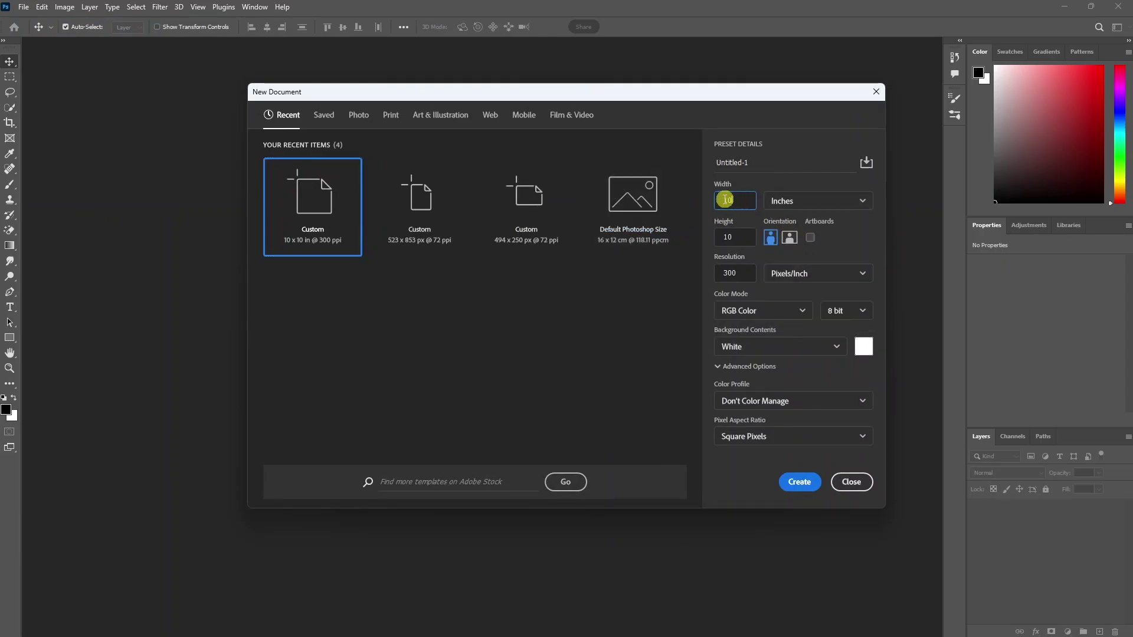
{"action": "left_click", "coordinate": [739, 233]}
{"action": "left_click", "coordinate": [739, 274]}
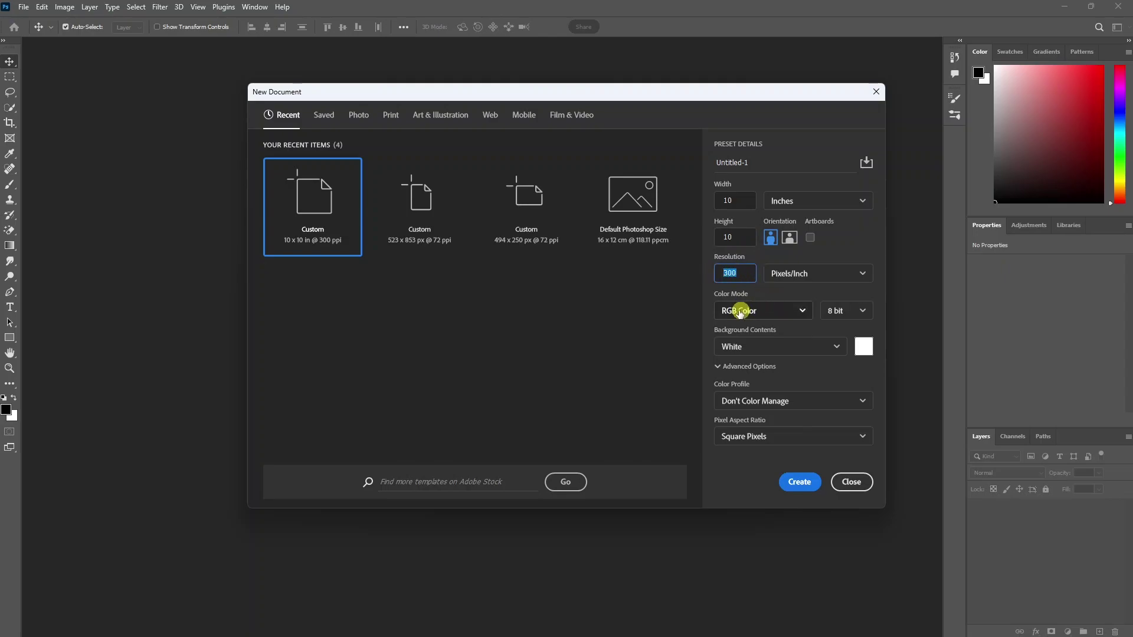
{"action": "left_click", "coordinate": [801, 482]}
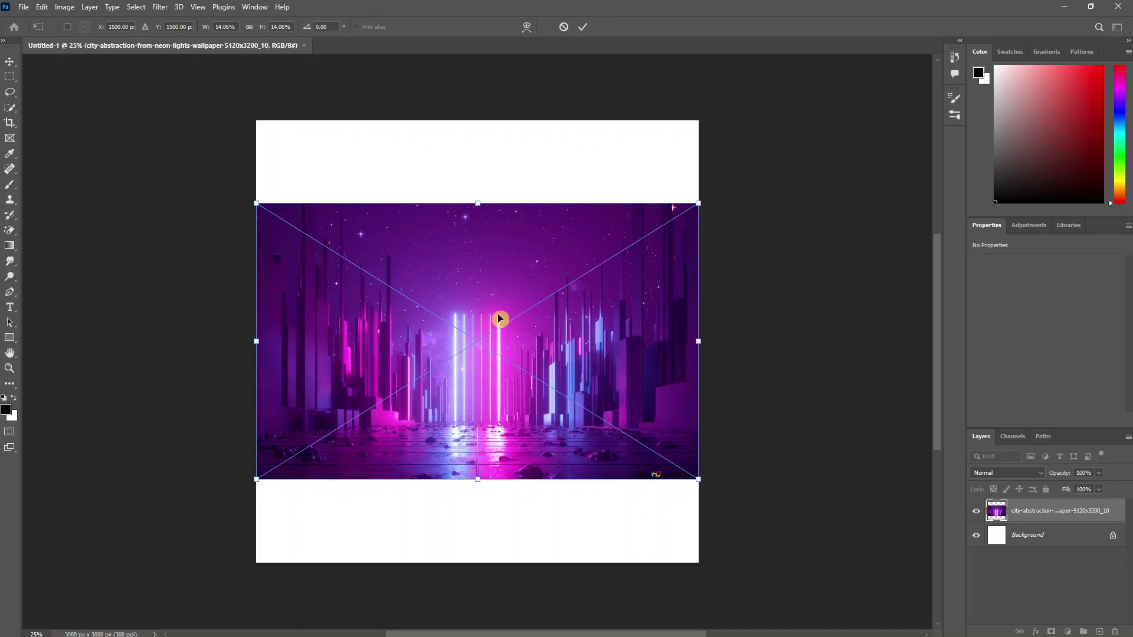
- Enlarge the placed neon city wallpaper to about 7725 × 4829 px so it covers the canvas, with the light columns left of centre
{"action": "scroll", "coordinate": [486, 256], "scroll_direction": "down", "scroll_amount": 2}
{"action": "left_click_drag", "start_coordinate": [484, 223], "coordinate": [635, 63]}
{"action": "scroll", "coordinate": [547, 313], "scroll_direction": "down", "scroll_amount": 2}
{"action": "scroll", "coordinate": [540, 231], "scroll_direction": "up", "scroll_amount": 1}
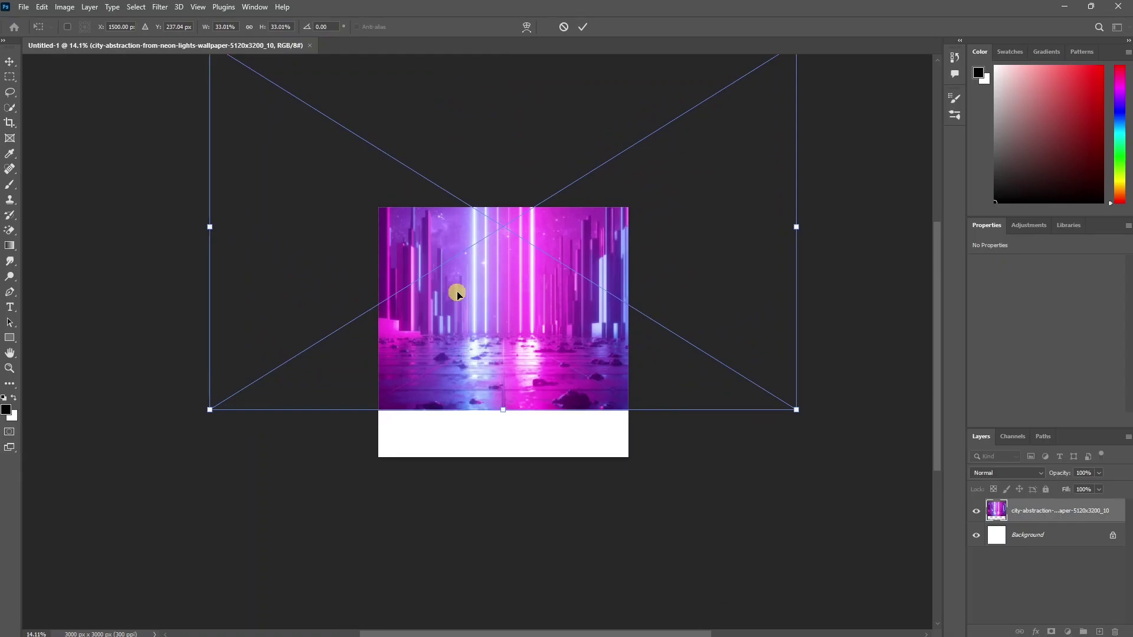
{"action": "left_click_drag", "start_coordinate": [426, 280], "coordinate": [460, 452]}
{"action": "key", "text": "Return"}
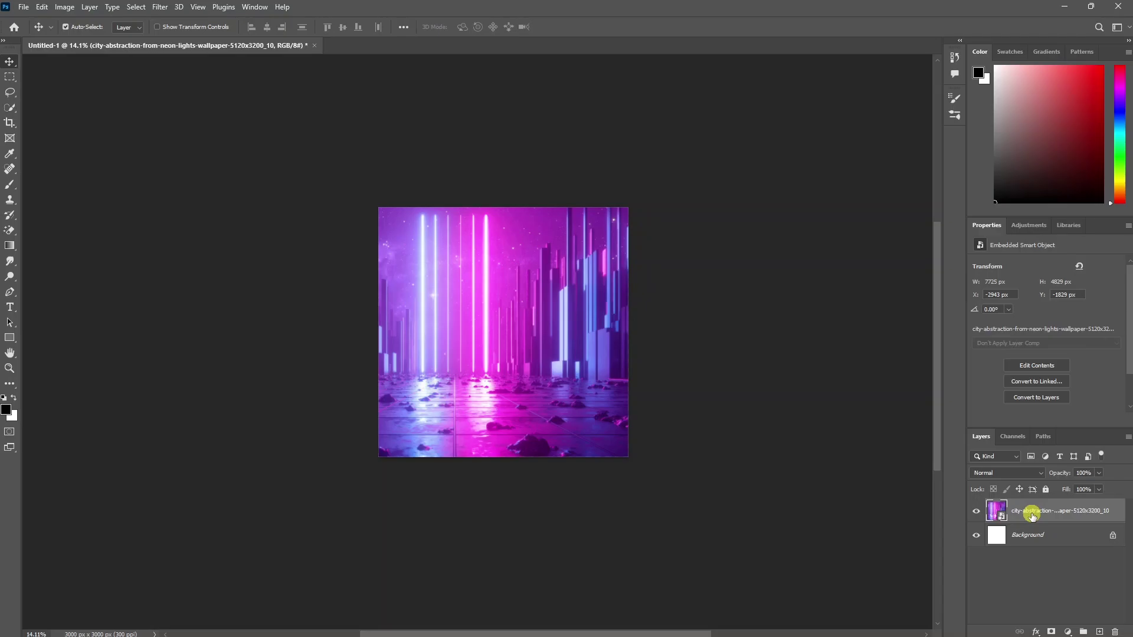
- Apply a Gaussian Blur with a radius of 20.8 pixels to the neon city layer
{"action": "right_click", "coordinate": [1031, 513]}
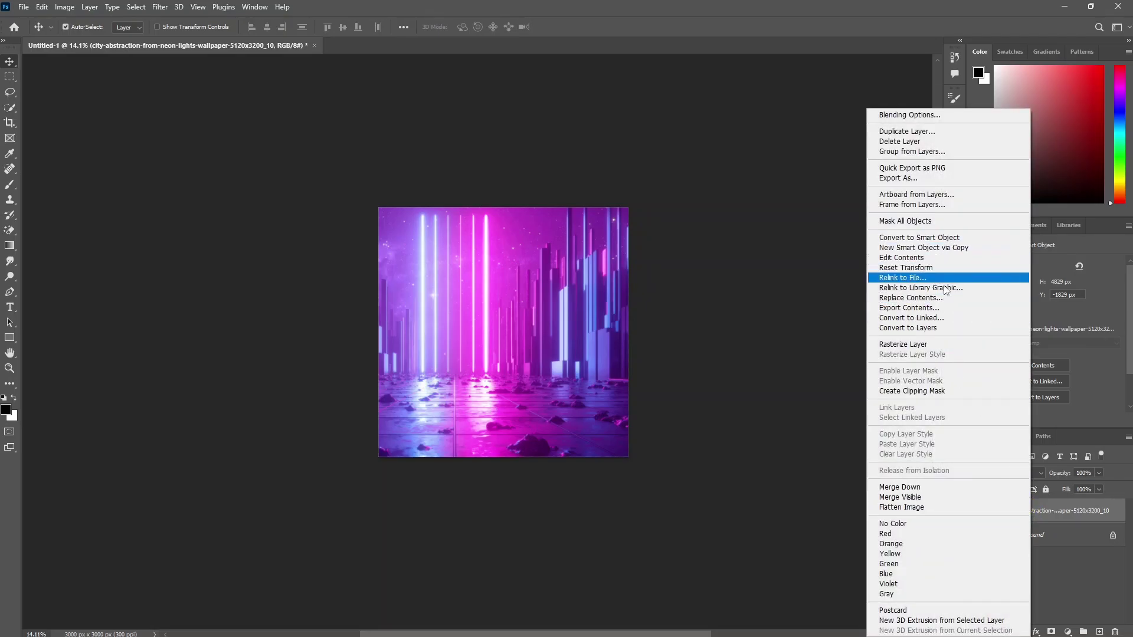
{"action": "left_click", "coordinate": [1053, 508]}
{"action": "left_click", "coordinate": [161, 7]}
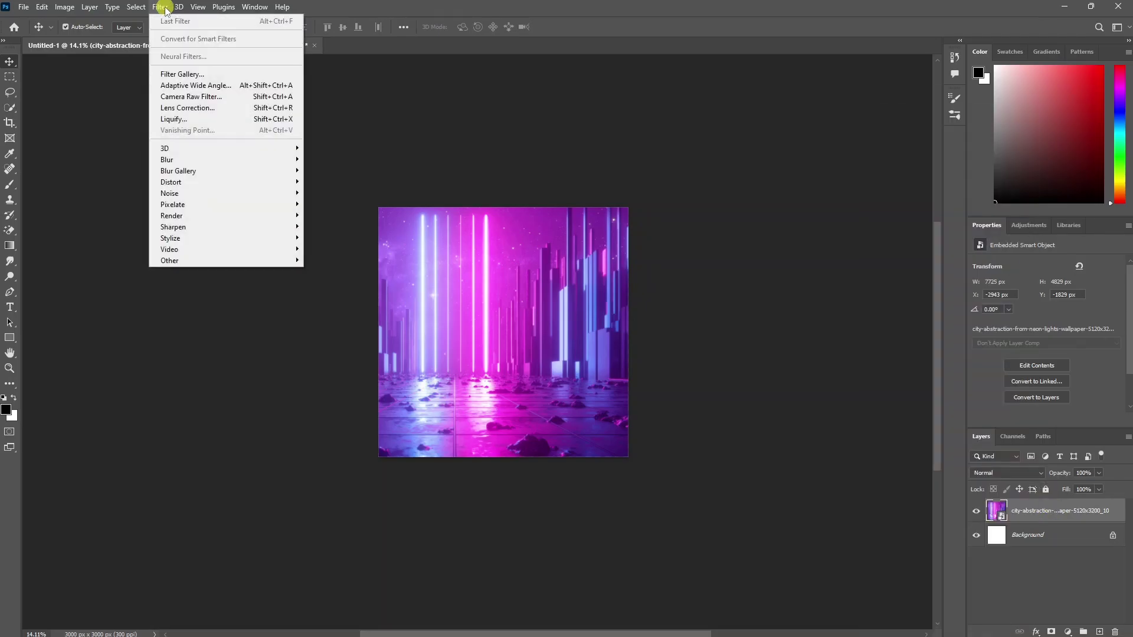
{"action": "mouse_move", "coordinate": [172, 160]}
{"action": "left_click", "coordinate": [335, 204]}
{"action": "left_click", "coordinate": [459, 241]}
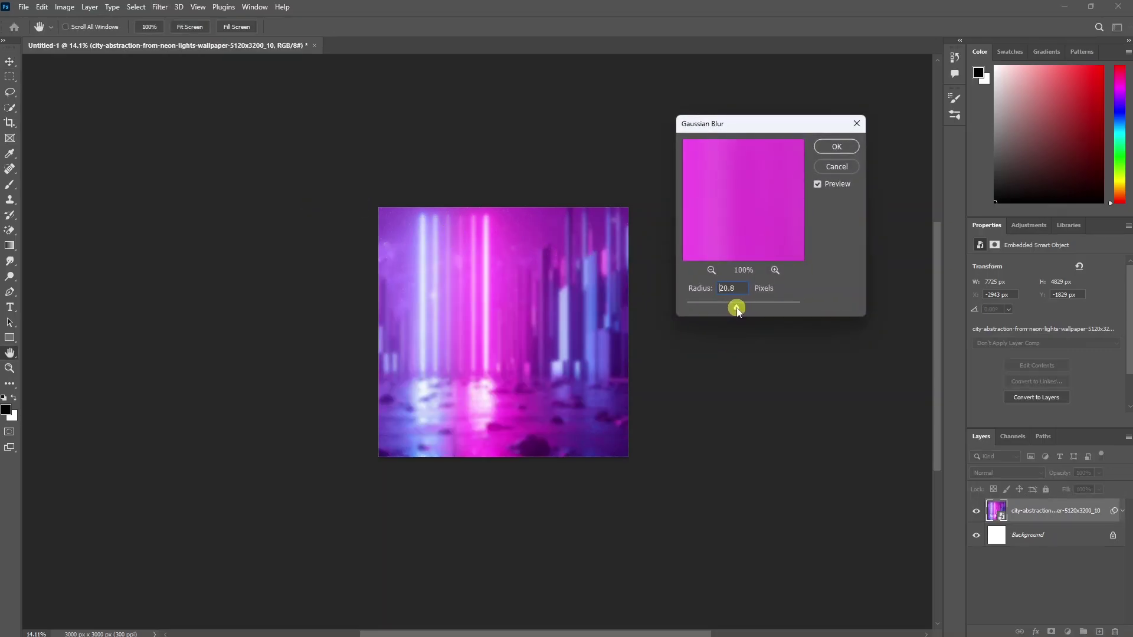
{"action": "left_click", "coordinate": [836, 146]}
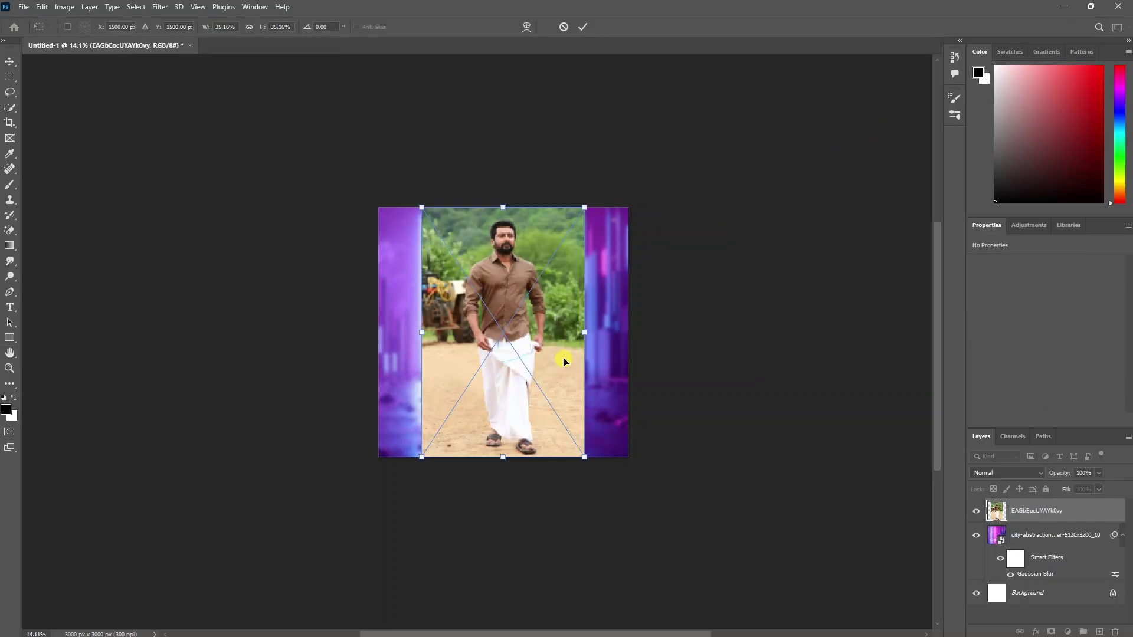
- Place the photo of the man in the brown shirt and select him with Select Subject
{"action": "key", "text": "Return"}
{"action": "scroll", "coordinate": [481, 254], "scroll_direction": "up", "scroll_amount": 3}
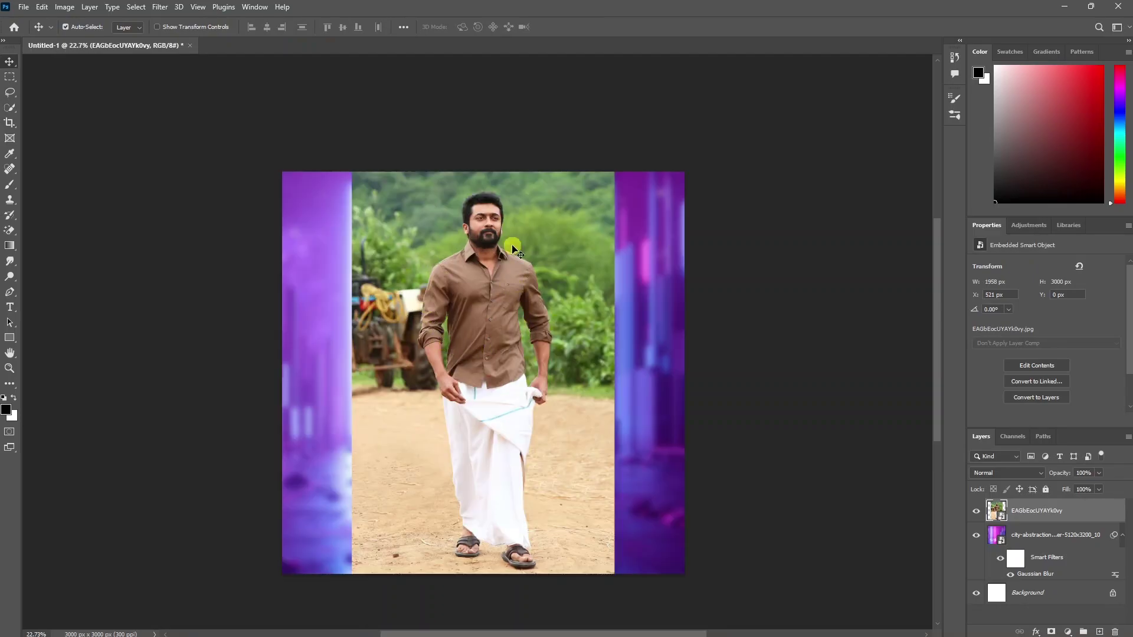
{"action": "left_click", "coordinate": [136, 7]}
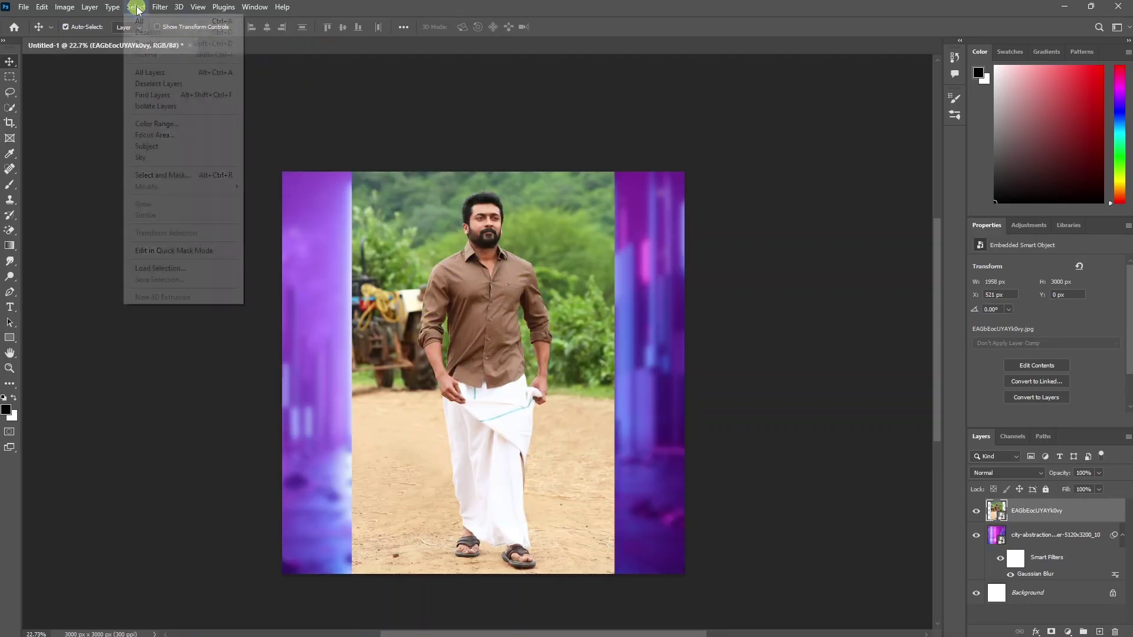
{"action": "left_click", "coordinate": [147, 146]}
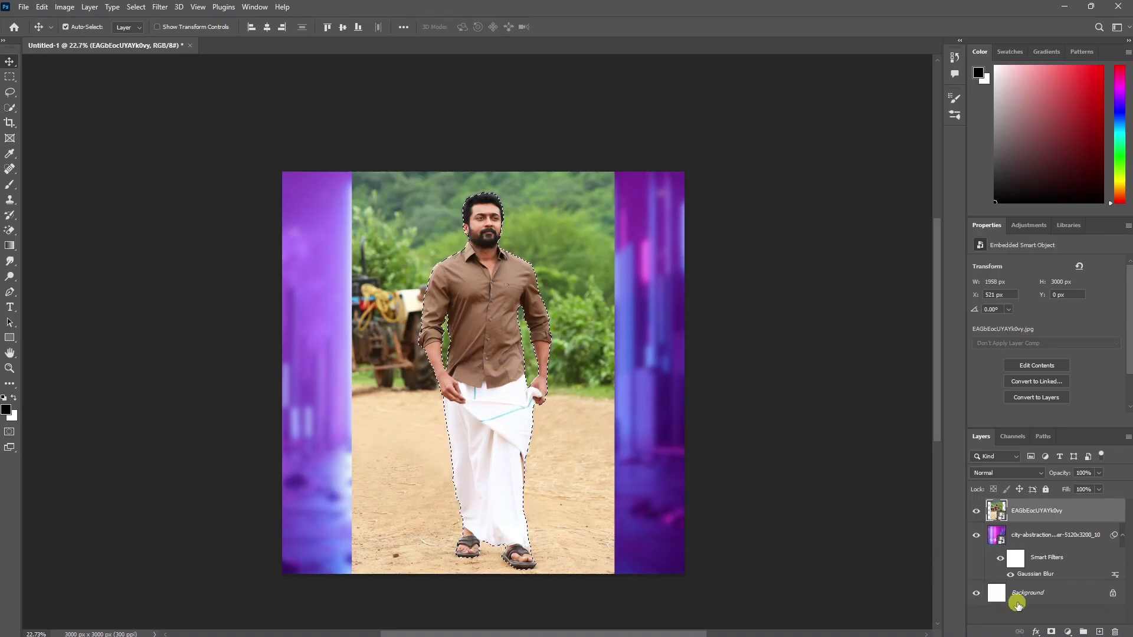
{"action": "left_click", "coordinate": [1051, 631]}
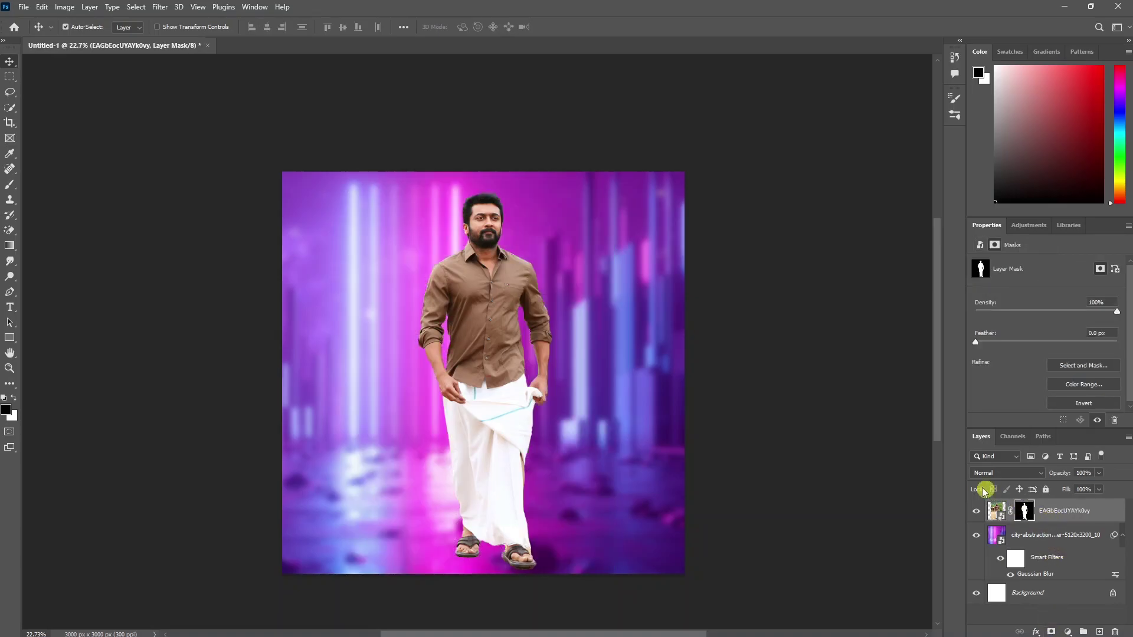
{"action": "key", "text": "ctrl+z"}
- Add the missed edge of the man's rolled sleeve cuff to the selection with the Lasso tool in add mode
{"action": "scroll", "coordinate": [450, 299], "scroll_direction": "up", "scroll_amount": 5}
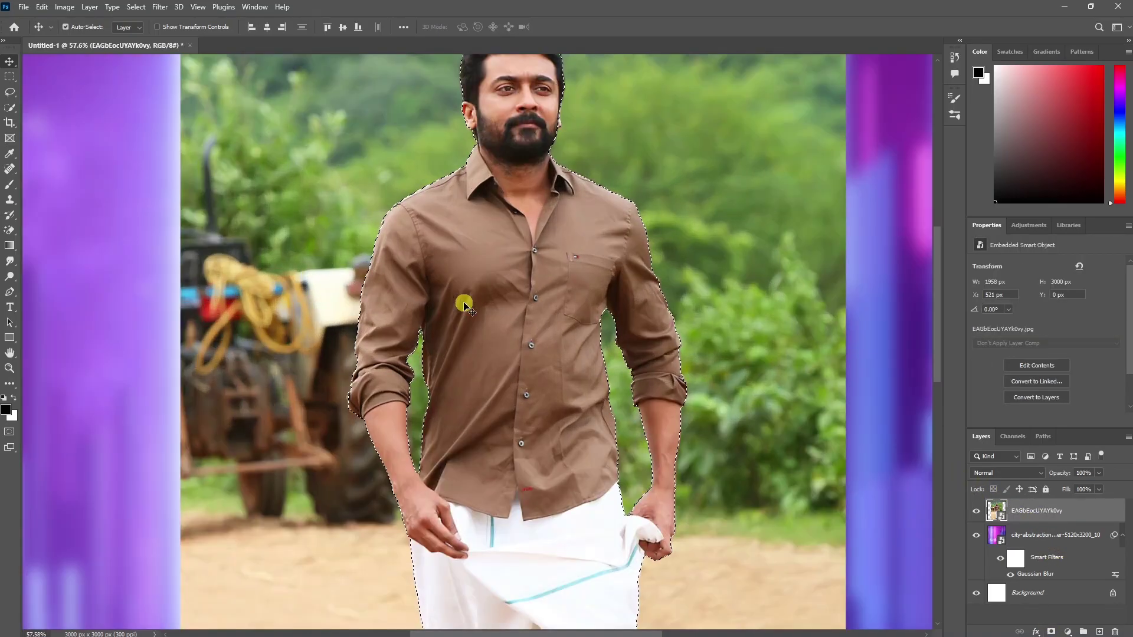
{"action": "key", "text": "l"}
{"action": "scroll", "coordinate": [374, 391], "scroll_direction": "up", "scroll_amount": 5}
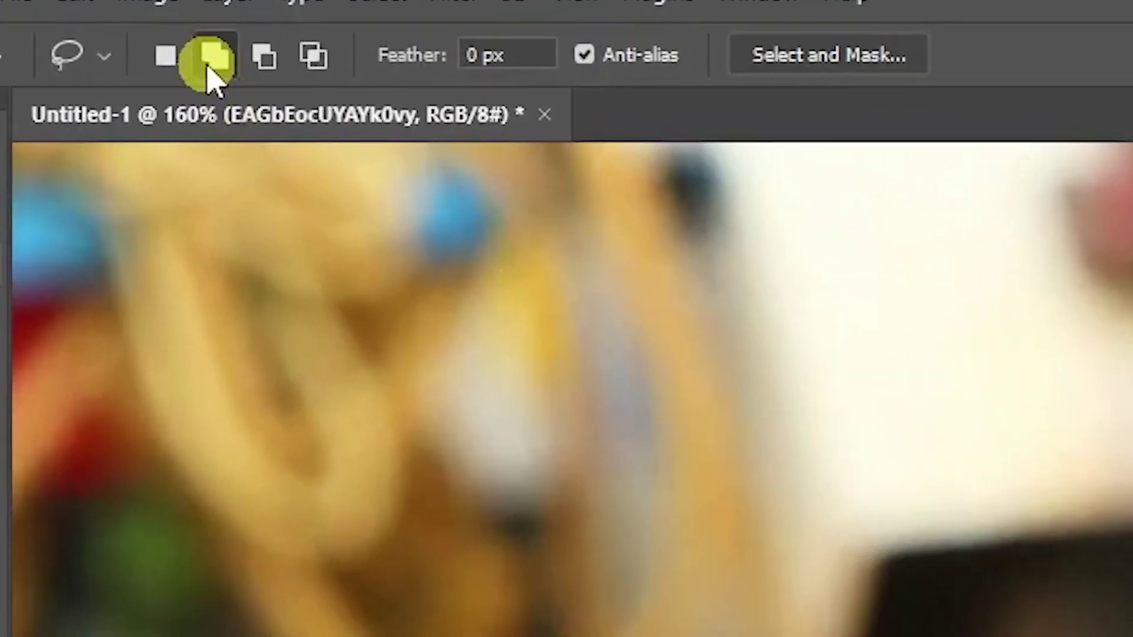
{"action": "left_click", "coordinate": [85, 27]}
{"action": "left_click", "coordinate": [326, 65]}
{"action": "left_click", "coordinate": [203, 66]}
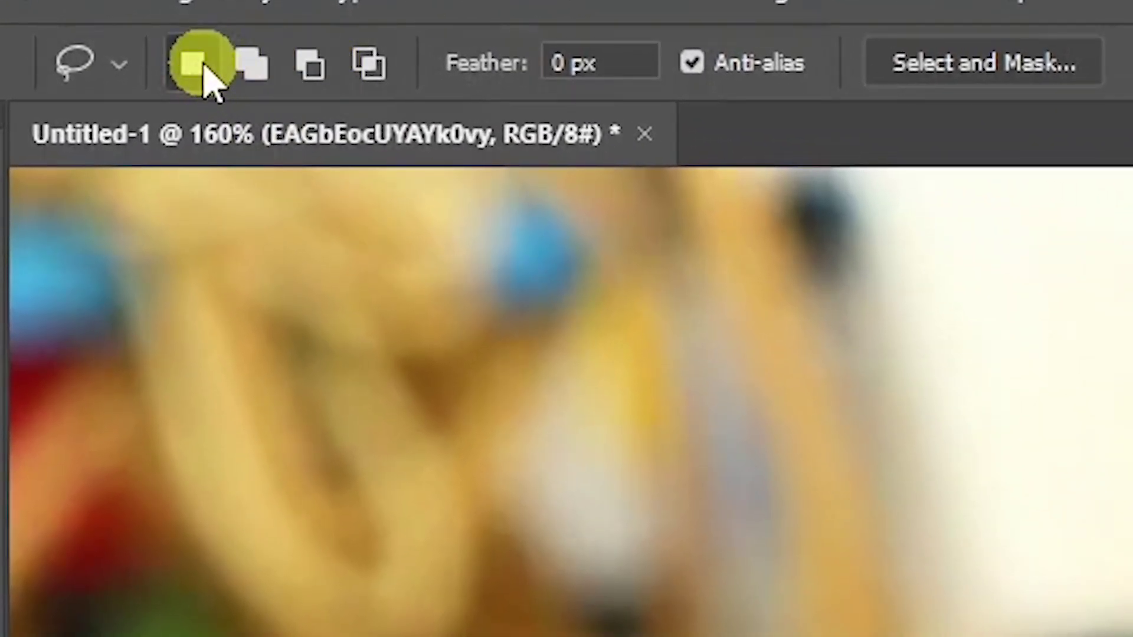
{"action": "left_click", "coordinate": [249, 64]}
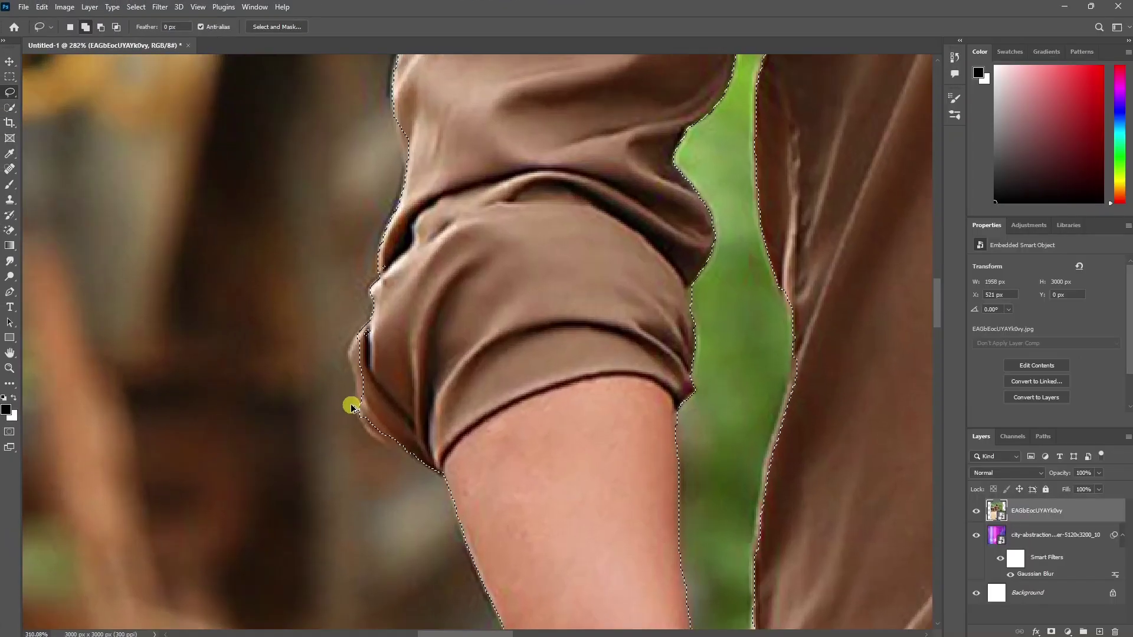
{"action": "mouse_move", "coordinate": [354, 405]}
{"action": "left_mouse_down"}
{"action": "mouse_move", "coordinate": [366, 329]}
{"action": "mouse_move", "coordinate": [356, 341]}
{"action": "mouse_move", "coordinate": [364, 377]}
{"action": "mouse_move", "coordinate": [373, 325]}
{"action": "mouse_move", "coordinate": [350, 349]}
{"action": "mouse_move", "coordinate": [355, 418]}
{"action": "left_mouse_up"}
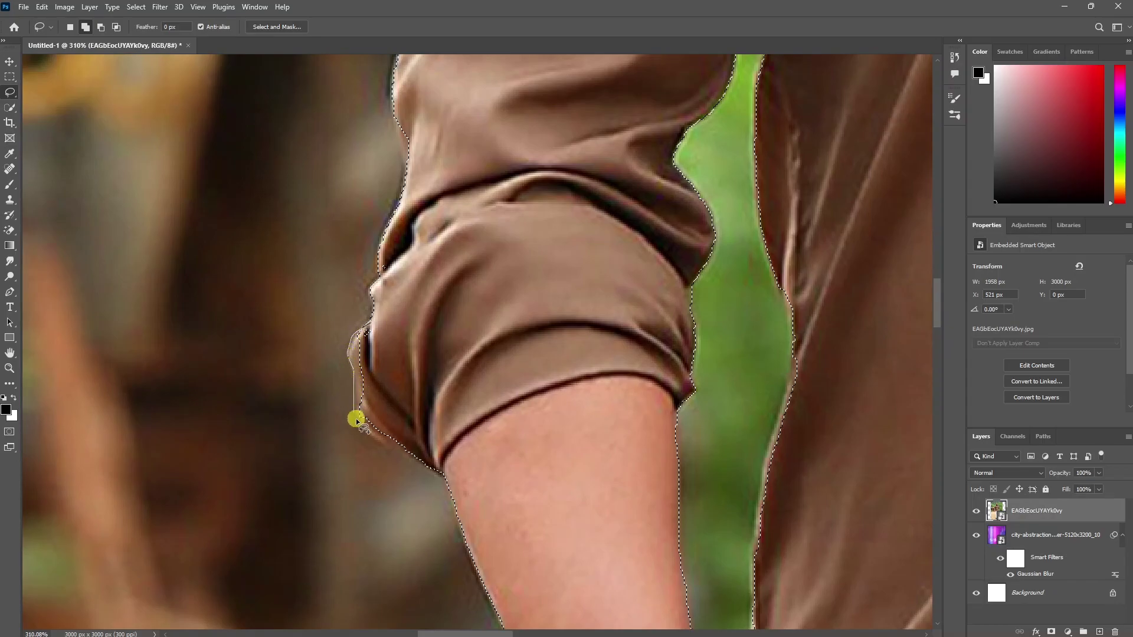
{"action": "left_click_drag", "start_coordinate": [392, 458], "coordinate": [414, 438]}
{"action": "left_click_drag", "start_coordinate": [374, 327], "coordinate": [372, 327]}
- Subtract the tip of the green background gap between the sleeve and the shirt from the selection
{"action": "scroll", "coordinate": [368, 383], "scroll_direction": "down", "scroll_amount": 5}
{"action": "scroll", "coordinate": [541, 265], "scroll_direction": "up", "scroll_amount": 8}
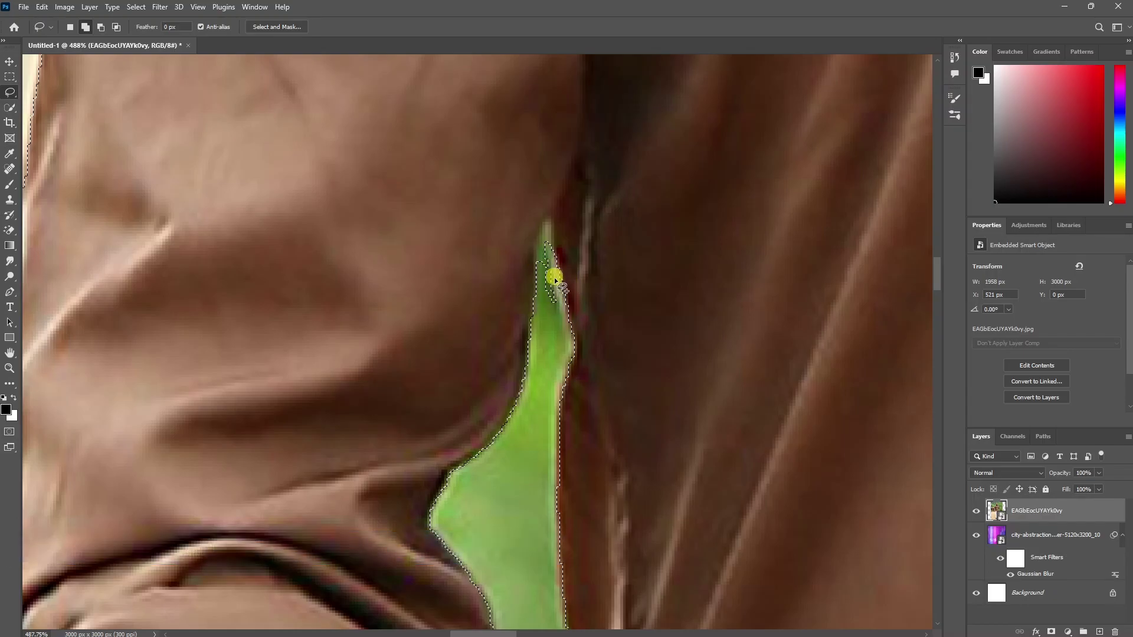
{"action": "key", "text": "alt"}
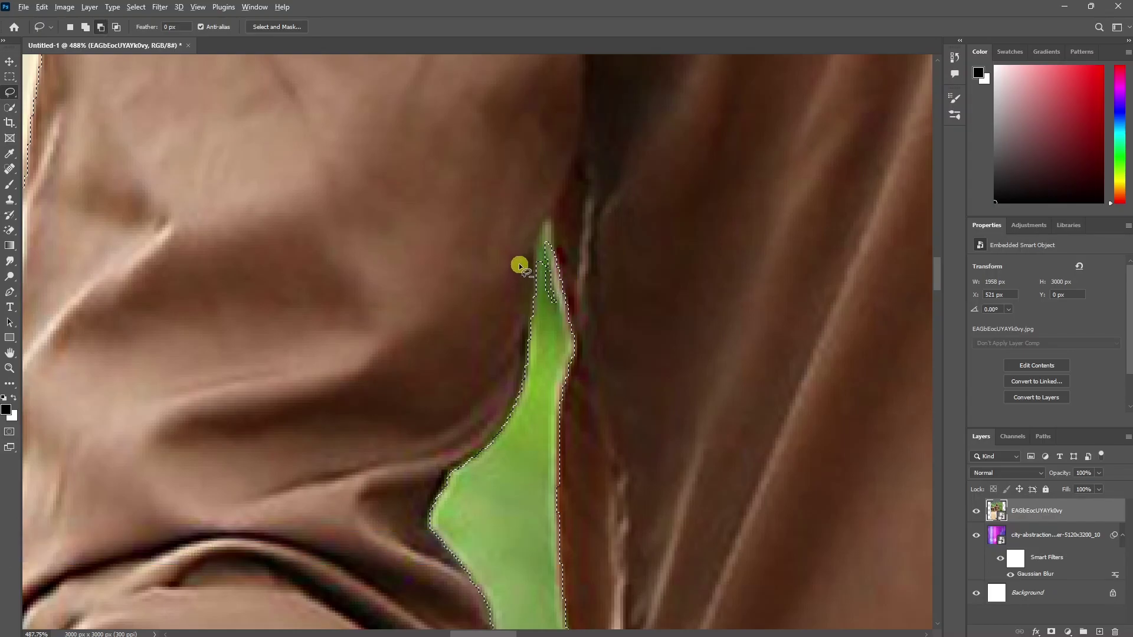
{"action": "left_click", "coordinate": [101, 27]}
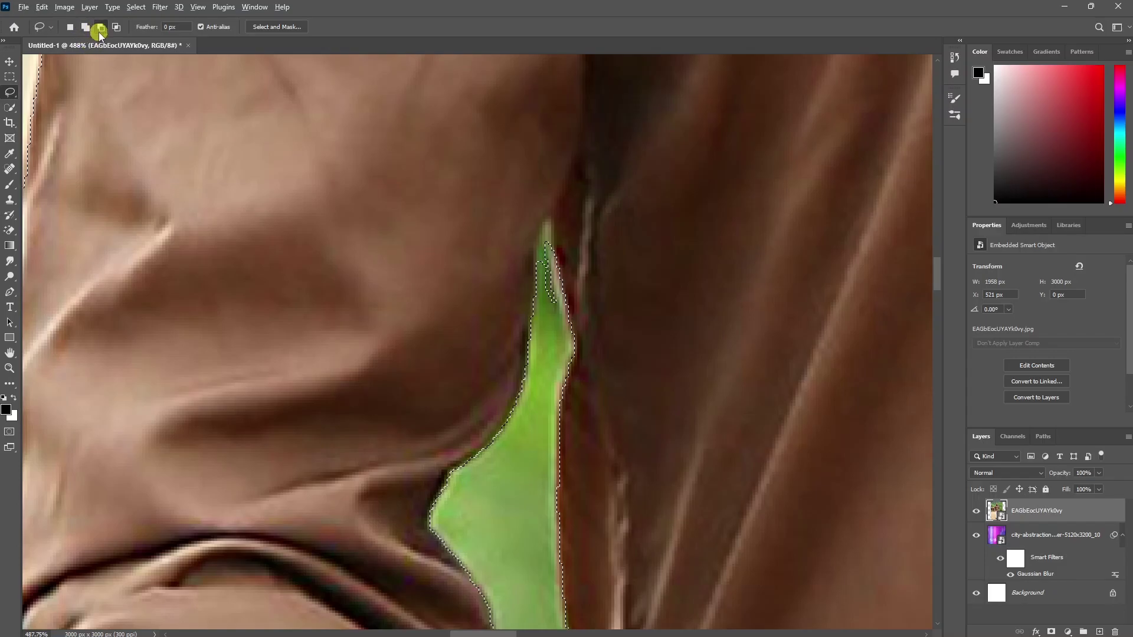
{"action": "mouse_move", "coordinate": [535, 293]}
{"action": "left_mouse_down"}
{"action": "mouse_move", "coordinate": [548, 219]}
{"action": "mouse_move", "coordinate": [559, 301]}
{"action": "mouse_move", "coordinate": [533, 299]}
{"action": "left_mouse_up"}
- Go over the selection edge around the man's head and collar, and mask the photo layer to the selection
{"action": "key", "text": "shift"}
{"action": "scroll", "coordinate": [413, 358], "scroll_direction": "down", "scroll_amount": 5}
{"action": "left_click_drag", "start_coordinate": [501, 112], "coordinate": [425, 382]}
{"action": "left_click_drag", "start_coordinate": [356, 214], "coordinate": [315, 519]}
{"action": "scroll", "coordinate": [355, 266], "scroll_direction": "down", "scroll_amount": 4}
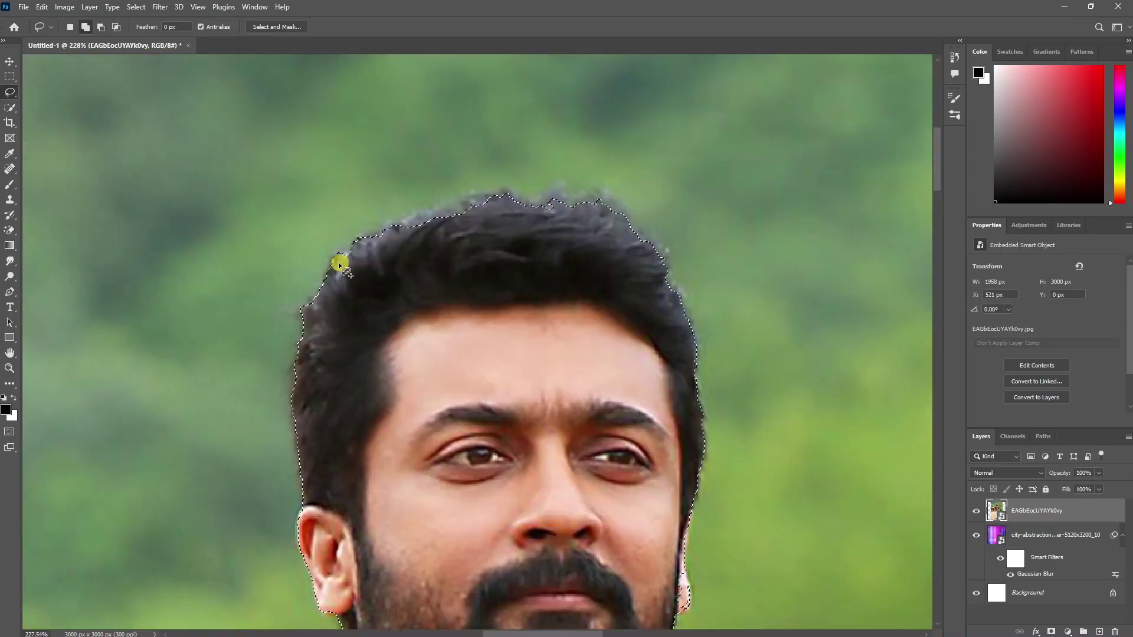
{"action": "scroll", "coordinate": [670, 551], "scroll_direction": "down", "scroll_amount": 2}
{"action": "mouse_move", "coordinate": [670, 551]}
{"action": "left_mouse_down"}
{"action": "mouse_move", "coordinate": [572, 481]}
{"action": "mouse_move", "coordinate": [568, 403]}
{"action": "left_mouse_up"}
{"action": "scroll", "coordinate": [572, 481], "scroll_direction": "up", "scroll_amount": 5}
{"action": "left_click_drag", "start_coordinate": [562, 407], "coordinate": [563, 406]}
{"action": "scroll", "coordinate": [563, 406], "scroll_direction": "down", "scroll_amount": 7}
{"action": "scroll", "coordinate": [407, 531], "scroll_direction": "up", "scroll_amount": 8}
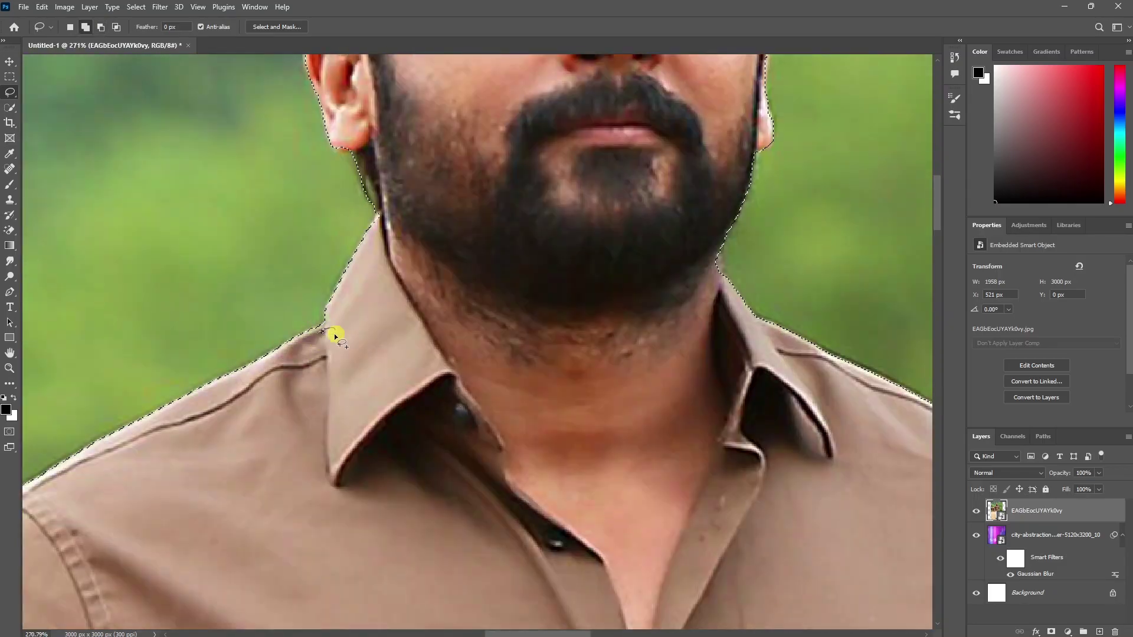
{"action": "scroll", "coordinate": [331, 326], "scroll_direction": "down", "scroll_amount": 5}
{"action": "scroll", "coordinate": [329, 203], "scroll_direction": "up", "scroll_amount": 5}
{"action": "scroll", "coordinate": [353, 218], "scroll_direction": "down", "scroll_amount": 15}
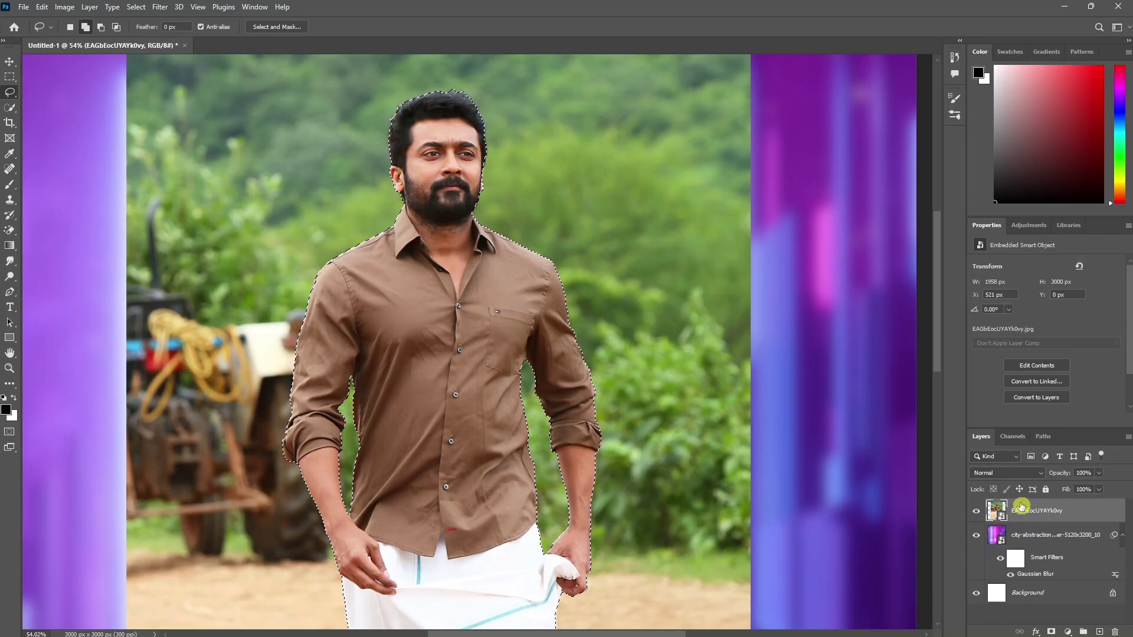
{"action": "left_click", "coordinate": [1051, 632]}
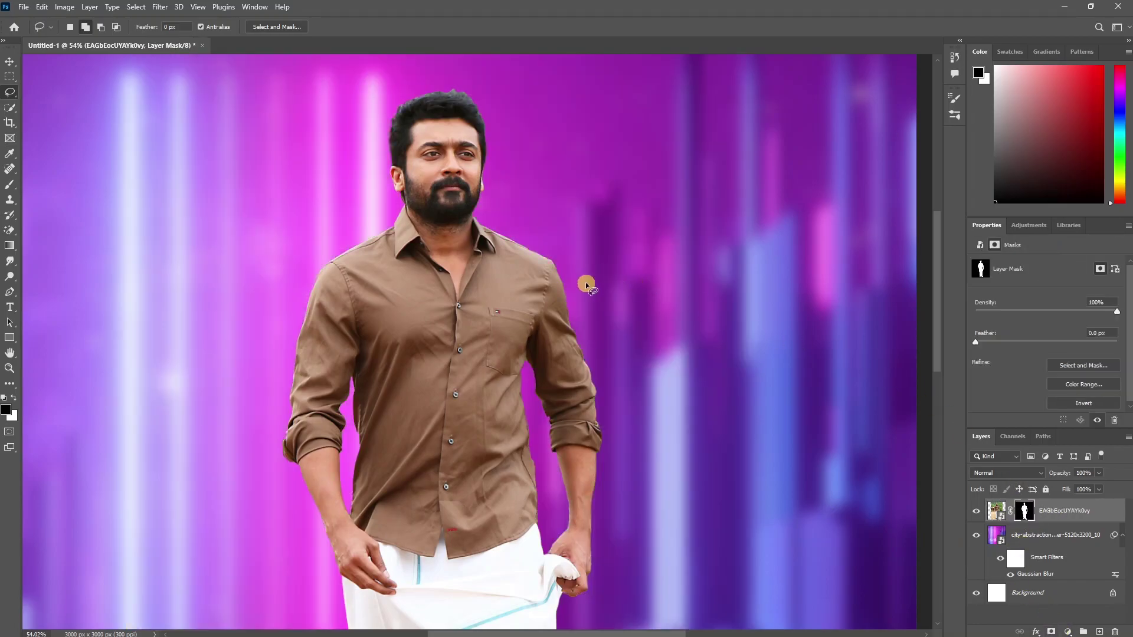
- Scale the masked man to about 182% and position him centred in the canvas, cropped just below the waist
{"action": "key", "text": "v"}
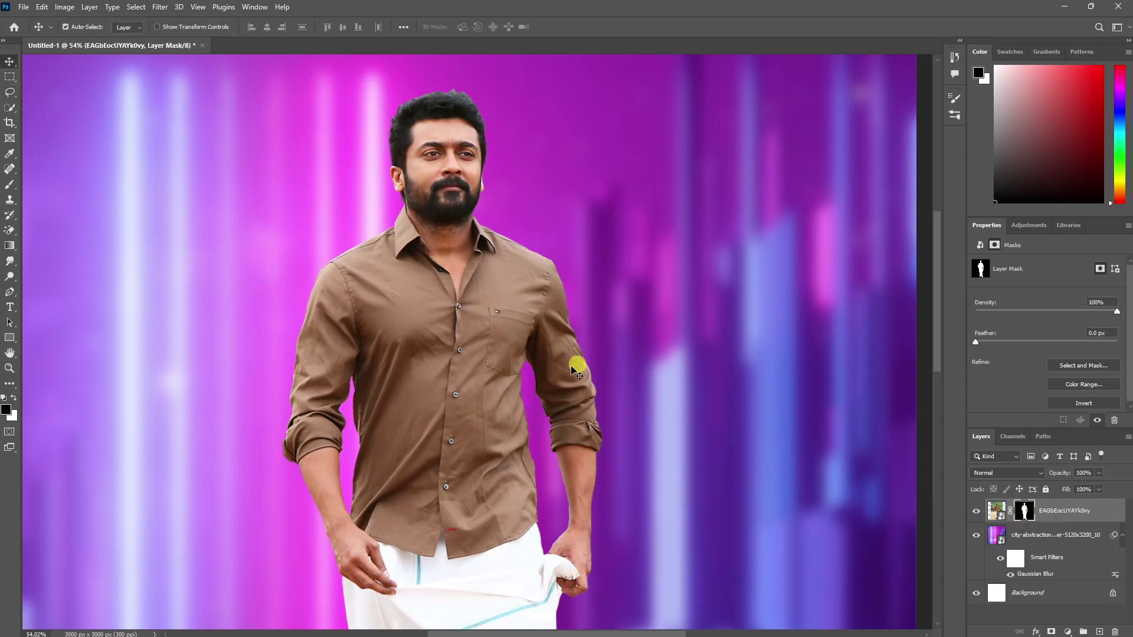
{"action": "key", "text": "ctrl+t"}
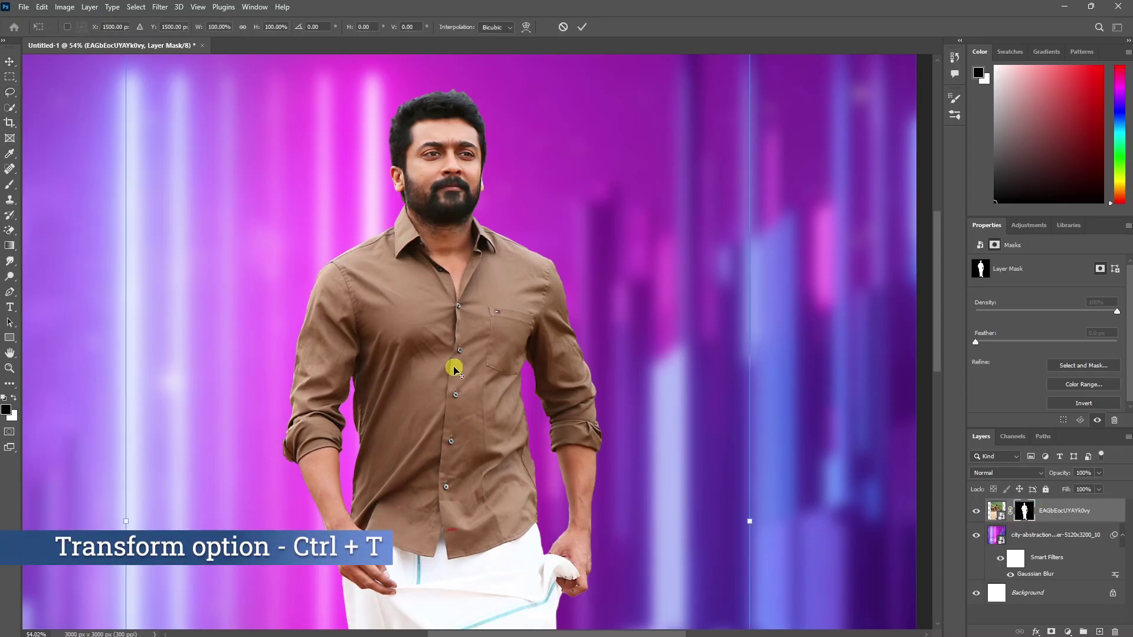
{"action": "scroll", "coordinate": [453, 369], "scroll_direction": "down", "scroll_amount": 6}
{"action": "left_click_drag", "start_coordinate": [448, 519], "coordinate": [489, 467]}
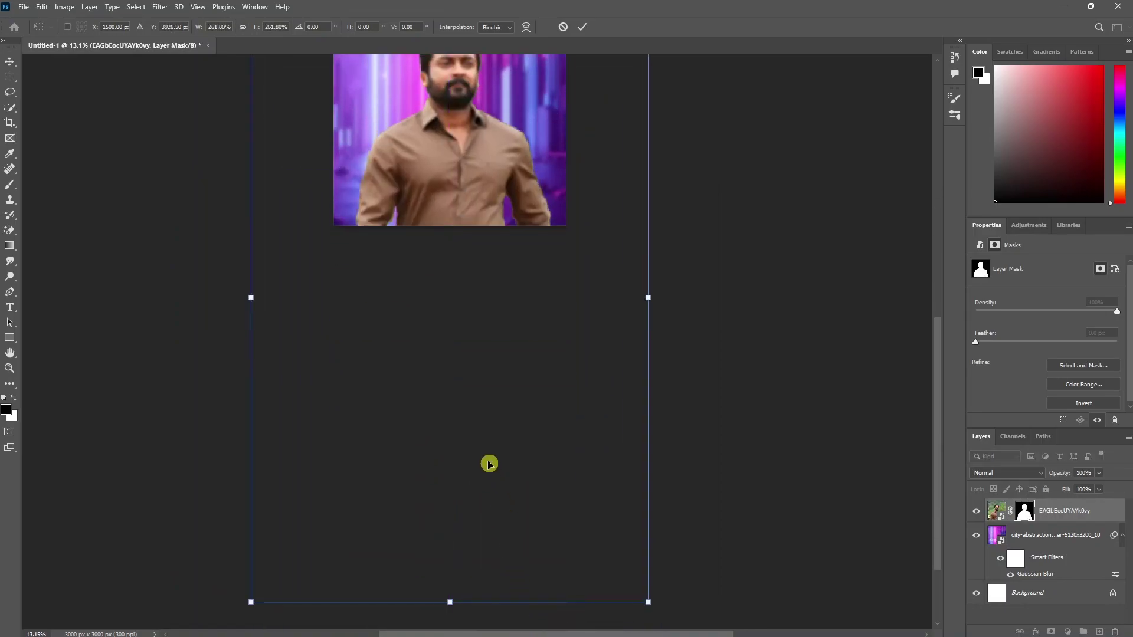
{"action": "scroll", "coordinate": [489, 467], "scroll_direction": "down", "scroll_amount": 2}
{"action": "scroll", "coordinate": [447, 319], "scroll_direction": "up", "scroll_amount": 2}
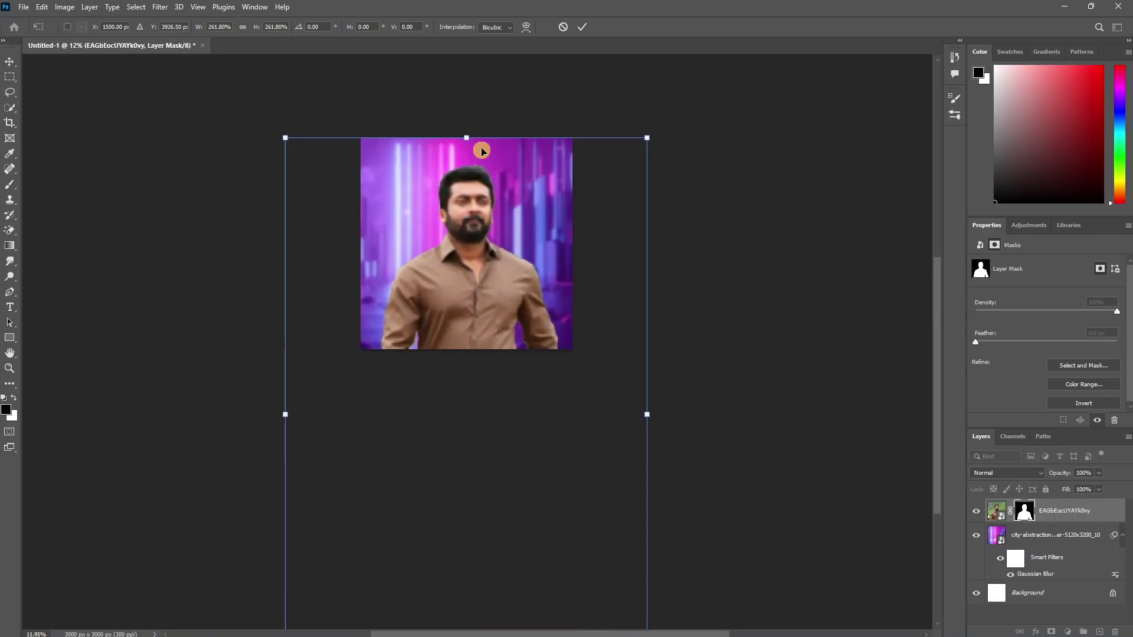
{"action": "key", "text": "ctrl+z"}
{"action": "scroll", "coordinate": [487, 194], "scroll_direction": "up", "scroll_amount": 1}
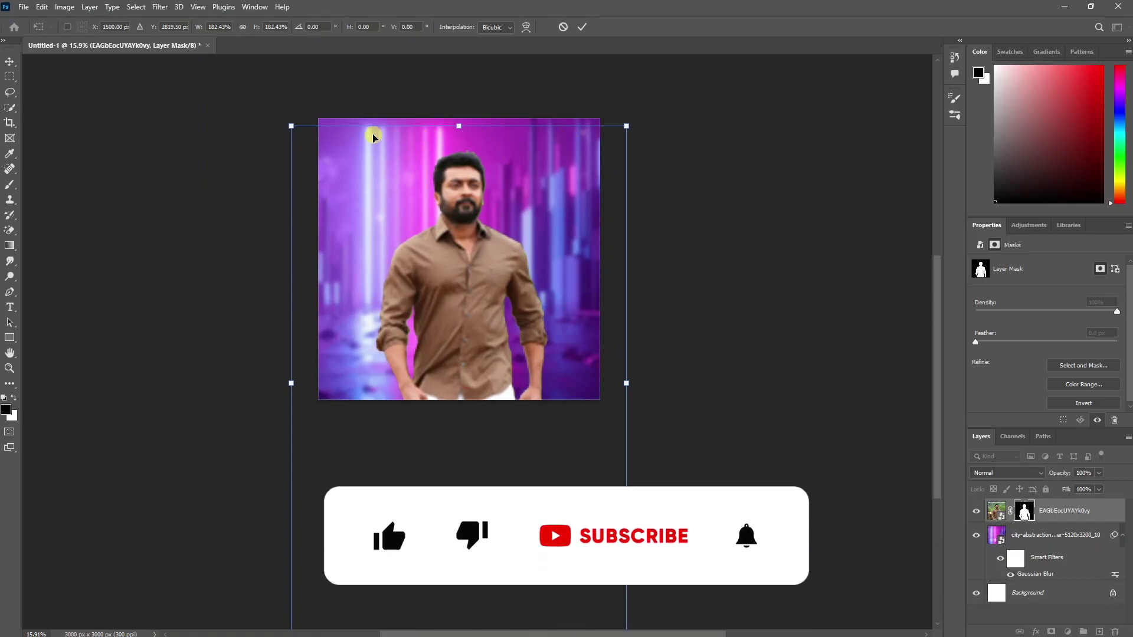
{"action": "key", "text": "Return"}
- Move the pxfuel (2) photo to the right side of the canvas and the pxfuel (1) photo to the left
{"action": "scroll", "coordinate": [487, 200], "scroll_direction": "up", "scroll_amount": 1}
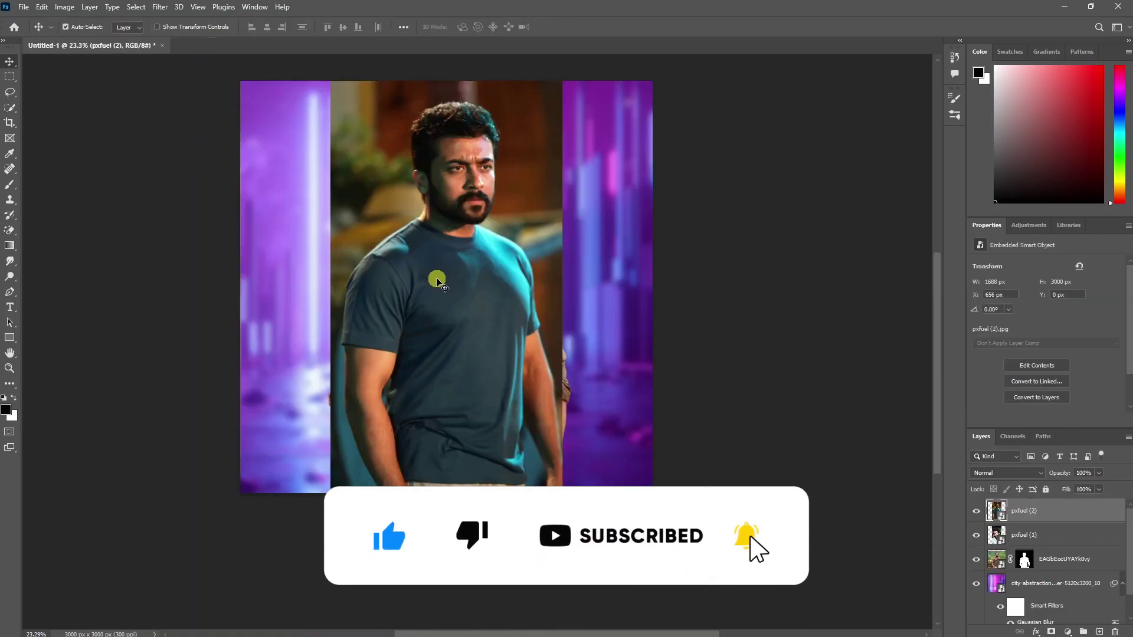
{"action": "left_click_drag", "start_coordinate": [443, 260], "coordinate": [573, 260]}
{"action": "left_click_drag", "start_coordinate": [430, 273], "coordinate": [337, 275]}
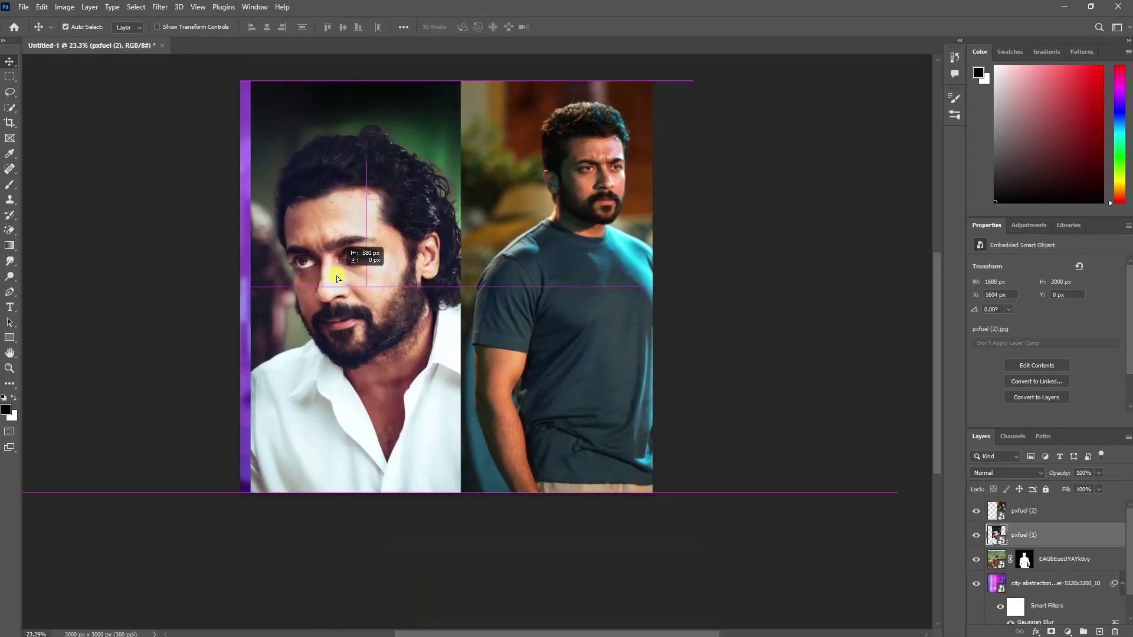
- Select the man in the pxfuel (1) photo with Select Subject and mask the layer to him
{"action": "left_click", "coordinate": [146, 8]}
{"action": "left_click", "coordinate": [151, 146]}
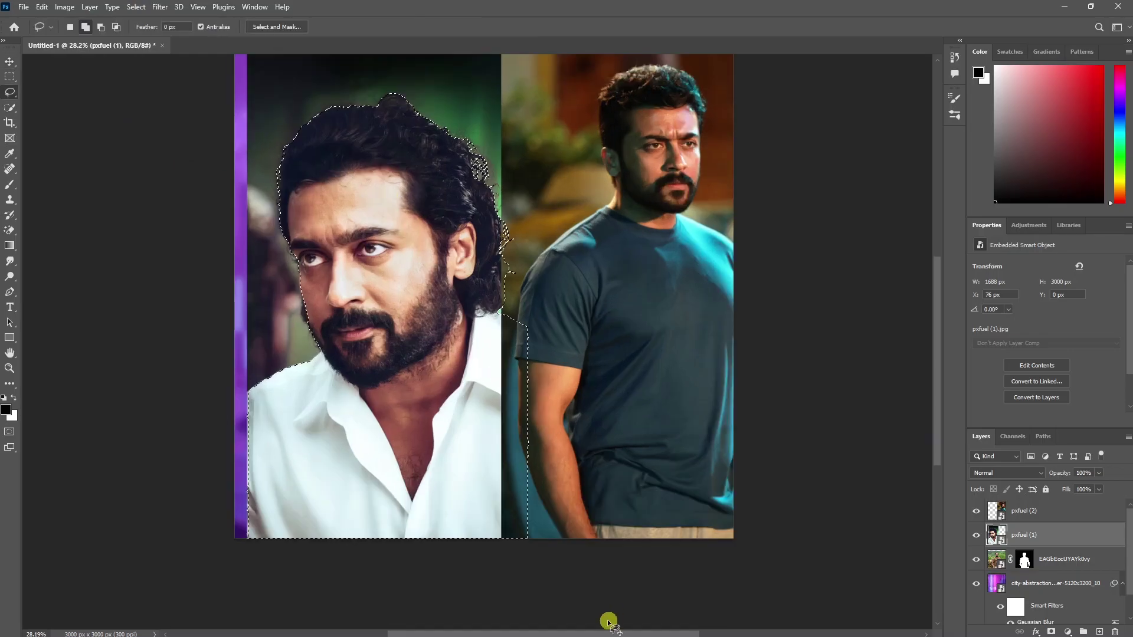
{"action": "left_click", "coordinate": [1051, 632]}
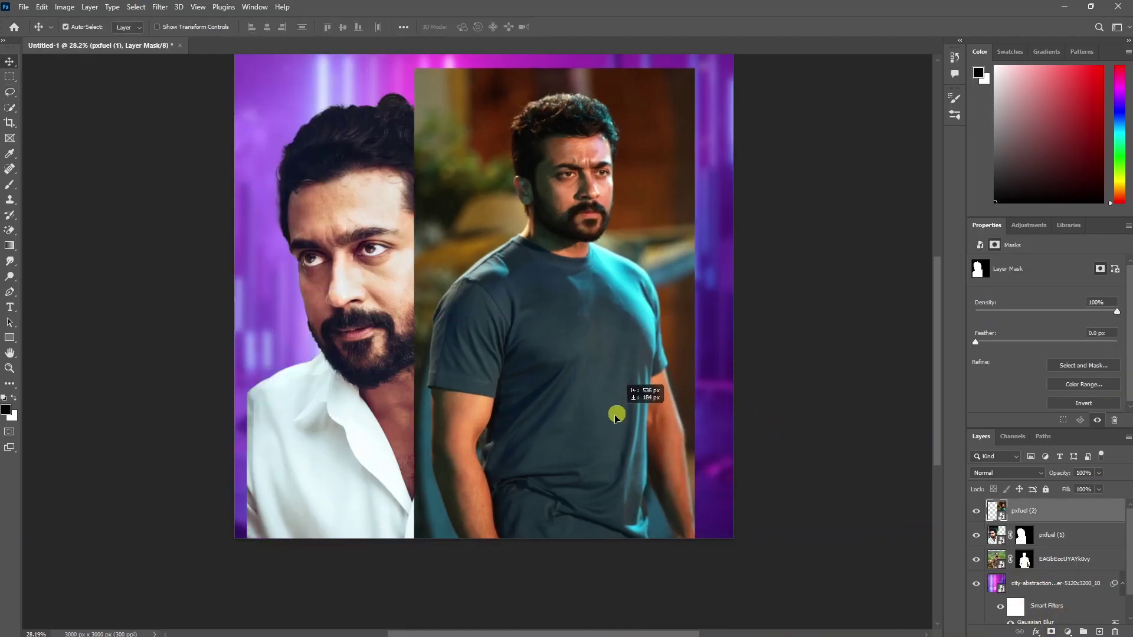
- Select the man in the pxfuel (2) photo with Select Subject, mask the layer to him, and position him enlarged on the right of the canvas
{"action": "left_click", "coordinate": [136, 6]}
{"action": "left_click", "coordinate": [674, 286]}
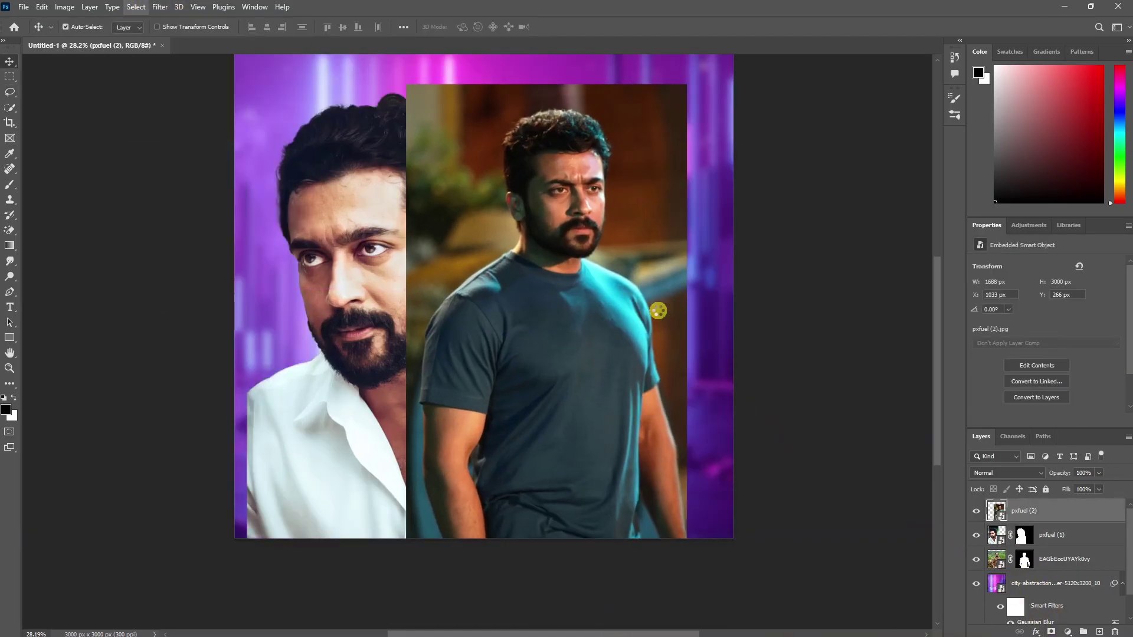
{"action": "left_click", "coordinate": [1051, 631]}
{"action": "left_click_drag", "start_coordinate": [590, 313], "coordinate": [667, 295]}
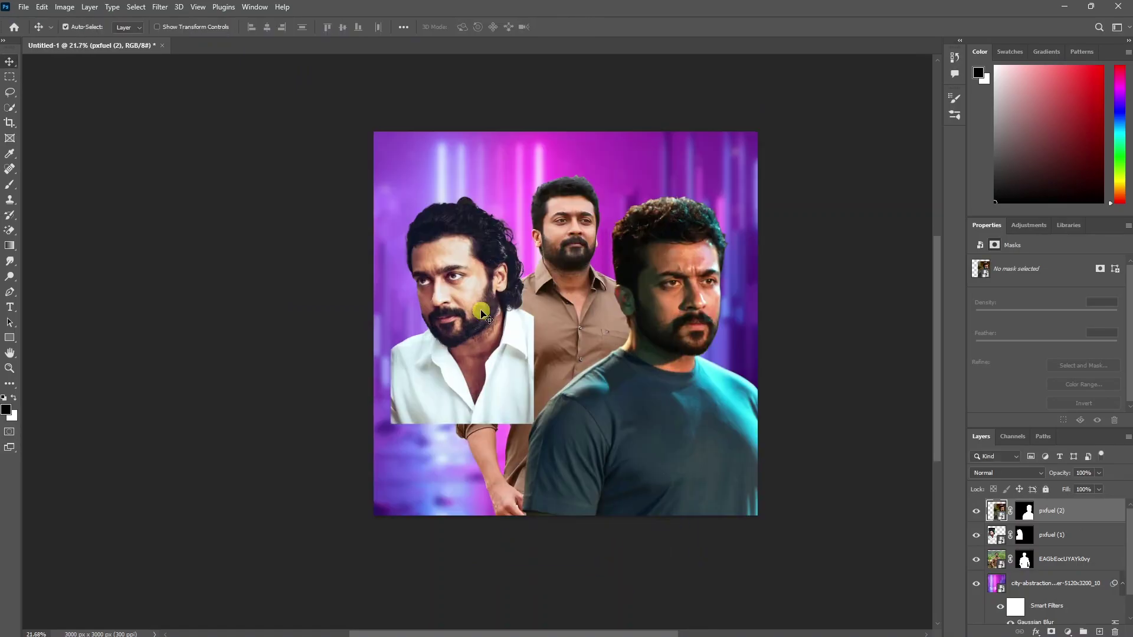
- Move the pxfuel (2) and pxfuel (1) layers together below the central man's layer
{"action": "left_click", "coordinate": [481, 312]}
{"action": "left_click", "coordinate": [732, 324], "text": "shift"}
{"action": "left_click", "coordinate": [695, 326], "text": "shift"}
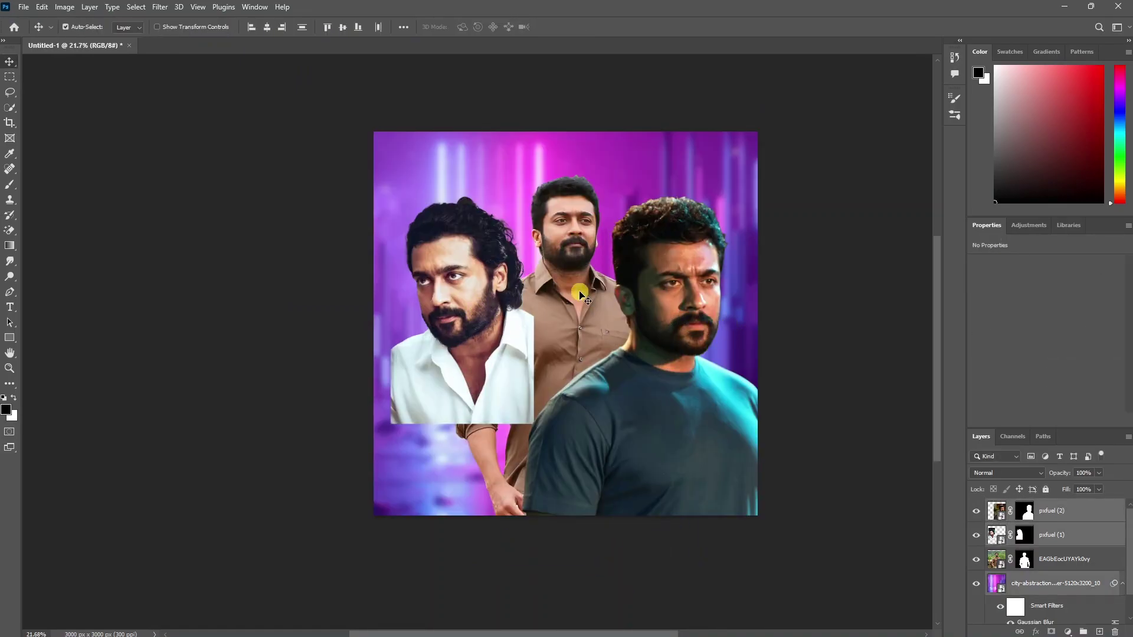
{"action": "left_click", "coordinate": [1059, 518]}
{"action": "left_click", "coordinate": [1058, 538], "text": "ctrl"}
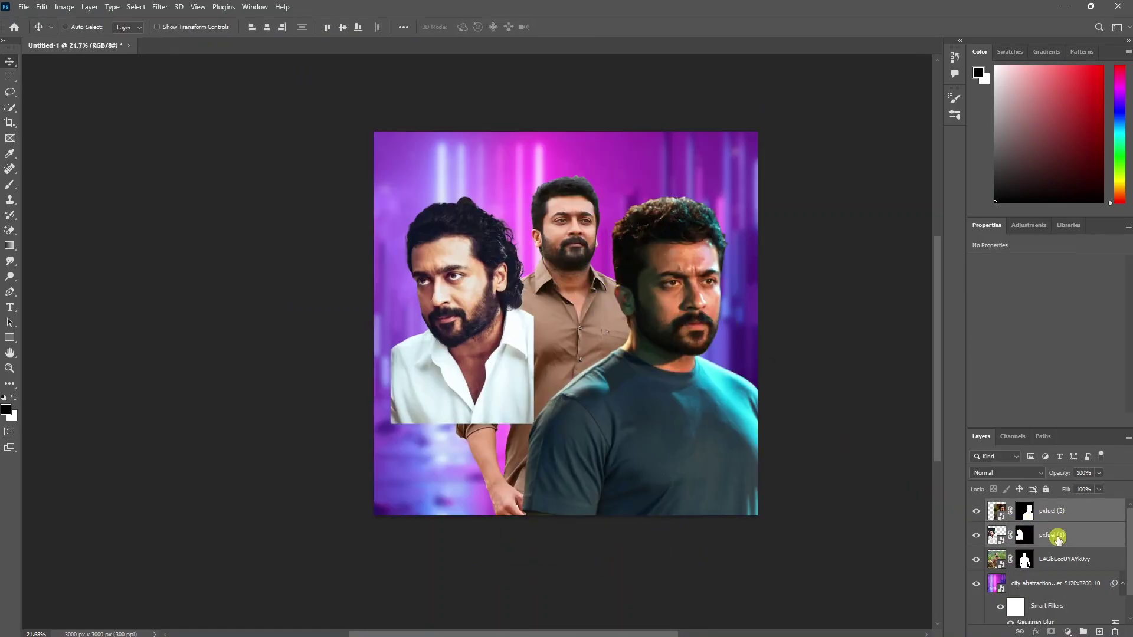
{"action": "left_click_drag", "start_coordinate": [1057, 538], "coordinate": [1055, 576]}
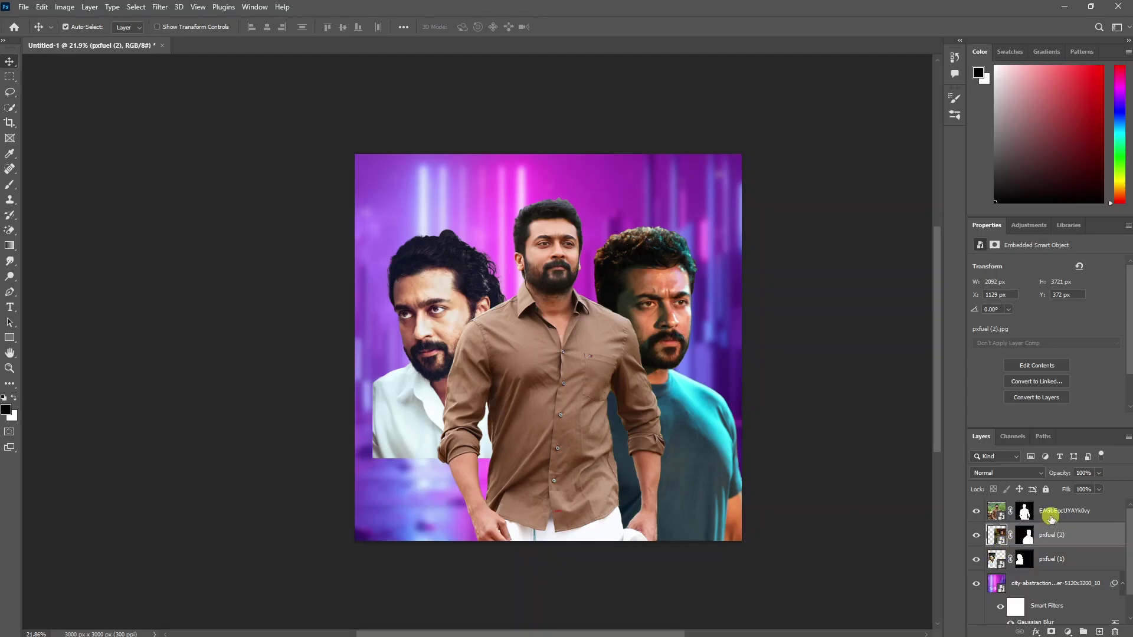
- Add a black Solid Color fill layer above the central man's layer
{"action": "left_click", "coordinate": [1051, 517]}
{"action": "left_click", "coordinate": [1067, 632]}
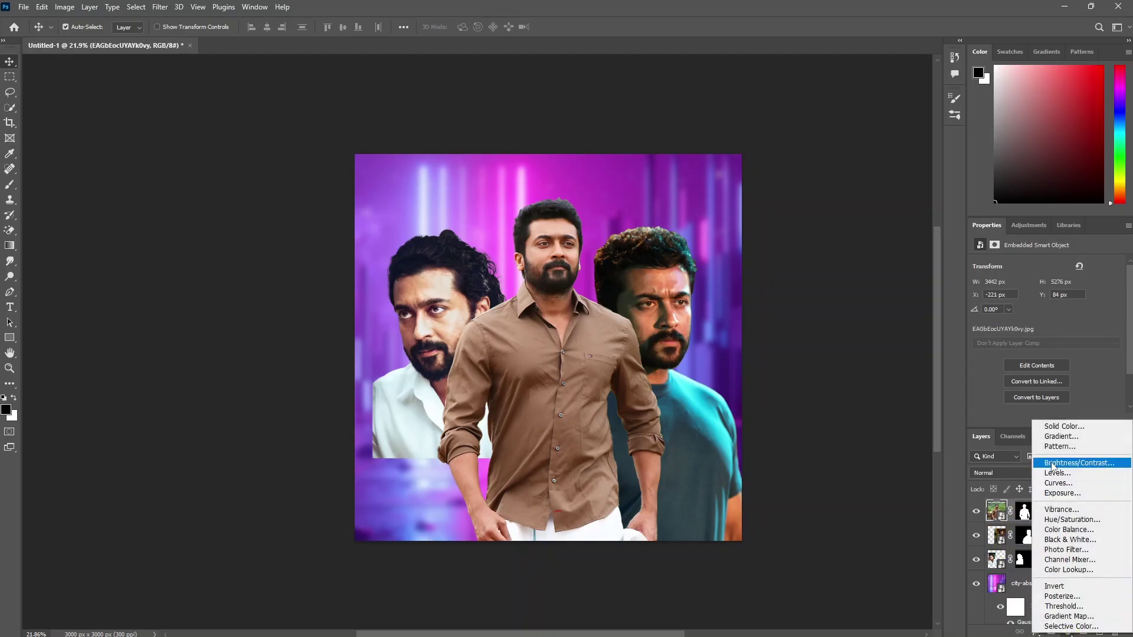
{"action": "left_click", "coordinate": [1056, 425]}
{"action": "left_click", "coordinate": [703, 301]}
{"action": "left_click_drag", "start_coordinate": [704, 301], "coordinate": [680, 313]}
{"action": "left_click", "coordinate": [941, 157]}
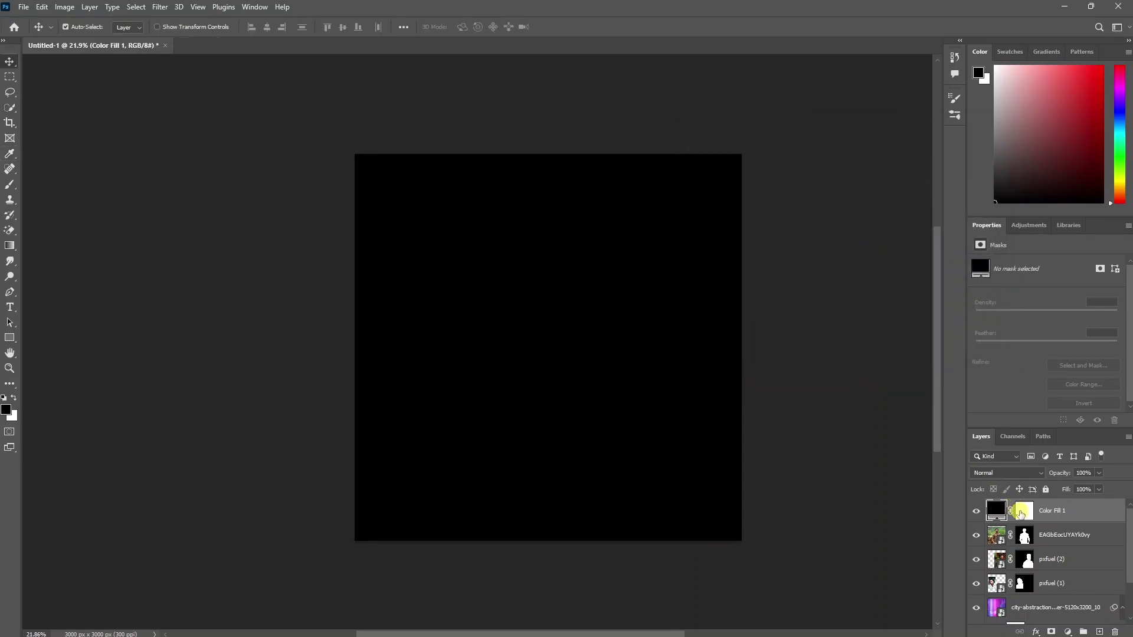
- Target the mask of the black fill layer with the Gradient tool and set the gradient's starting colour stop to black
{"action": "left_click", "coordinate": [1021, 515]}
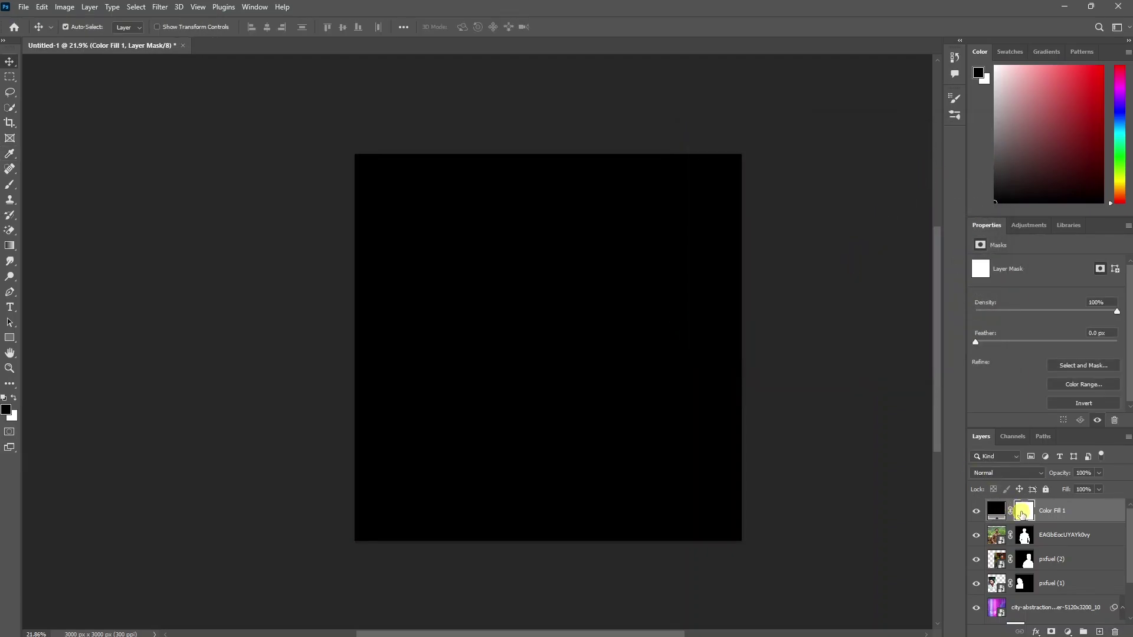
{"action": "left_click", "coordinate": [9, 247]}
{"action": "left_click", "coordinate": [44, 247]}
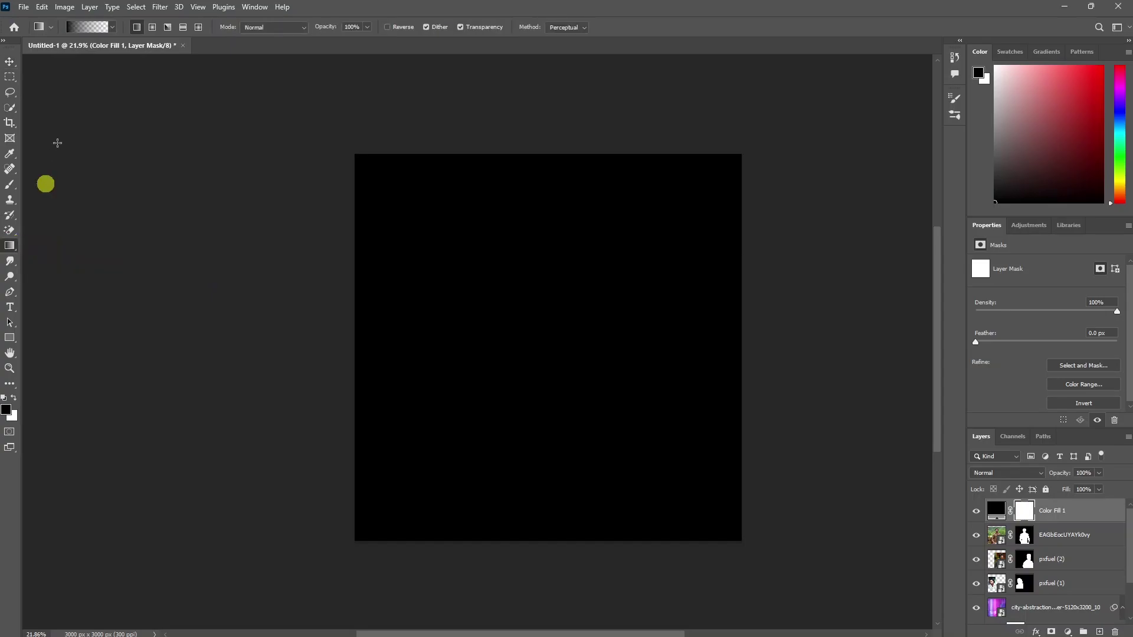
{"action": "left_click", "coordinate": [91, 29]}
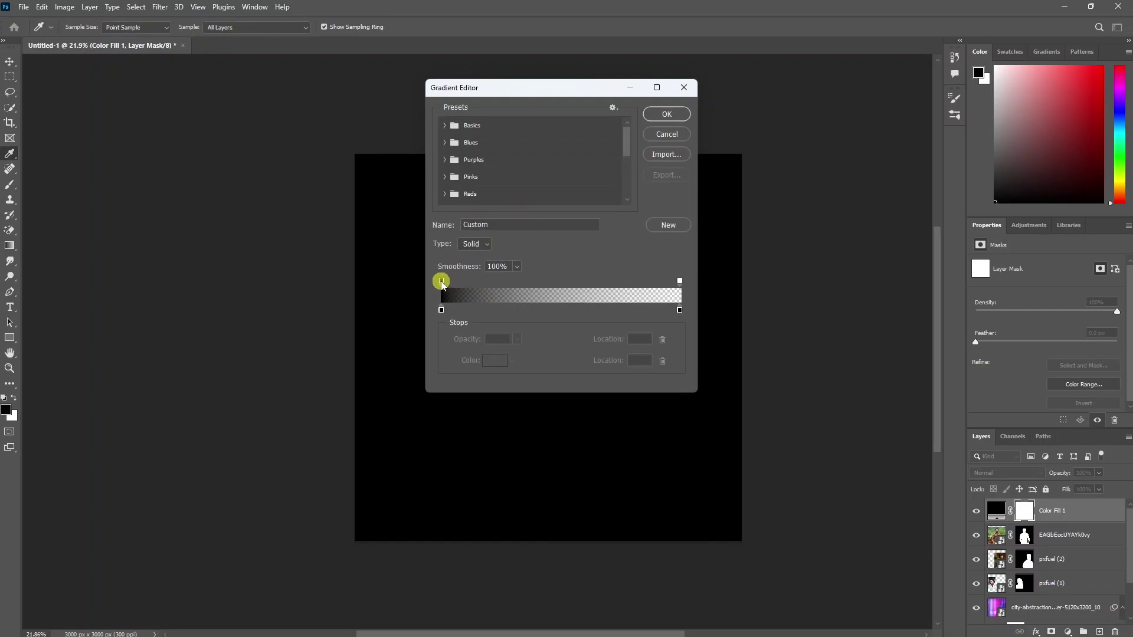
{"action": "double_click", "coordinate": [441, 311]}
{"action": "left_click", "coordinate": [965, 177]}
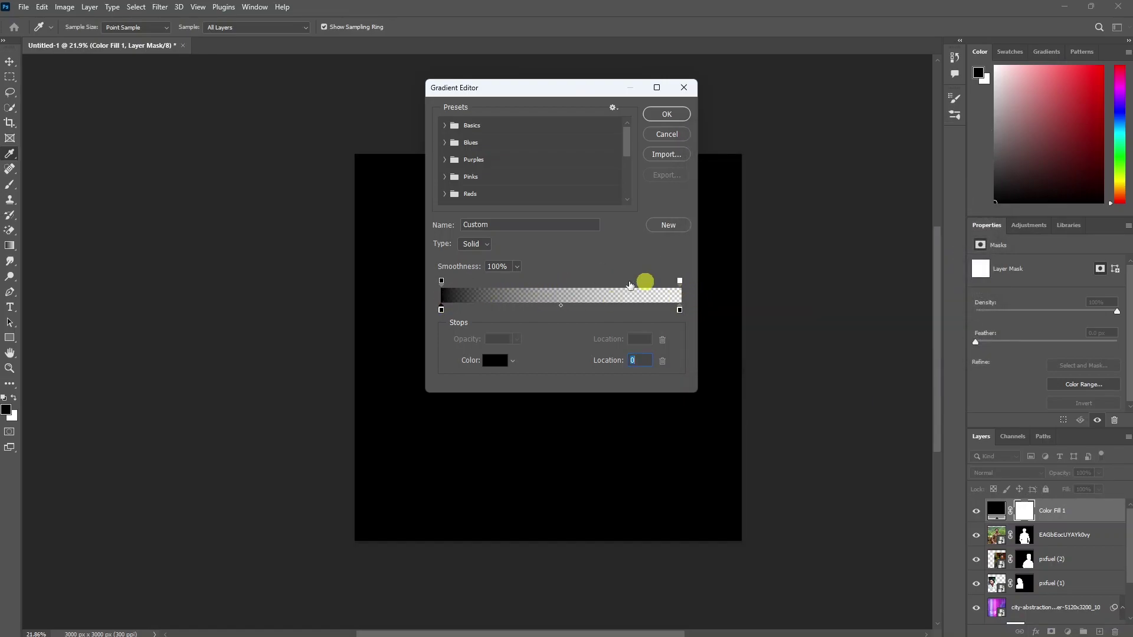
{"action": "left_click", "coordinate": [679, 281]}
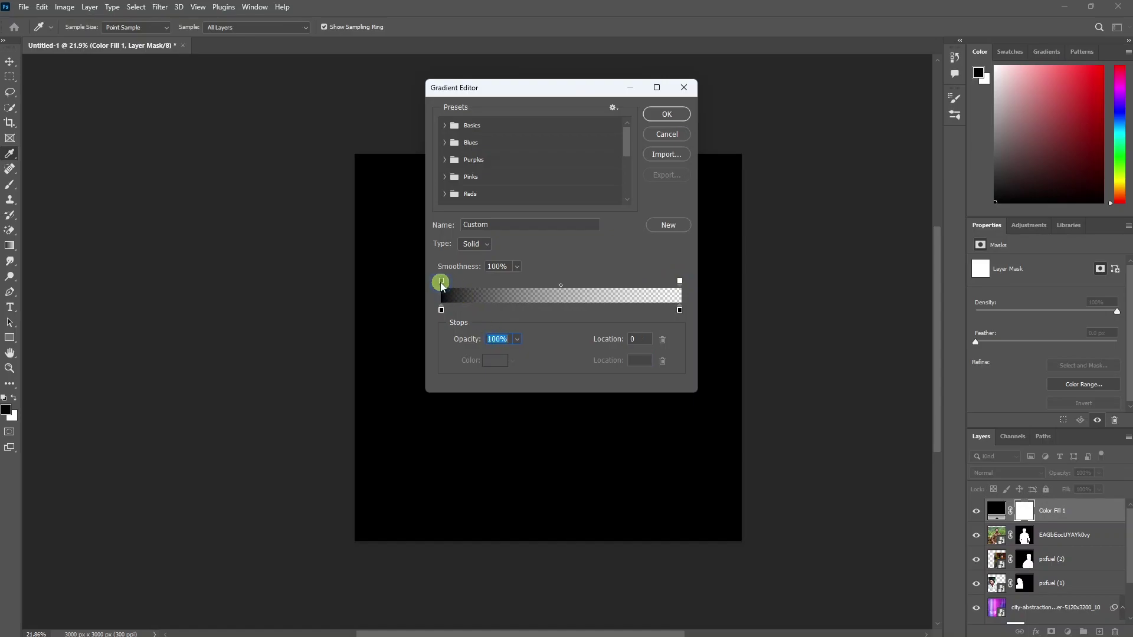
{"action": "double_click", "coordinate": [441, 309]}
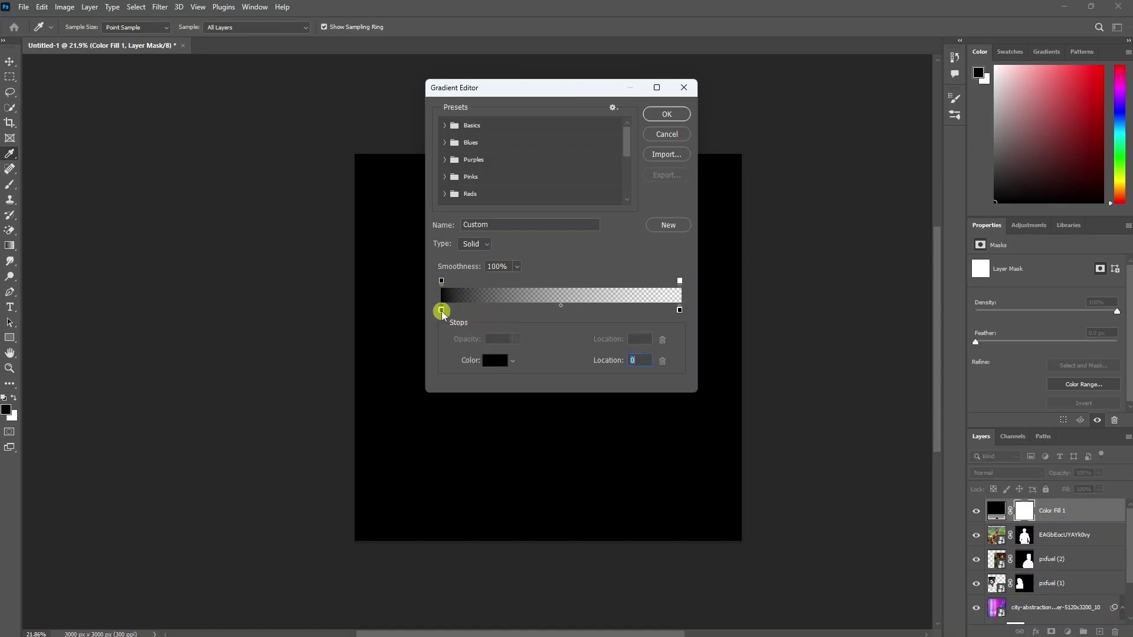
{"action": "left_click_drag", "start_coordinate": [689, 278], "coordinate": [670, 137]}
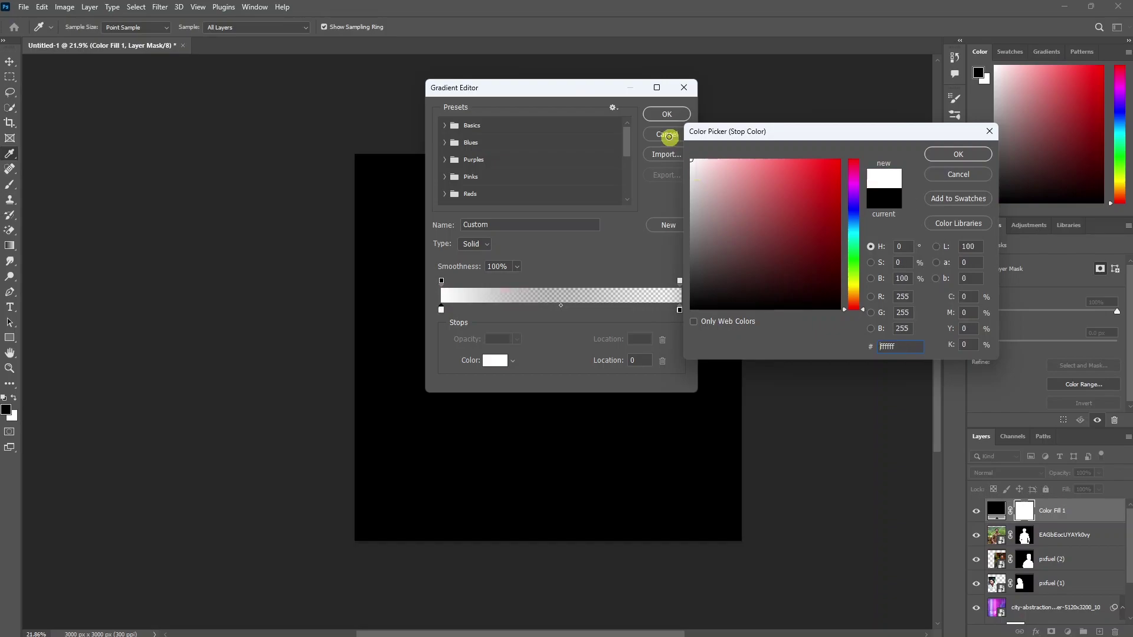
{"action": "left_click_drag", "start_coordinate": [744, 255], "coordinate": [685, 325]}
{"action": "left_click", "coordinate": [955, 157]}
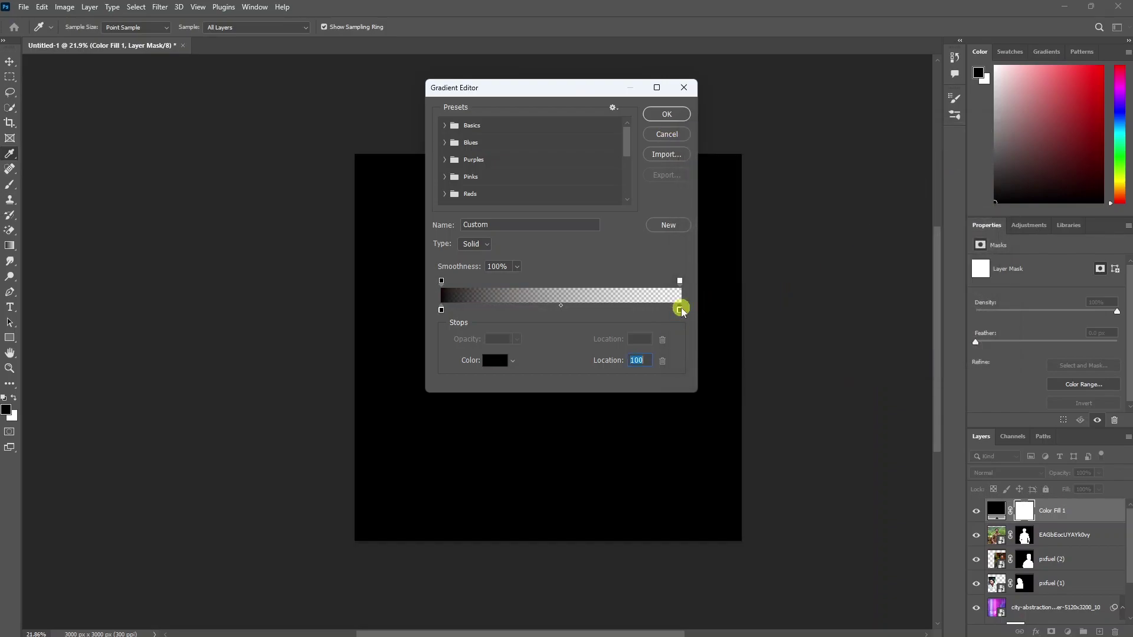
- Accept the black-to-transparent gradient and draw it on the fill layer's mask from the canvas's upper edge to its lower edge
{"action": "left_click", "coordinate": [680, 282]}
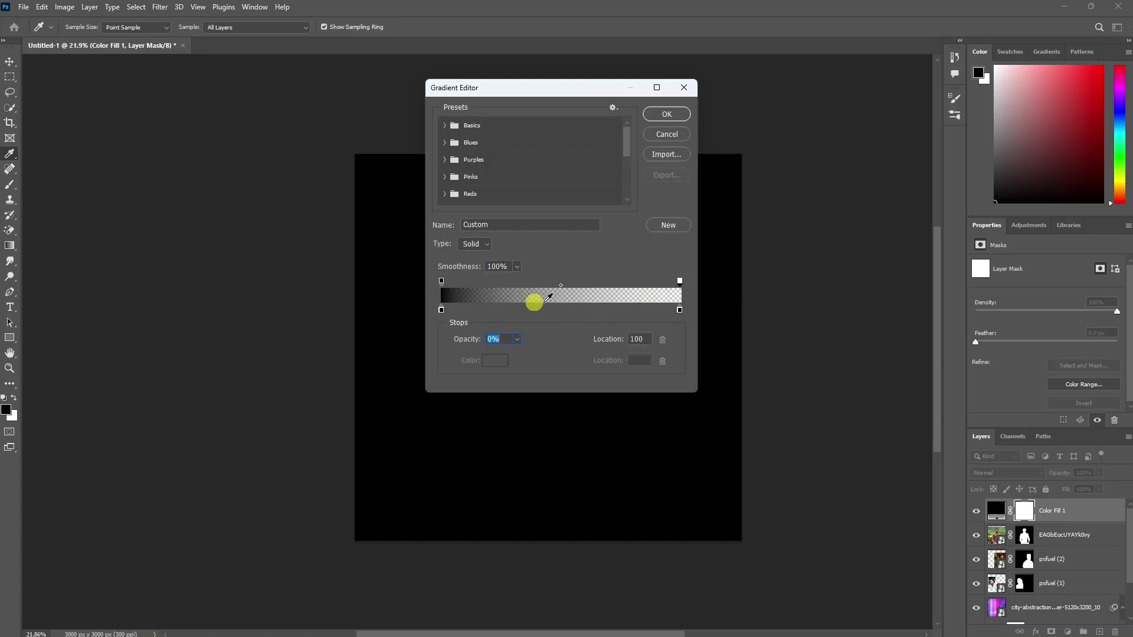
{"action": "left_click", "coordinate": [667, 115]}
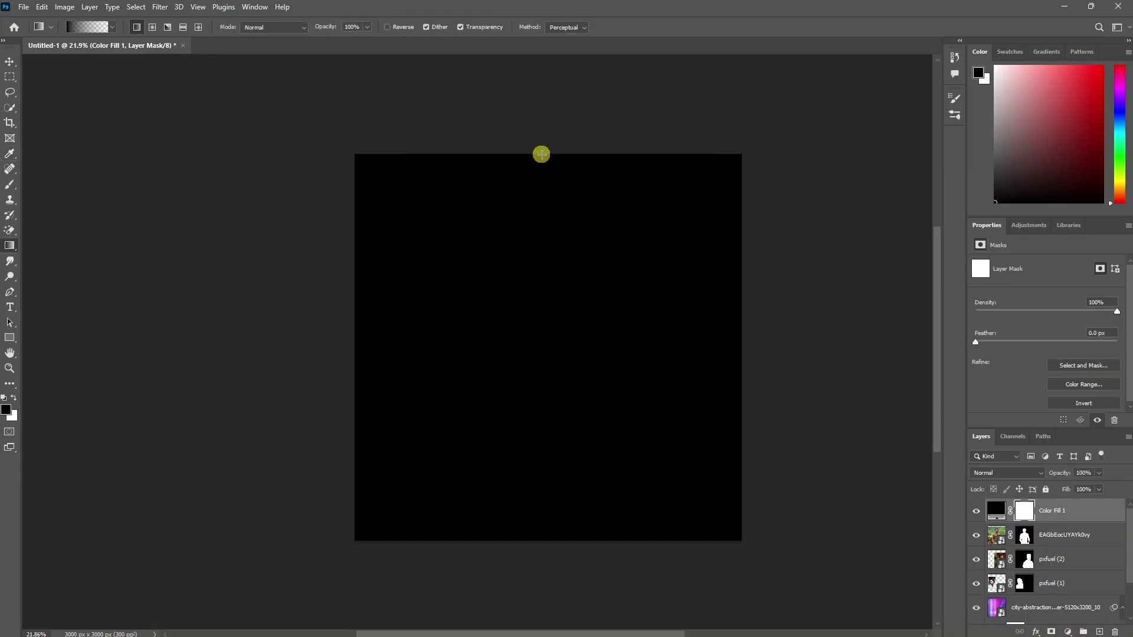
{"action": "left_click_drag", "start_coordinate": [542, 155], "coordinate": [566, 542]}
{"action": "key", "text": "v"}
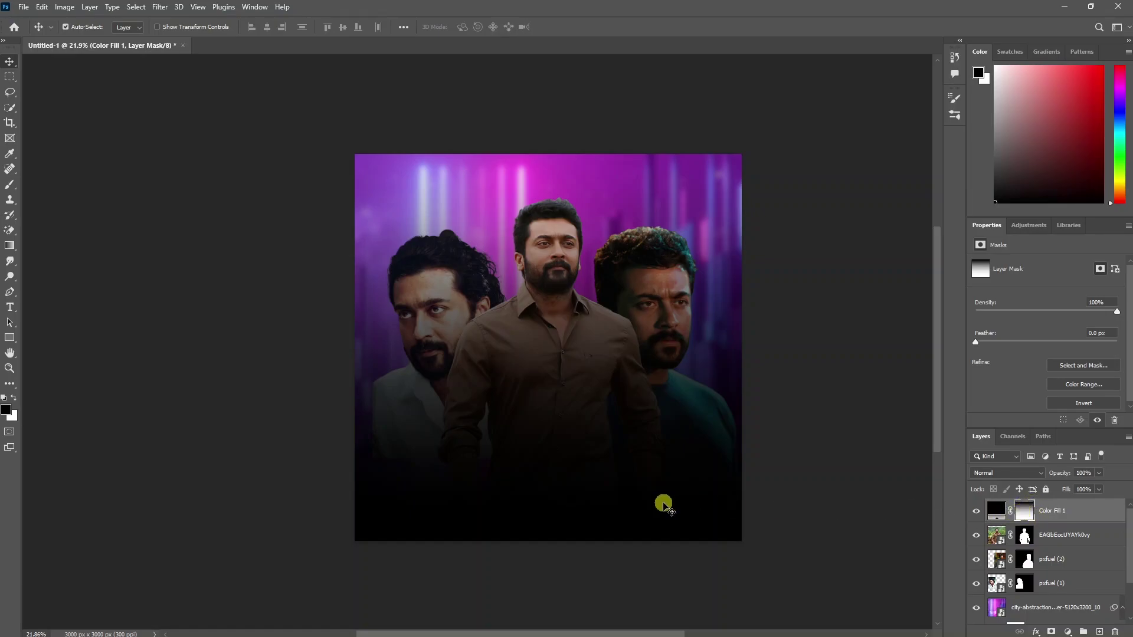
- Paint black over the three men's faces and chests on the fill layer's mask with a soft 1500 px brush at 42% opacity
{"action": "key", "text": "b"}
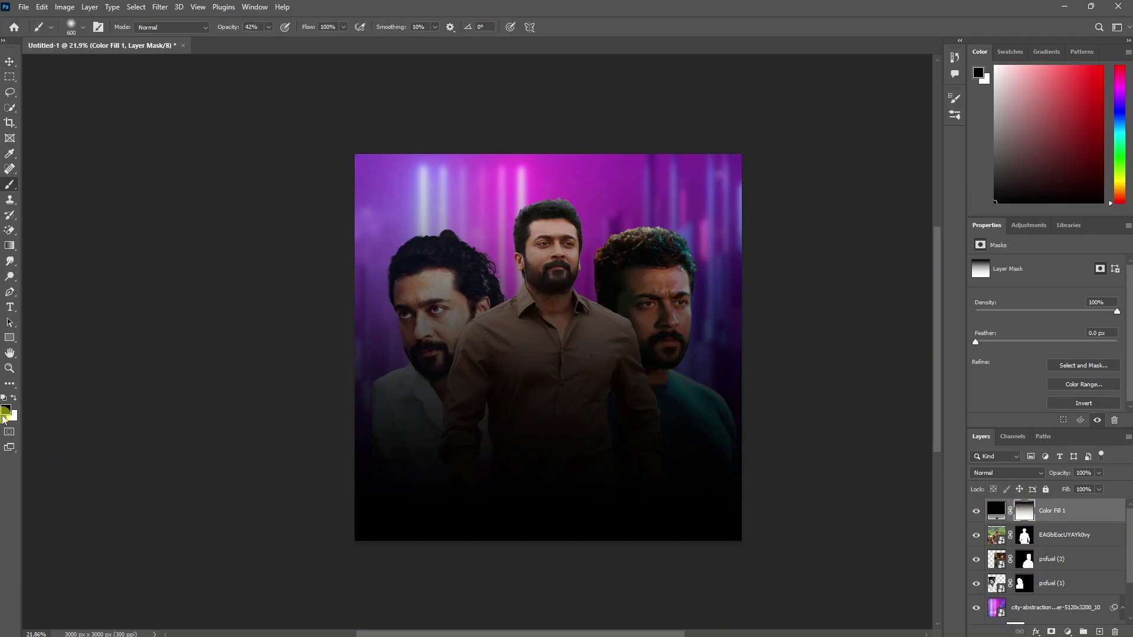
{"action": "key", "text": "bracketright"}
{"action": "key", "text": "bracketright"}
{"action": "key", "text": "bracketright"}
{"action": "key", "text": "bracketright"}
{"action": "key", "text": "bracketright"}
{"action": "key", "text": "bracketright"}
{"action": "key", "text": "bracketright"}
{"action": "key", "text": "bracketright"}
{"action": "key", "text": "bracketright"}
{"action": "mouse_move", "coordinate": [400, 256]}
{"action": "left_mouse_down"}
{"action": "mouse_move", "coordinate": [649, 256]}
{"action": "mouse_move", "coordinate": [364, 271]}
{"action": "mouse_move", "coordinate": [787, 285]}
{"action": "mouse_move", "coordinate": [356, 276]}
{"action": "mouse_move", "coordinate": [841, 281]}
{"action": "mouse_move", "coordinate": [499, 266]}
{"action": "mouse_move", "coordinate": [855, 273]}
{"action": "left_mouse_up"}
{"action": "key", "text": "v"}
{"action": "left_click", "coordinate": [193, 316]}
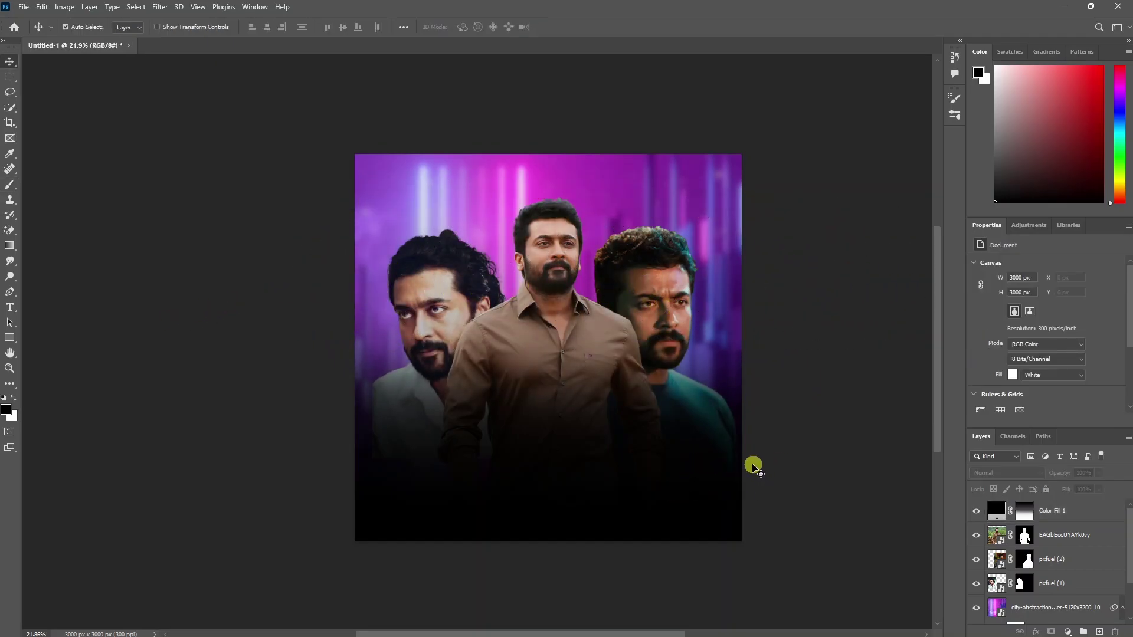
- Fade out the lower edges of the pxfuel (1) man by painting black on his layer mask with a 1300 px brush at 100% opacity
{"action": "left_click", "coordinate": [479, 314]}
{"action": "left_click", "coordinate": [1024, 584]}
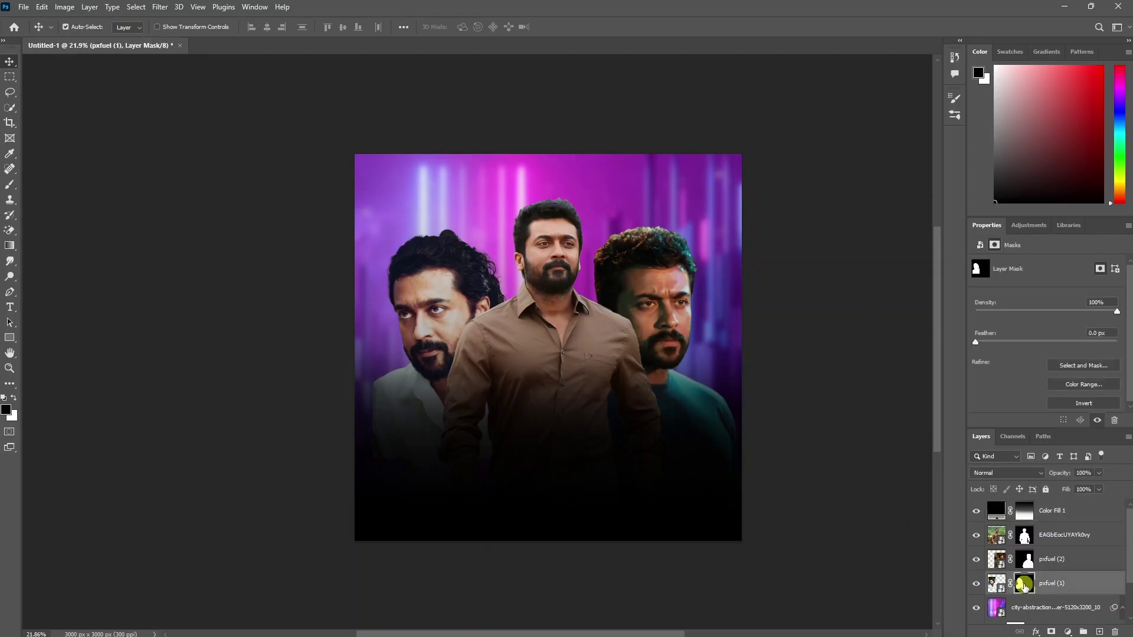
{"action": "key", "text": "b"}
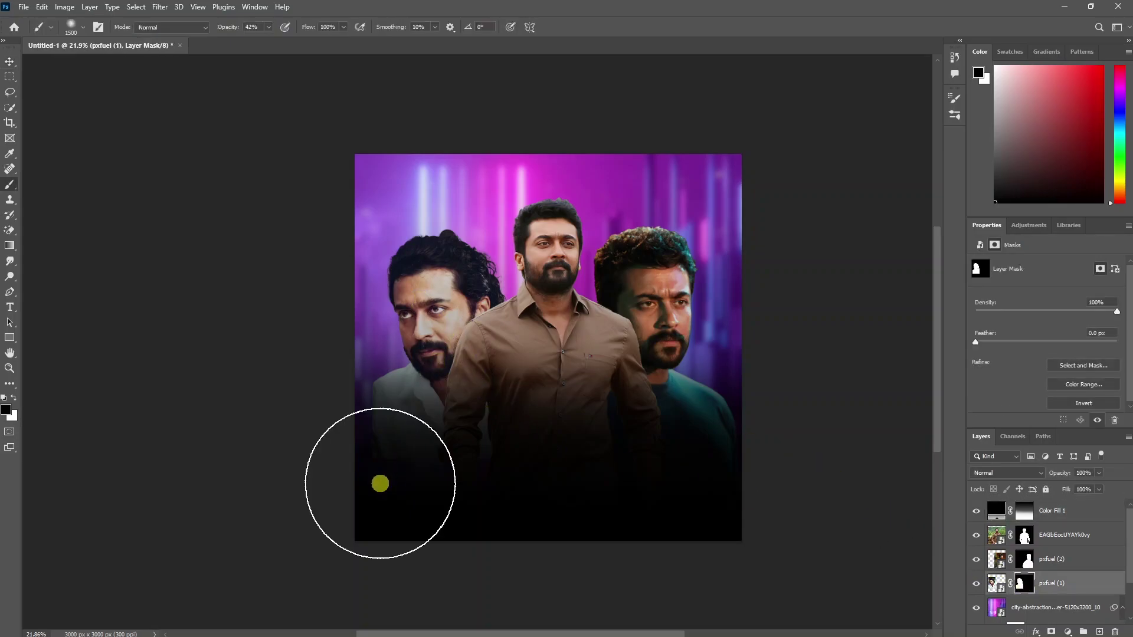
{"action": "key", "text": "bracketleft"}
{"action": "key", "text": "bracketleft"}
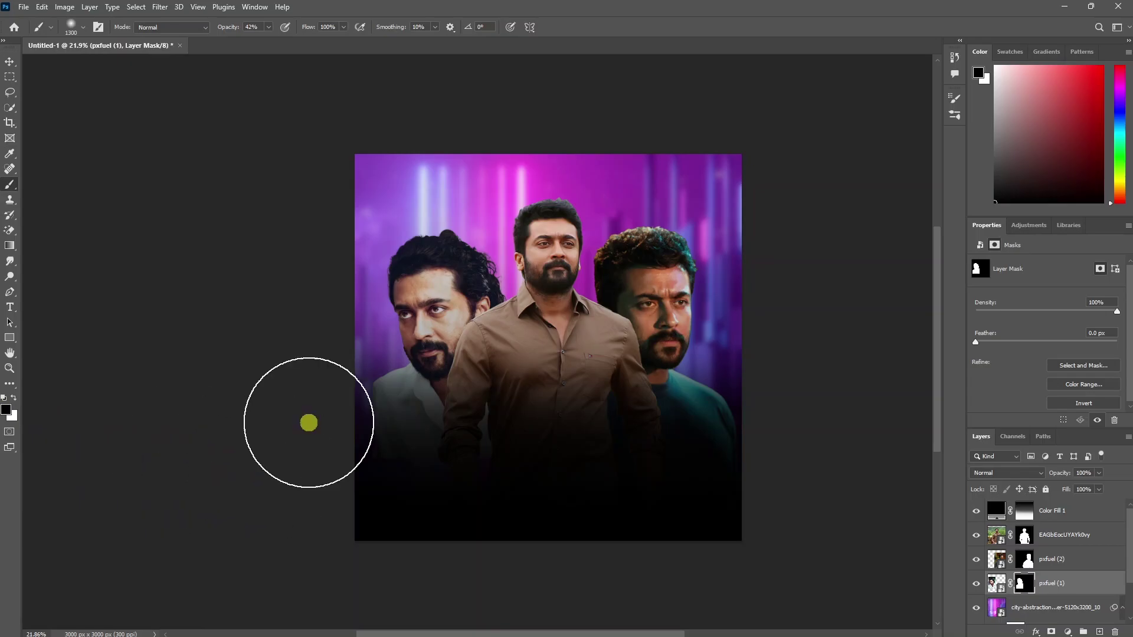
{"action": "key", "text": "0"}
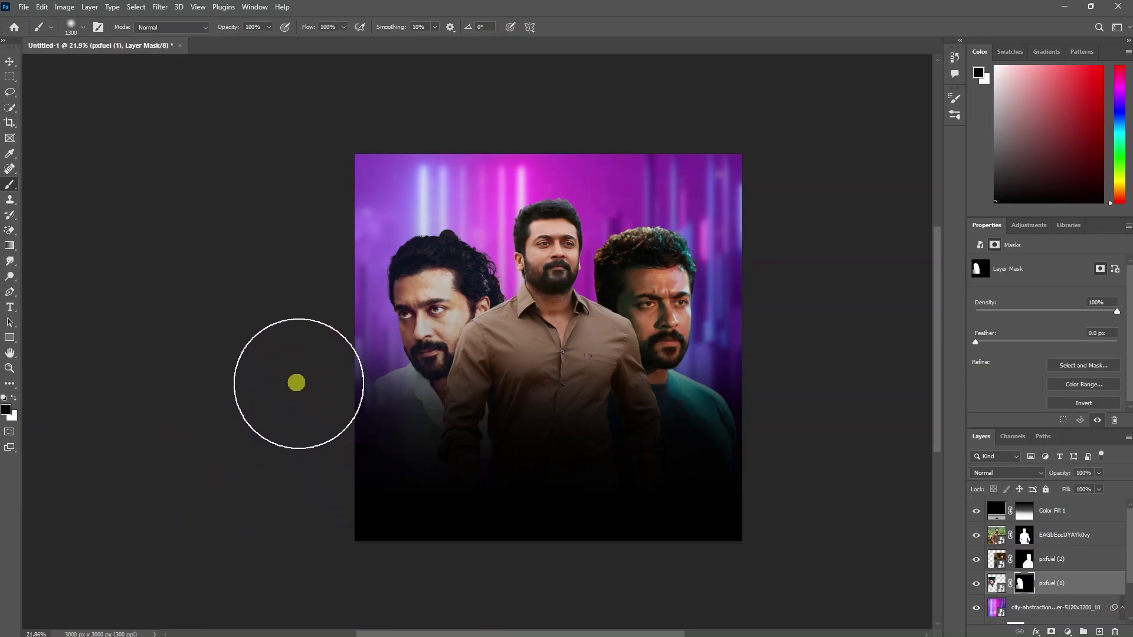
{"action": "key", "text": "x"}
{"action": "left_click_drag", "start_coordinate": [460, 518], "coordinate": [434, 528]}
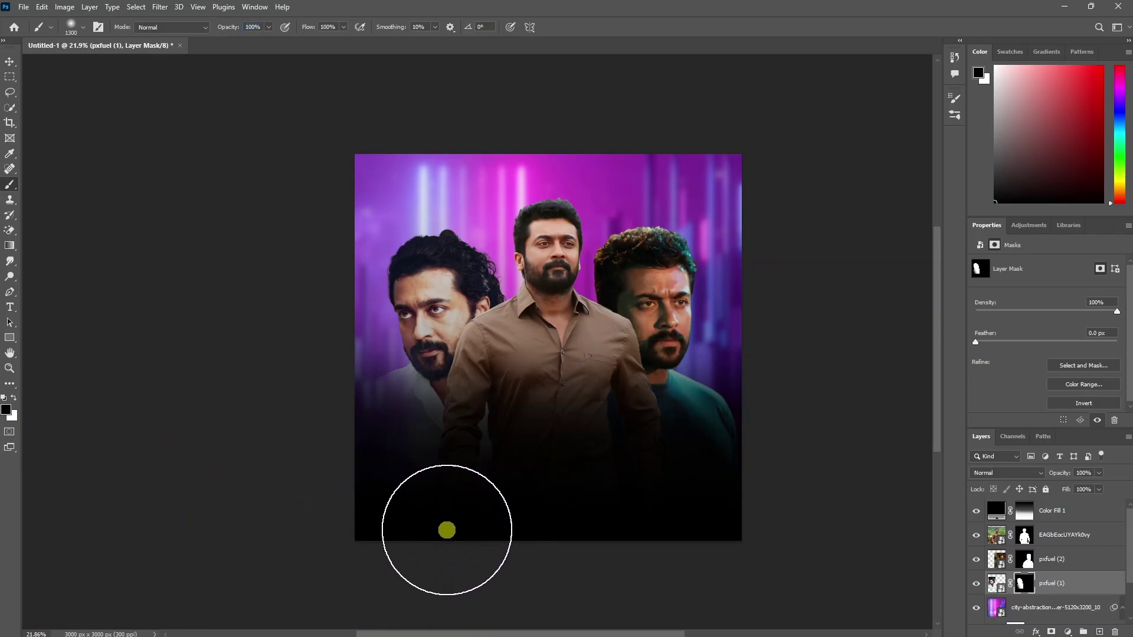
- Fade out the shoulder and lower body of the pxfuel (2) man on his layer mask with an 1100 px black brush
{"action": "key", "text": "bracketleft"}
{"action": "key", "text": "bracketleft"}
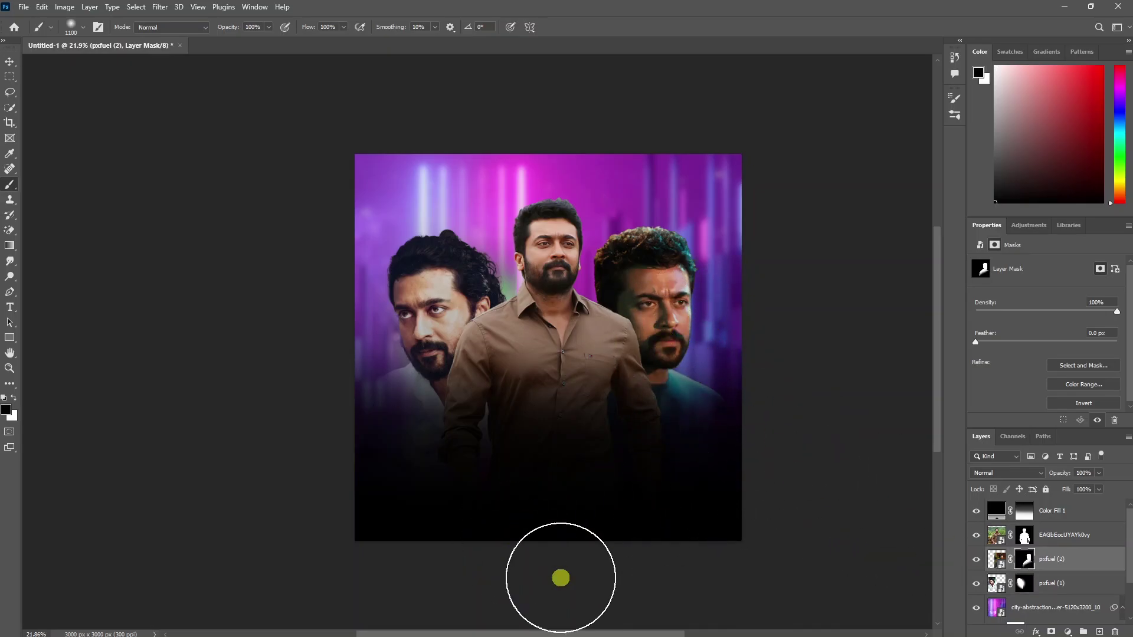
{"action": "key", "text": "x"}
{"action": "key", "text": "v"}
- Group the pxfuel (2) and pxfuel (1) layers
{"action": "left_click", "coordinate": [679, 306]}
{"action": "left_click", "coordinate": [1060, 539]}
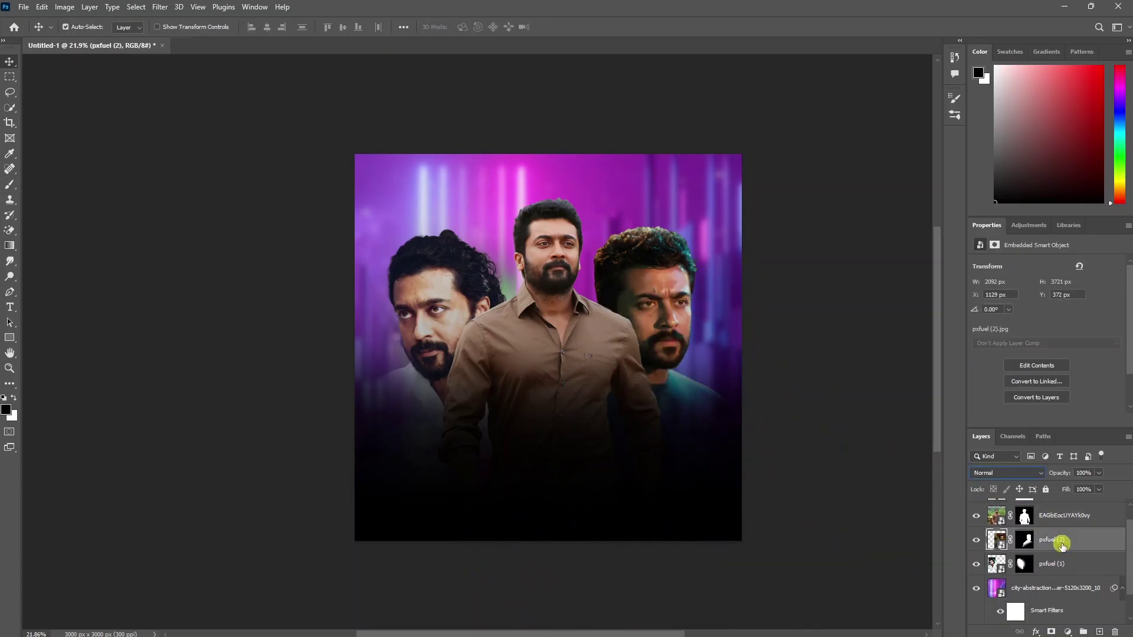
{"action": "left_click", "coordinate": [1057, 565], "text": "shift"}
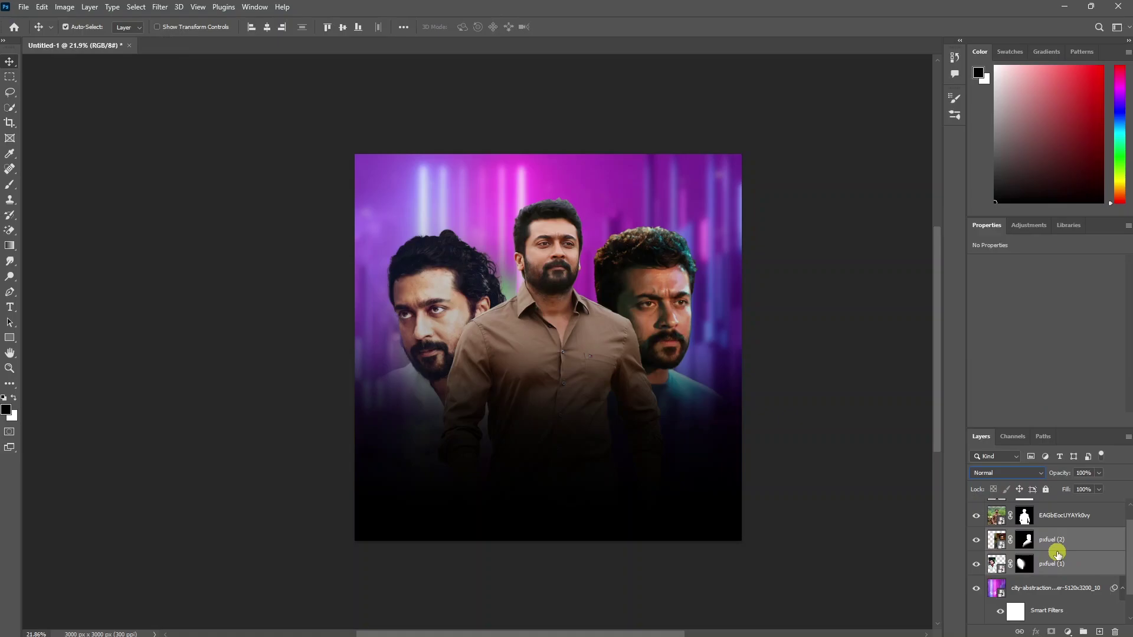
{"action": "key", "text": "ctrl+g"}
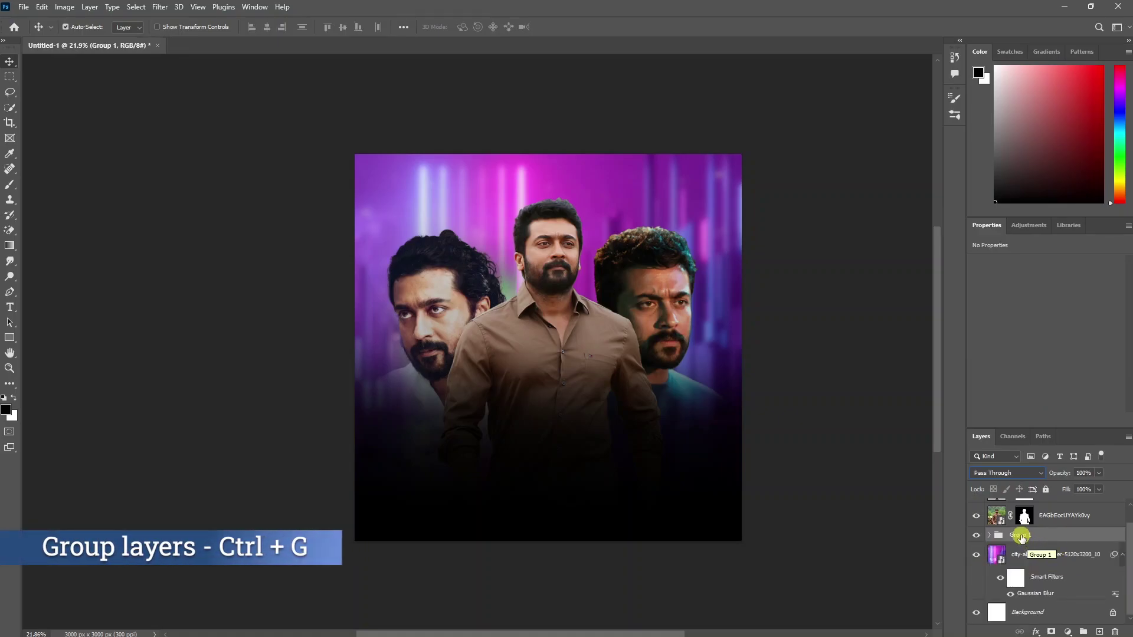
- Toggle the visibility of the group with the two side portraits to check it, and set its blend mode to Luminosity
{"action": "left_click", "coordinate": [977, 536]}
{"action": "left_click", "coordinate": [976, 536]}
{"action": "left_click", "coordinate": [1004, 474]}
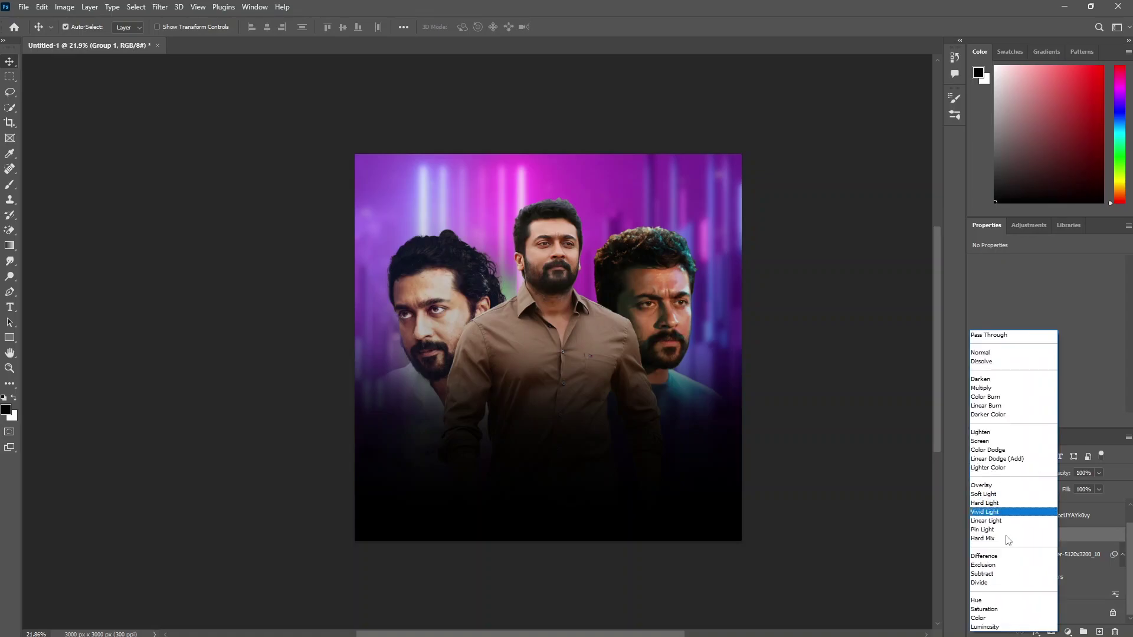
{"action": "left_click", "coordinate": [994, 628]}
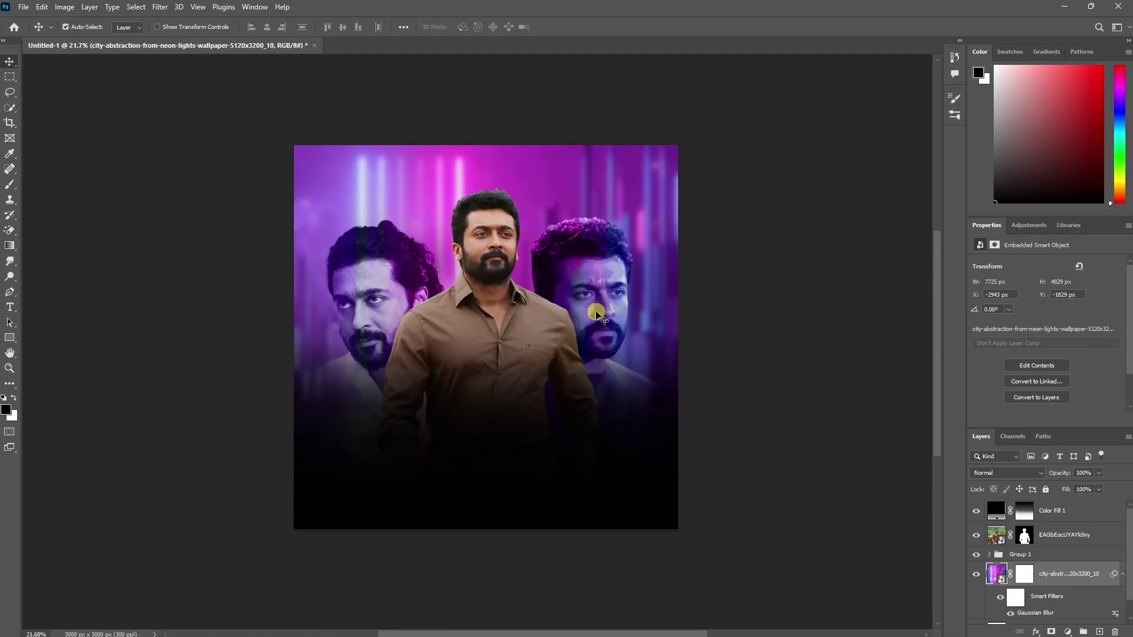
- Scale the neon city background layer to 166.28% and move it to about X 1013.5 px, Y 531 px
{"action": "left_click", "coordinate": [1054, 544]}
{"action": "left_click", "coordinate": [1047, 581]}
{"action": "key", "text": "ctrl+t"}
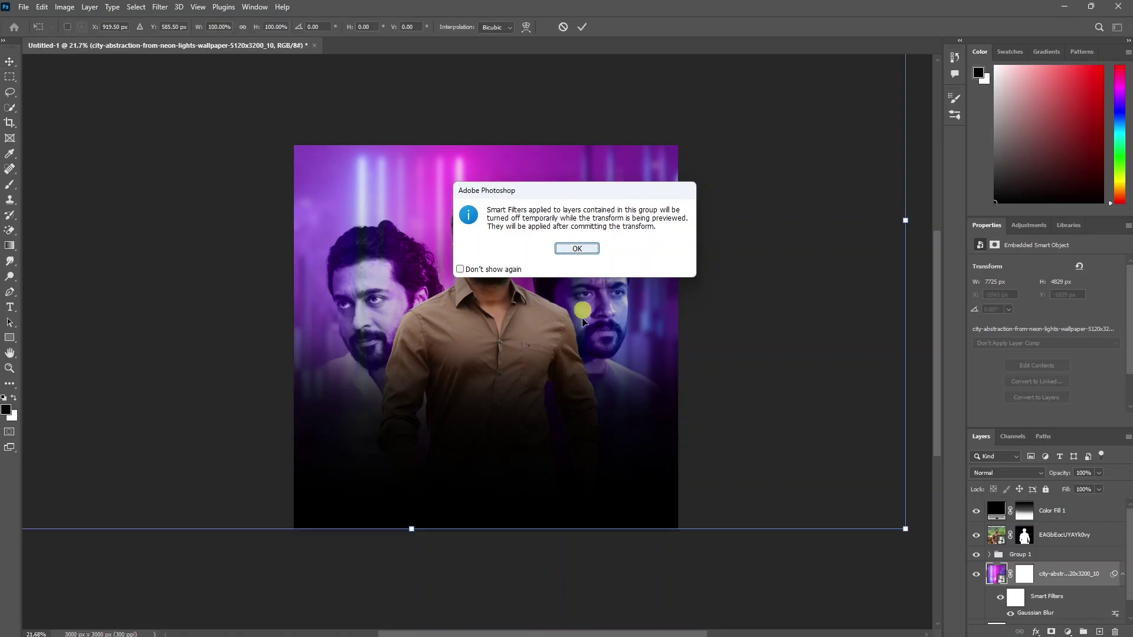
{"action": "key", "text": "Return"}
{"action": "scroll", "coordinate": [582, 380], "scroll_direction": "down", "scroll_amount": 5}
{"action": "left_click_drag", "start_coordinate": [526, 417], "coordinate": [526, 538]}
{"action": "scroll", "coordinate": [556, 387], "scroll_direction": "up", "scroll_amount": 3}
{"action": "mouse_move", "coordinate": [562, 403]}
{"action": "left_mouse_down"}
{"action": "mouse_move", "coordinate": [590, 397]}
{"action": "mouse_move", "coordinate": [592, 347]}
{"action": "mouse_move", "coordinate": [626, 306]}
{"action": "left_mouse_up"}
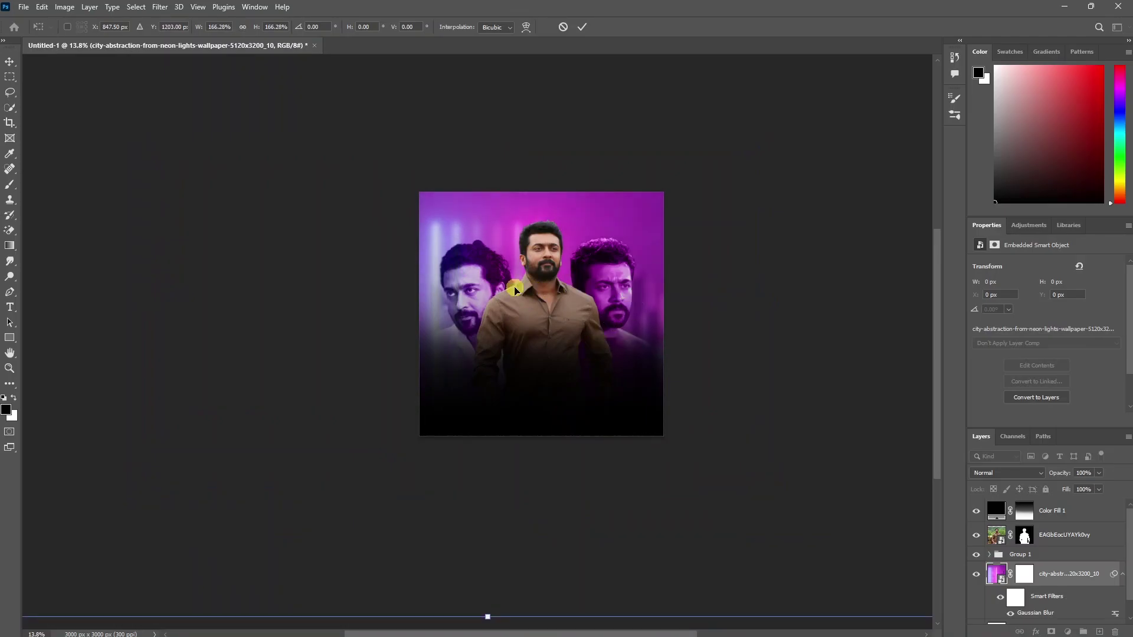
{"action": "left_click_drag", "start_coordinate": [617, 313], "coordinate": [637, 260]}
{"action": "scroll", "coordinate": [610, 313], "scroll_direction": "up", "scroll_amount": 3}
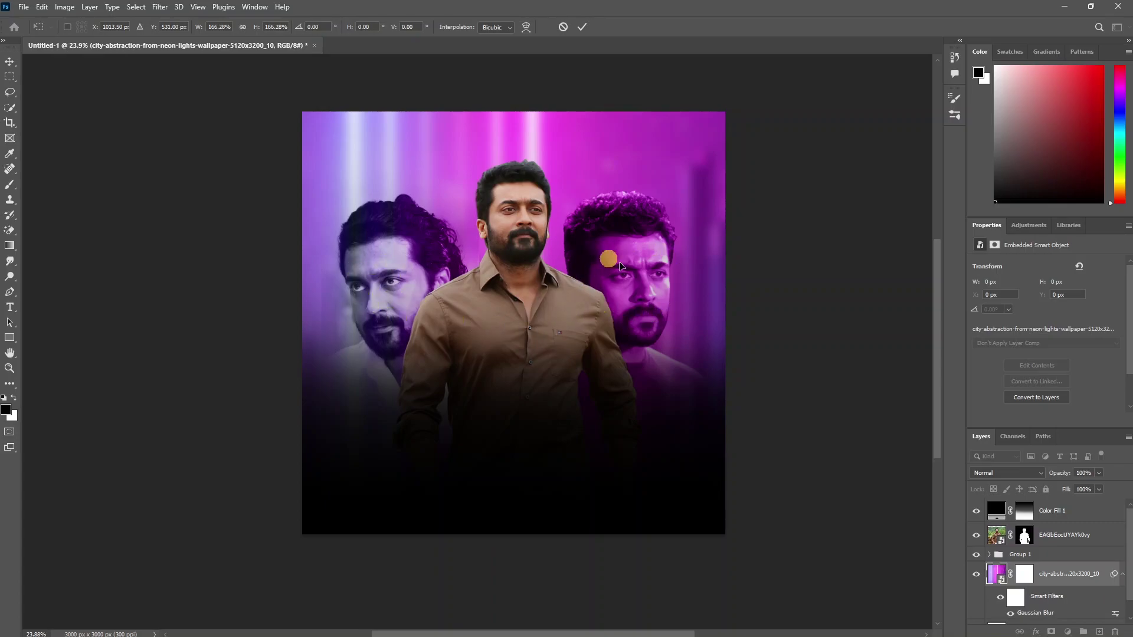
{"action": "key", "text": "Return"}
- Commit the background transform and add a new empty layer directly above the group with the two side portraits
{"action": "left_click", "coordinate": [519, 300]}
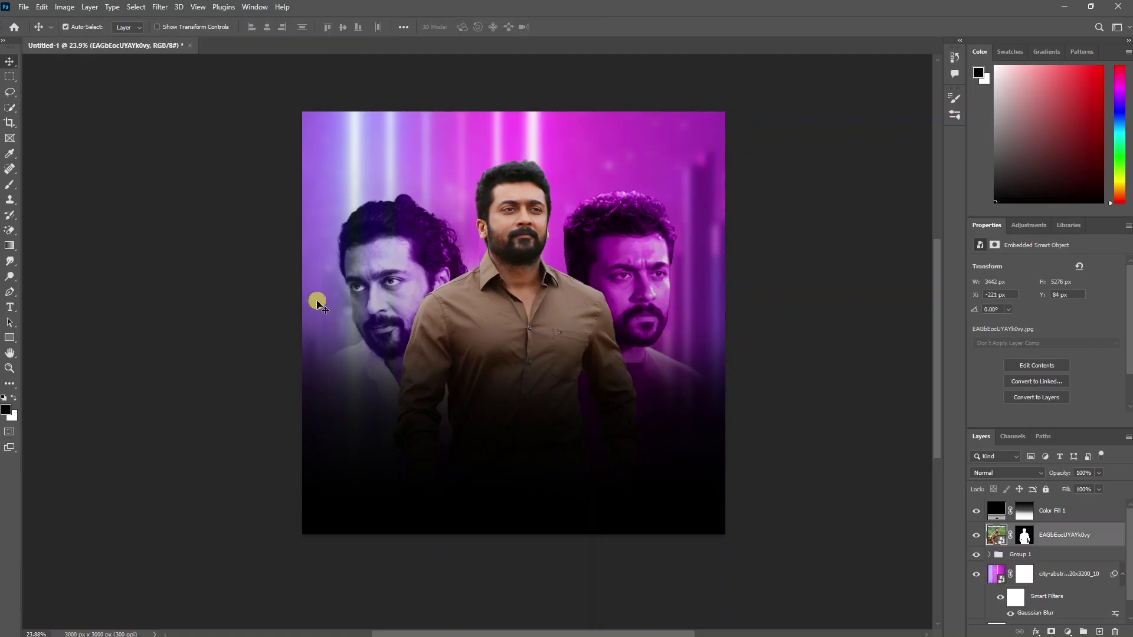
{"action": "left_click", "coordinate": [529, 318]}
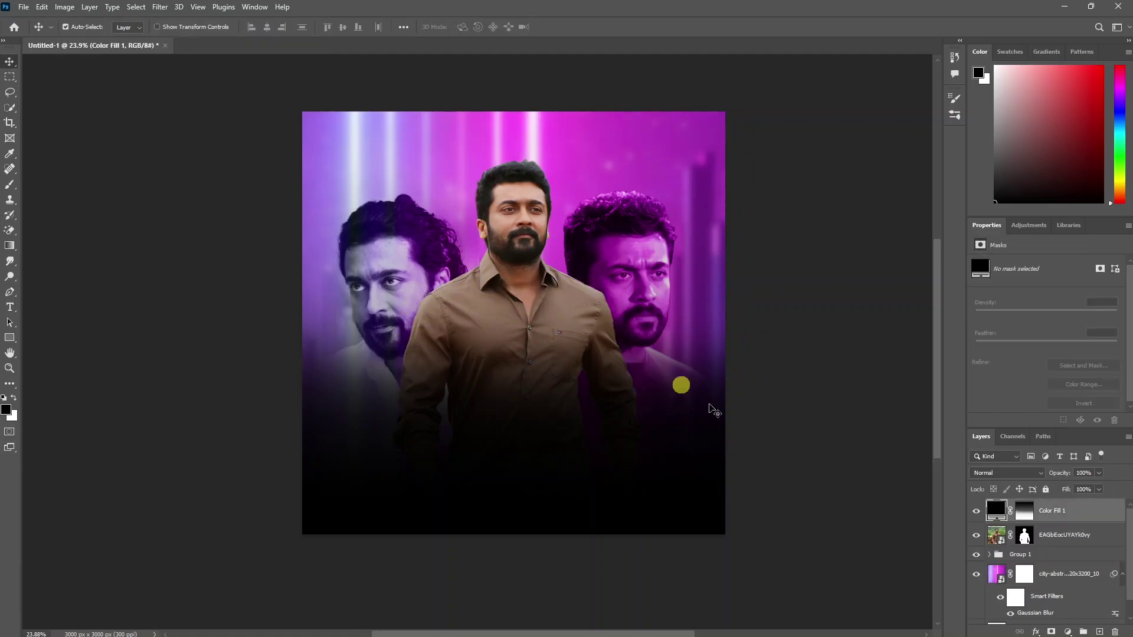
{"action": "left_click", "coordinate": [1046, 559]}
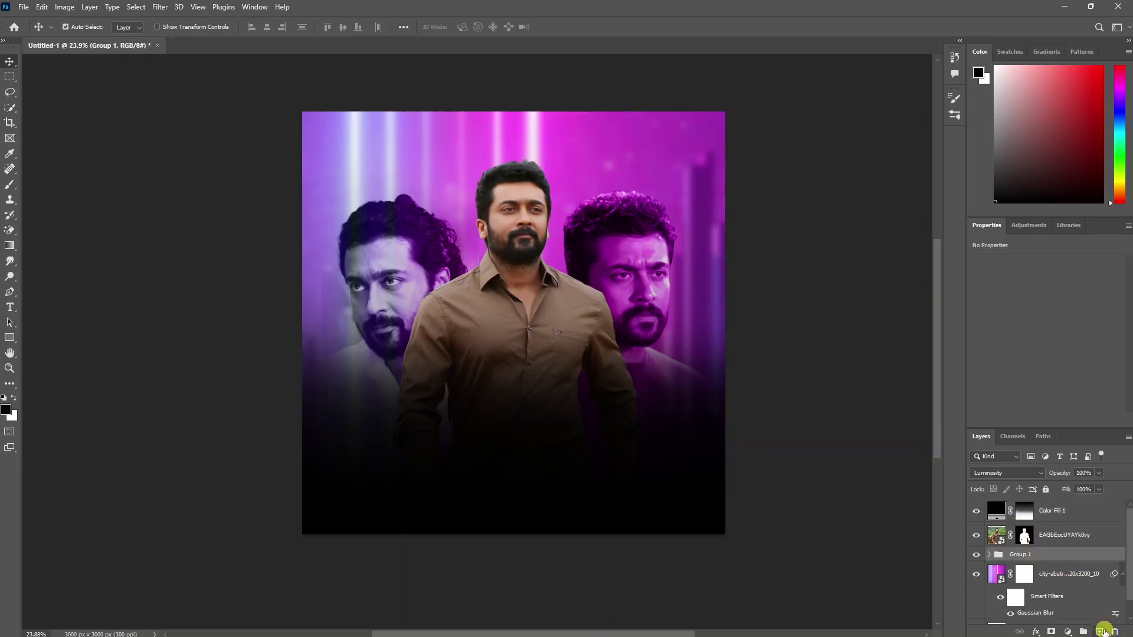
{"action": "left_click", "coordinate": [1101, 632]}
- Paint black shadows around the central man's sides with a 500 px brush at 50% opacity, and set the shadow layer's opacity to 79%
{"action": "key", "text": "b"}
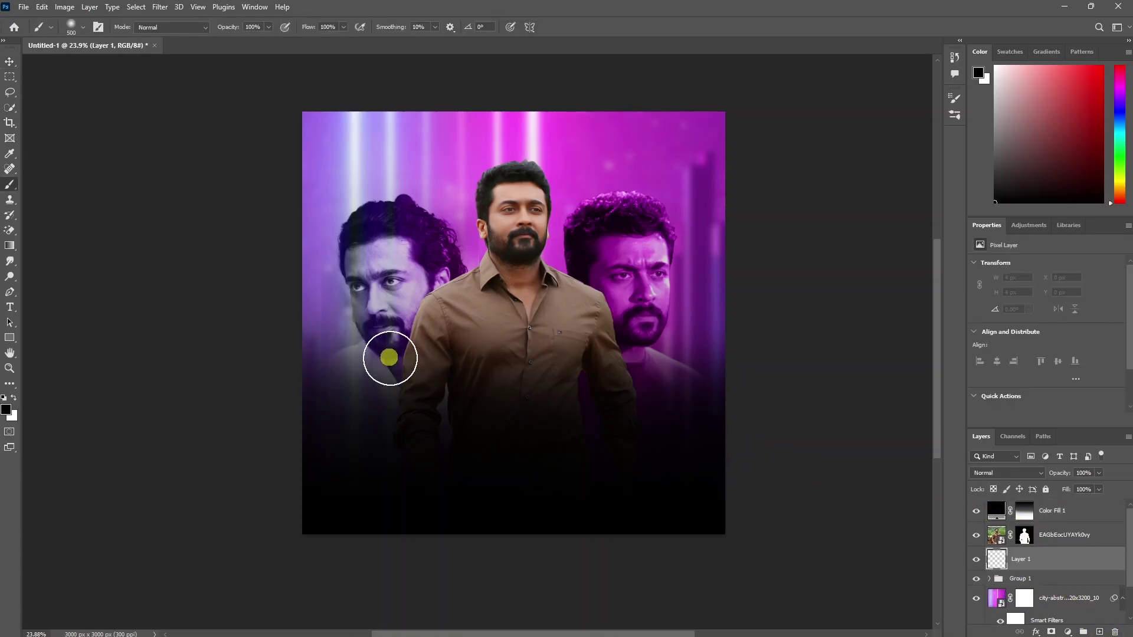
{"action": "scroll", "coordinate": [427, 389], "scroll_direction": "up", "scroll_amount": 2}
{"action": "left_click", "coordinate": [269, 27]}
{"action": "left_click_drag", "start_coordinate": [271, 39], "coordinate": [240, 40]}
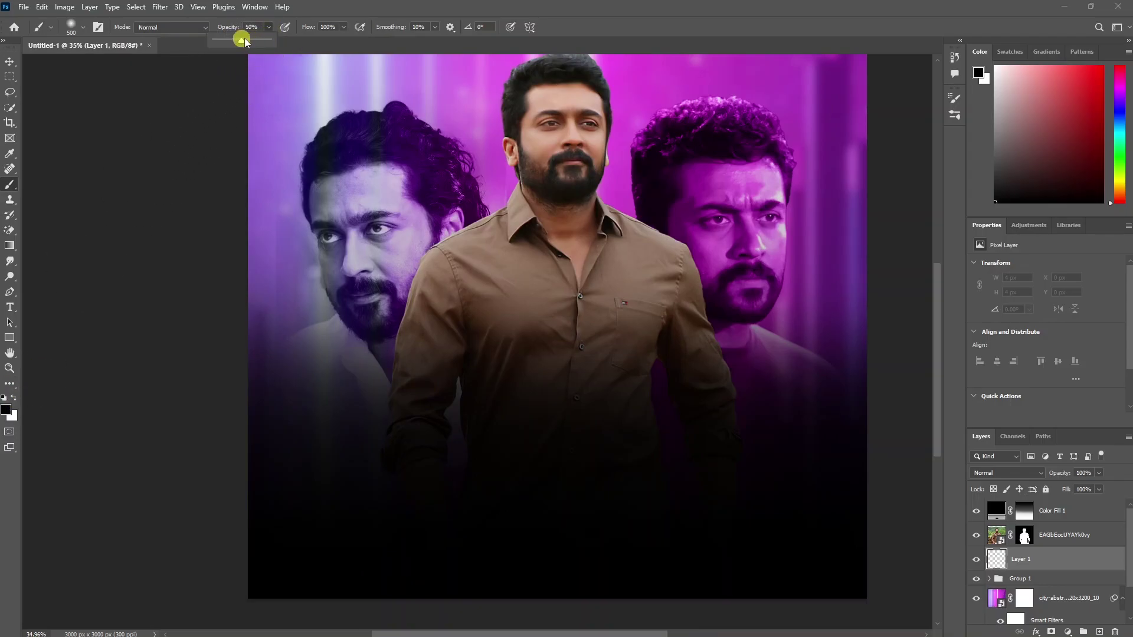
{"action": "mouse_move", "coordinate": [425, 398]}
{"action": "left_mouse_down"}
{"action": "mouse_move", "coordinate": [433, 323]}
{"action": "mouse_move", "coordinate": [430, 331]}
{"action": "mouse_move", "coordinate": [459, 250]}
{"action": "mouse_move", "coordinate": [458, 274]}
{"action": "mouse_move", "coordinate": [439, 285]}
{"action": "mouse_move", "coordinate": [496, 247]}
{"action": "mouse_move", "coordinate": [439, 277]}
{"action": "mouse_move", "coordinate": [444, 259]}
{"action": "mouse_move", "coordinate": [422, 254]}
{"action": "mouse_move", "coordinate": [426, 302]}
{"action": "mouse_move", "coordinate": [436, 306]}
{"action": "mouse_move", "coordinate": [665, 277]}
{"action": "mouse_move", "coordinate": [681, 310]}
{"action": "mouse_move", "coordinate": [627, 253]}
{"action": "mouse_move", "coordinate": [680, 345]}
{"action": "mouse_move", "coordinate": [637, 246]}
{"action": "mouse_move", "coordinate": [690, 348]}
{"action": "left_mouse_up"}
{"action": "scroll", "coordinate": [691, 349], "scroll_direction": "down", "scroll_amount": 2}
{"action": "left_click", "coordinate": [1101, 472]}
{"action": "left_click_drag", "start_coordinate": [1102, 486], "coordinate": [1087, 486]}
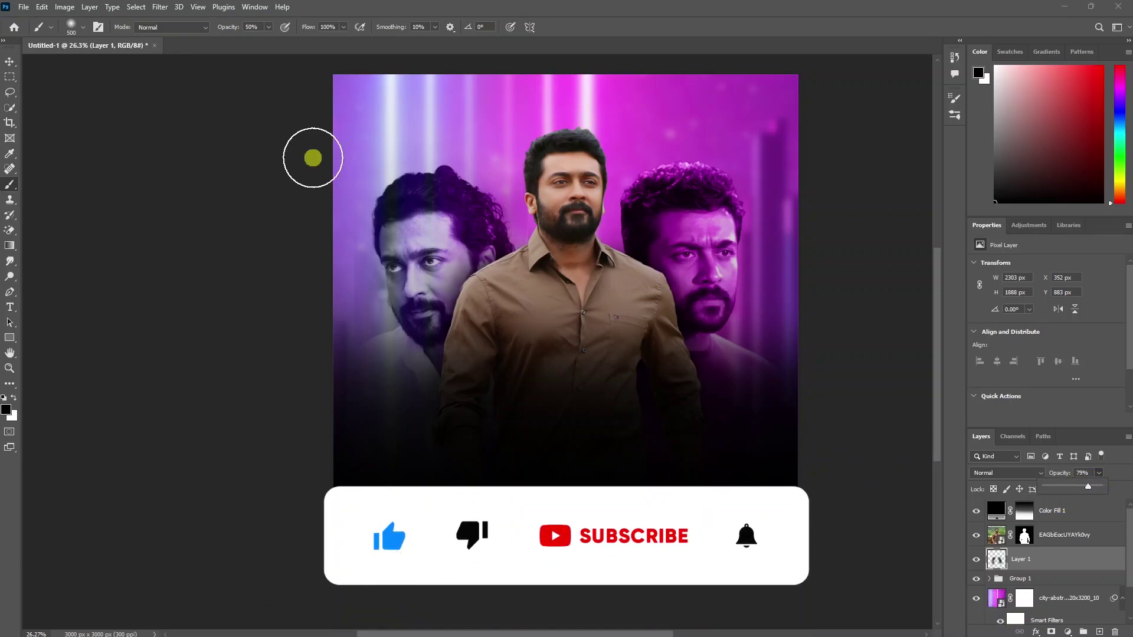
- Add an Inner Glow effect to the central man's layer and sample a pink glow colour from the neon background
{"action": "key", "text": "v"}
{"action": "left_click", "coordinate": [496, 287]}
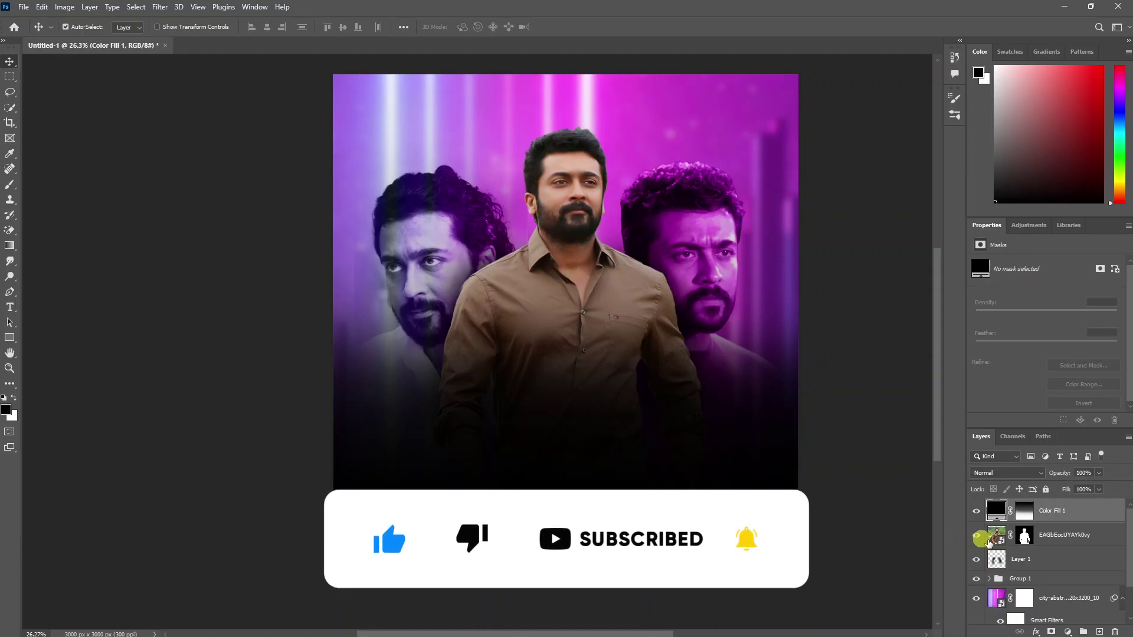
{"action": "left_click", "coordinate": [1056, 548]}
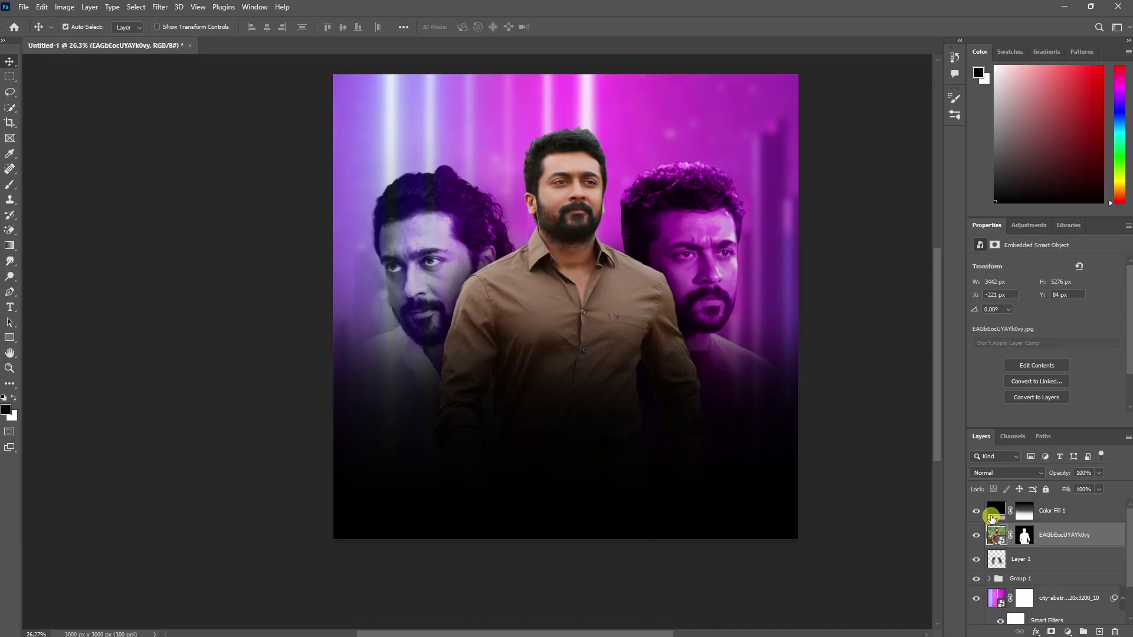
{"action": "left_click", "coordinate": [1036, 633]}
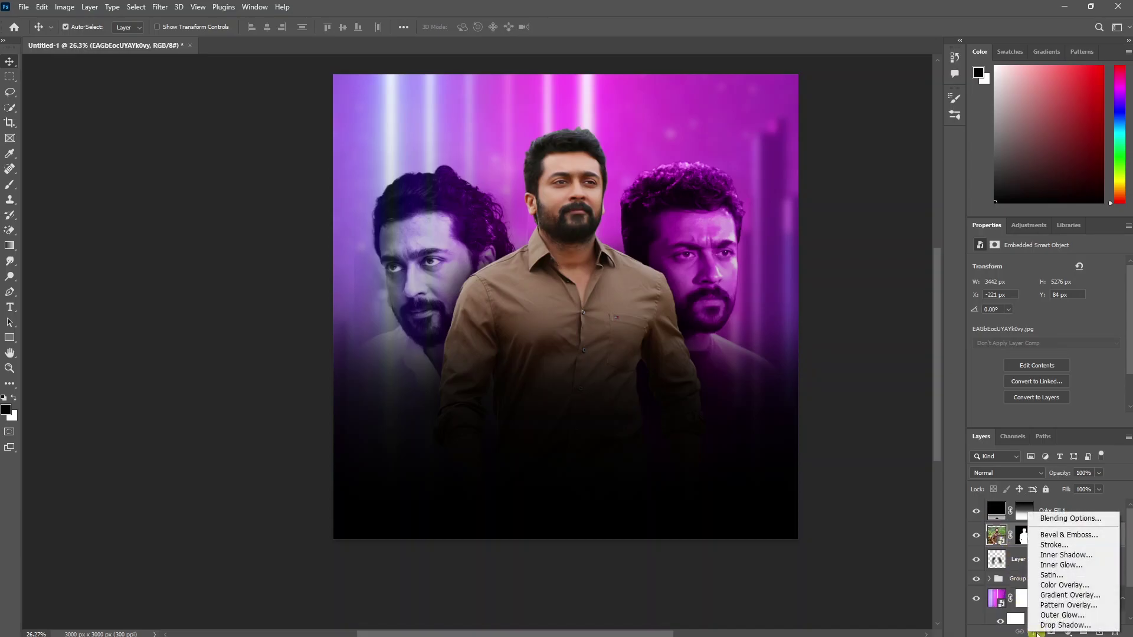
{"action": "left_click", "coordinate": [892, 379]}
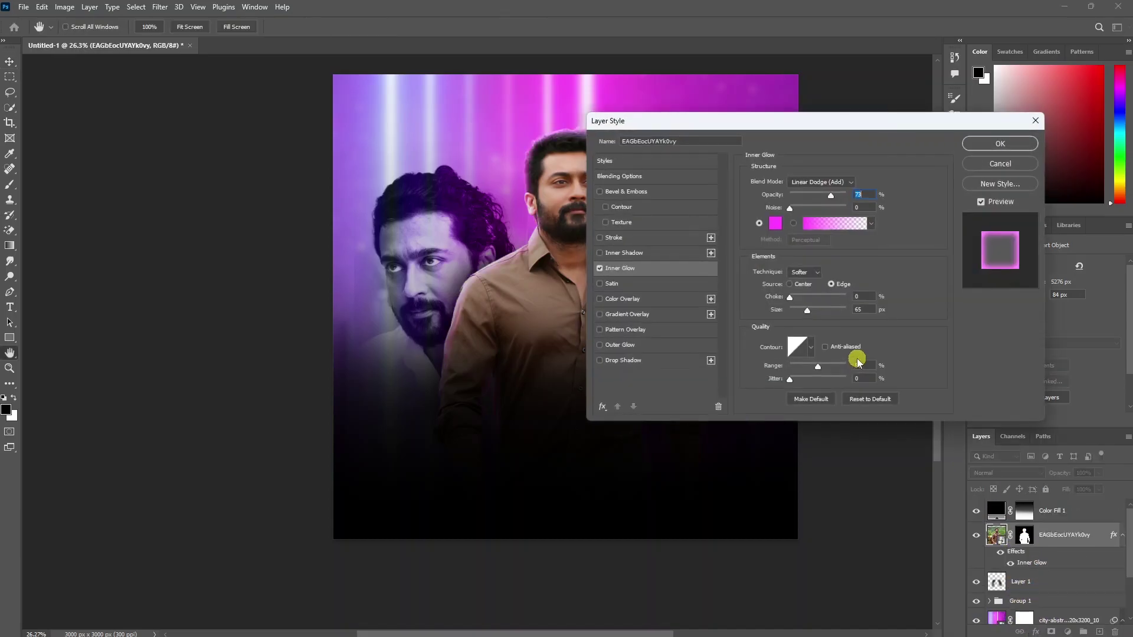
{"action": "left_click", "coordinate": [832, 282]}
{"action": "left_click_drag", "start_coordinate": [596, 109], "coordinate": [564, 116]}
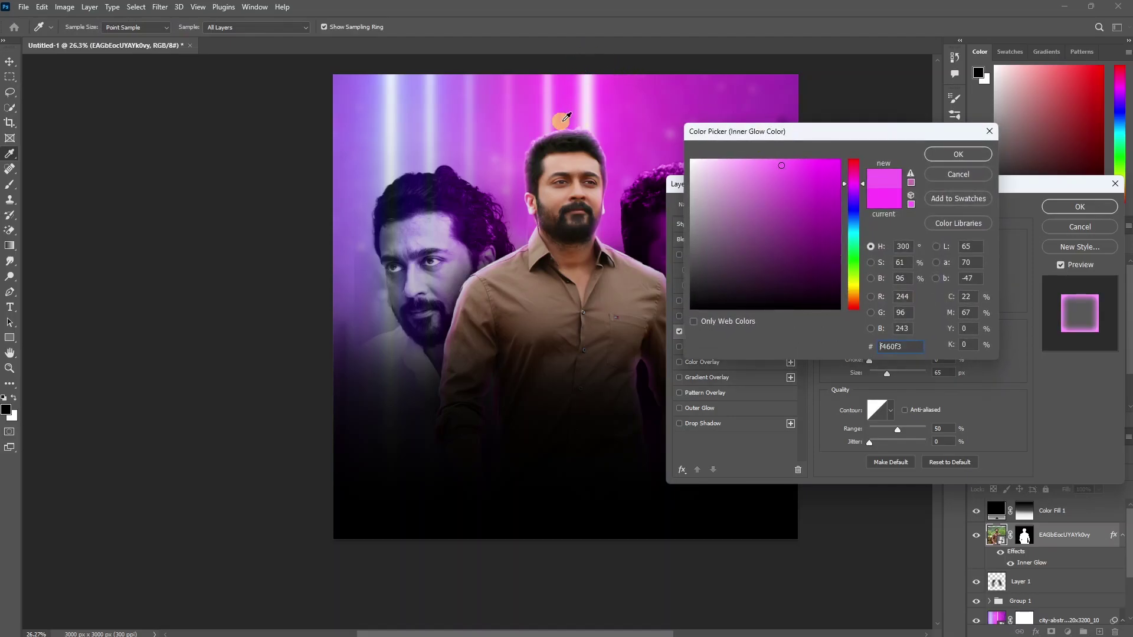
{"action": "left_click", "coordinate": [958, 154]}
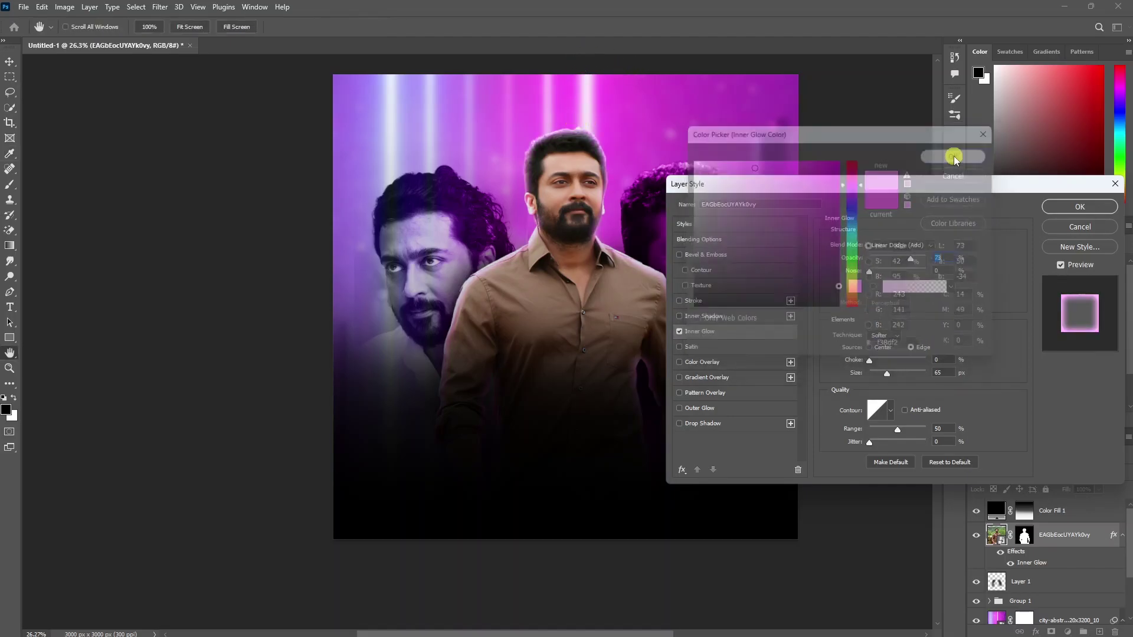
- Try Overlay and Soft Light as the inner glow's blend mode, and return it to Linear Dodge (Add)
{"action": "left_click", "coordinate": [888, 247]}
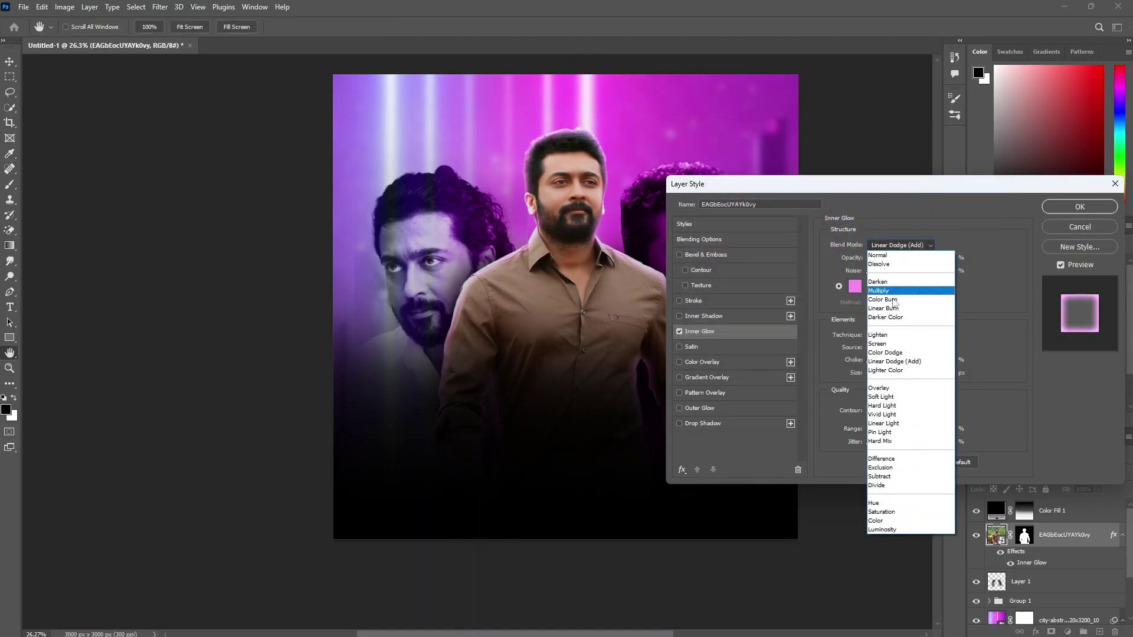
{"action": "left_click", "coordinate": [886, 391]}
{"action": "left_click", "coordinate": [886, 245]}
{"action": "left_click", "coordinate": [888, 399]}
{"action": "left_click", "coordinate": [881, 246]}
{"action": "left_click", "coordinate": [882, 361]}
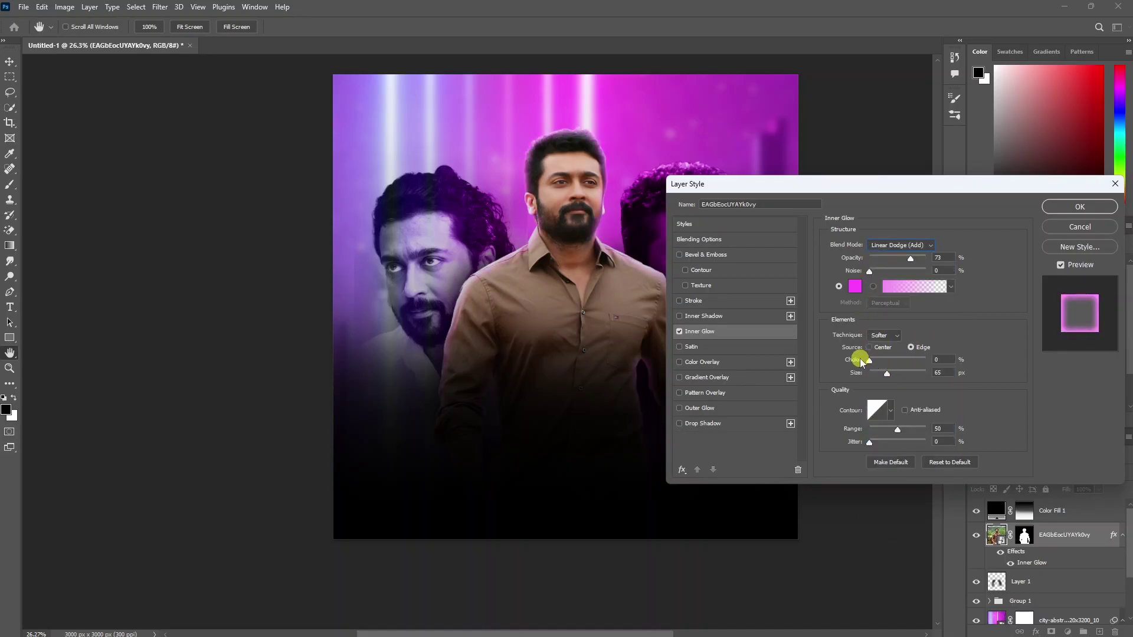
- Set the inner glow to 79% opacity, 0% choke and 95 px size, and apply the layer style
{"action": "left_click_drag", "start_coordinate": [870, 362], "coordinate": [899, 364]}
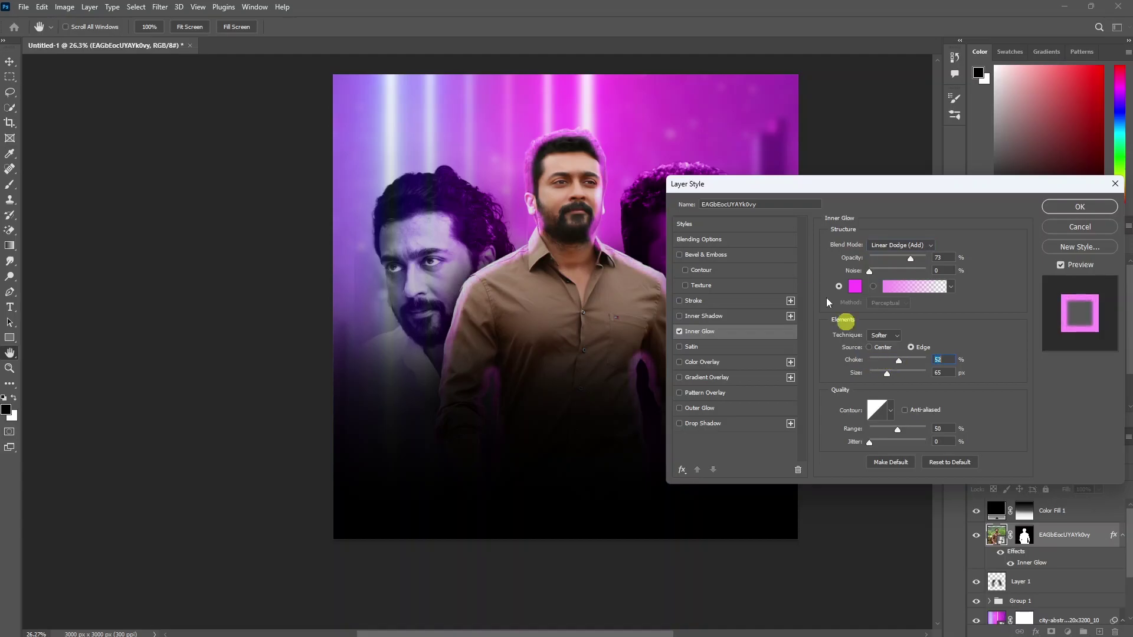
{"action": "mouse_move", "coordinate": [907, 366]}
{"action": "left_mouse_down"}
{"action": "mouse_move", "coordinate": [834, 358]}
{"action": "mouse_move", "coordinate": [918, 374]}
{"action": "mouse_move", "coordinate": [889, 367]}
{"action": "mouse_move", "coordinate": [903, 373]}
{"action": "left_mouse_up"}
{"action": "mouse_move", "coordinate": [910, 258]}
{"action": "left_mouse_down"}
{"action": "mouse_move", "coordinate": [930, 255]}
{"action": "mouse_move", "coordinate": [905, 256]}
{"action": "mouse_move", "coordinate": [914, 260]}
{"action": "left_mouse_up"}
{"action": "type", "text": "95"}
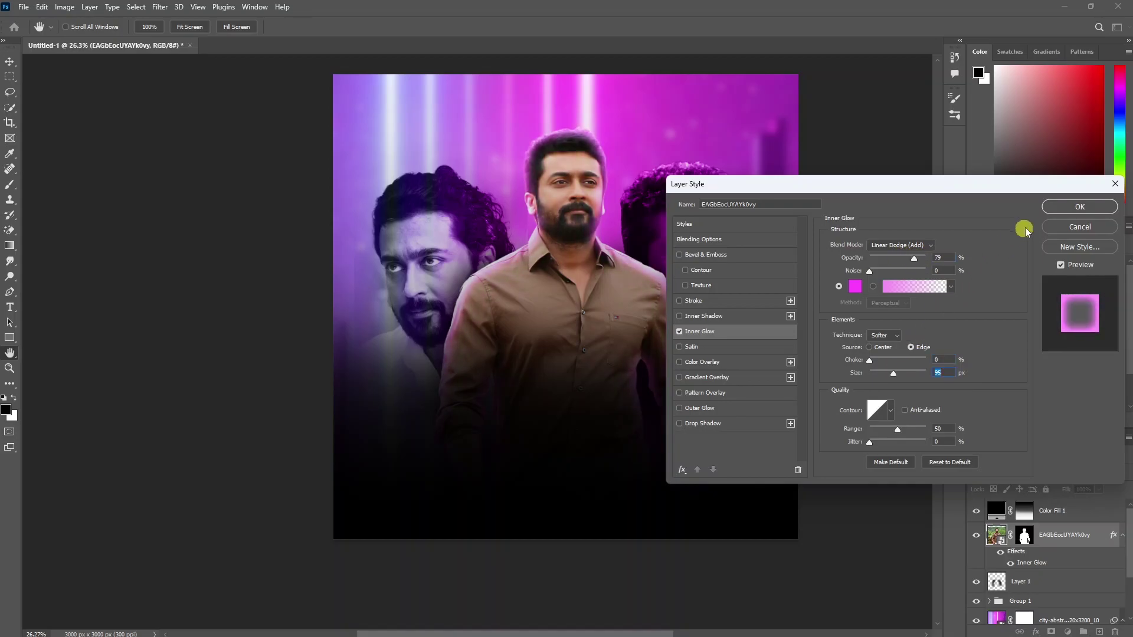
{"action": "left_click", "coordinate": [1060, 208]}
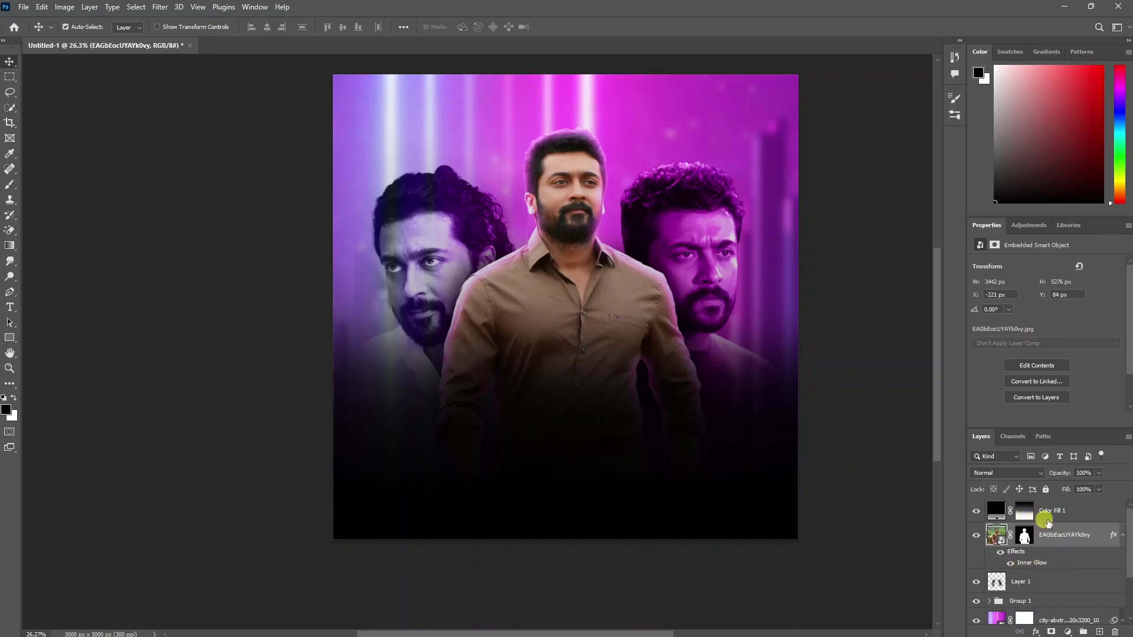
- Convert the central man's inner glow effect into its own layer and toggle that layer's visibility to compare
{"action": "right_click", "coordinate": [1112, 536]}
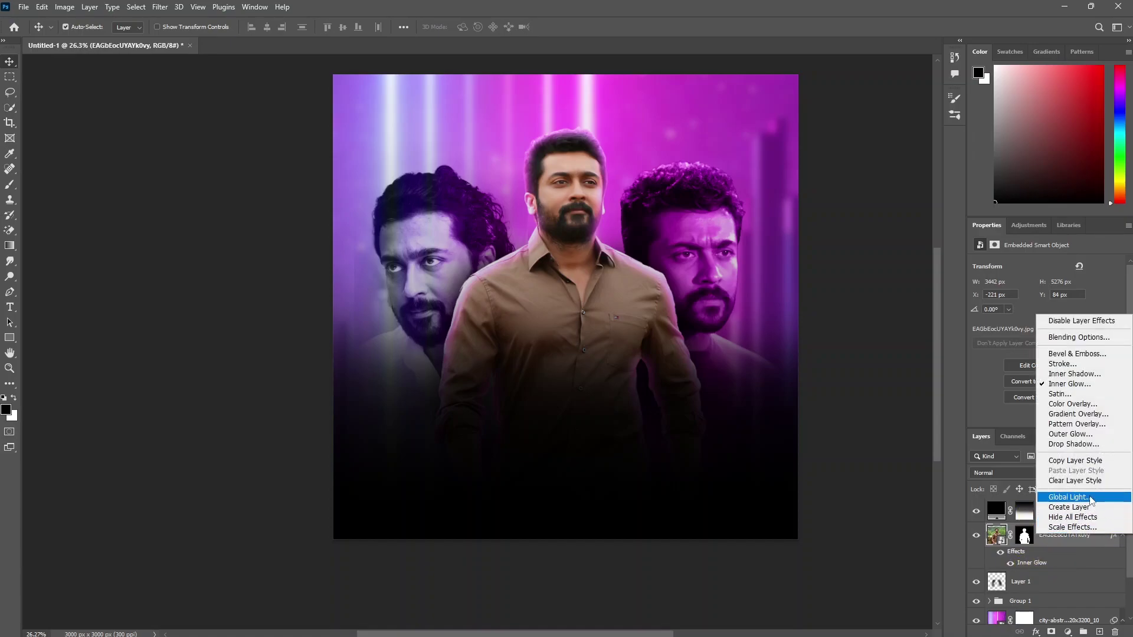
{"action": "left_click", "coordinate": [1069, 507]}
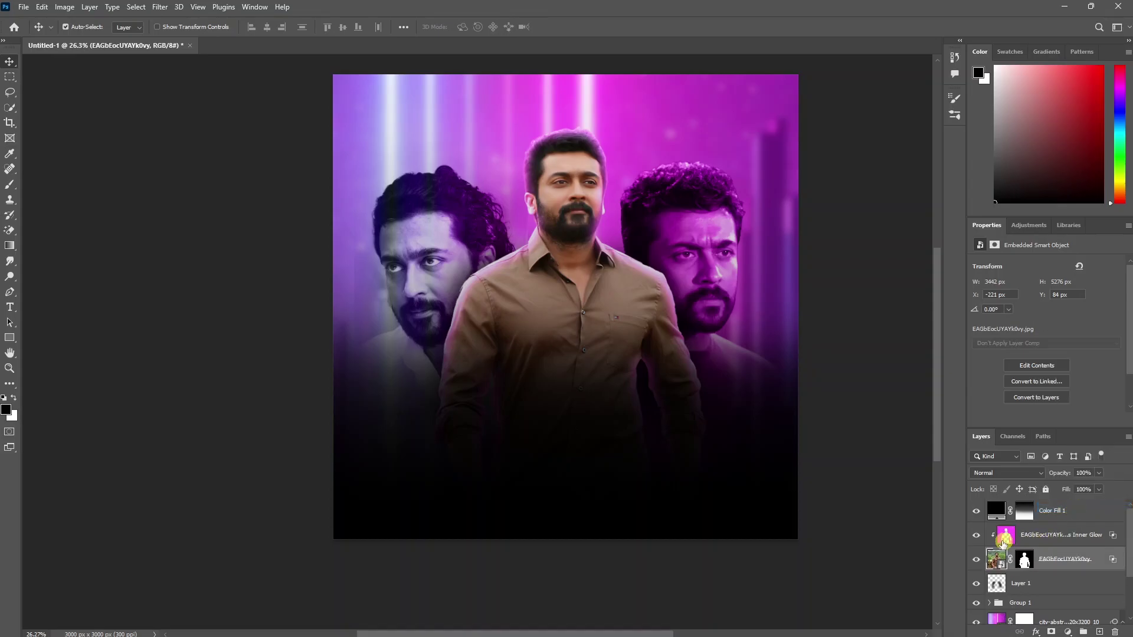
{"action": "left_click", "coordinate": [977, 535]}
{"action": "left_click", "coordinate": [977, 535]}
{"action": "left_click", "coordinate": [976, 535]}
{"action": "left_click", "coordinate": [976, 535]}
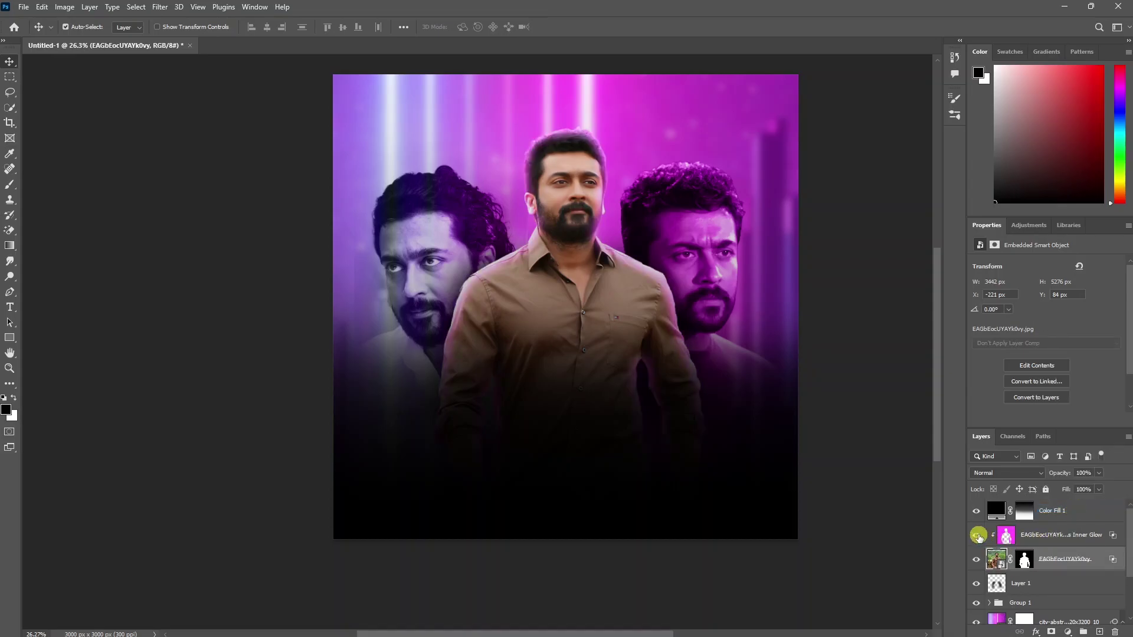
- Add a black mask to the inner glow layer and reveal the glow around the head and neck with a 200 px white brush at 70% opacity
{"action": "left_click", "coordinate": [1042, 537]}
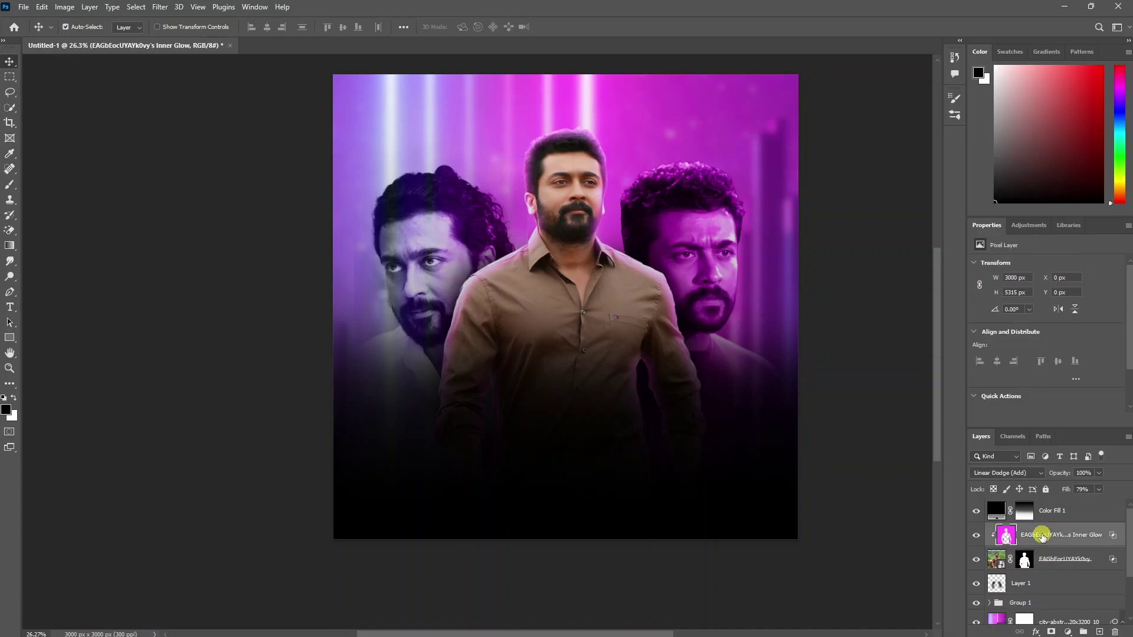
{"action": "left_click", "coordinate": [1052, 631], "text": "alt"}
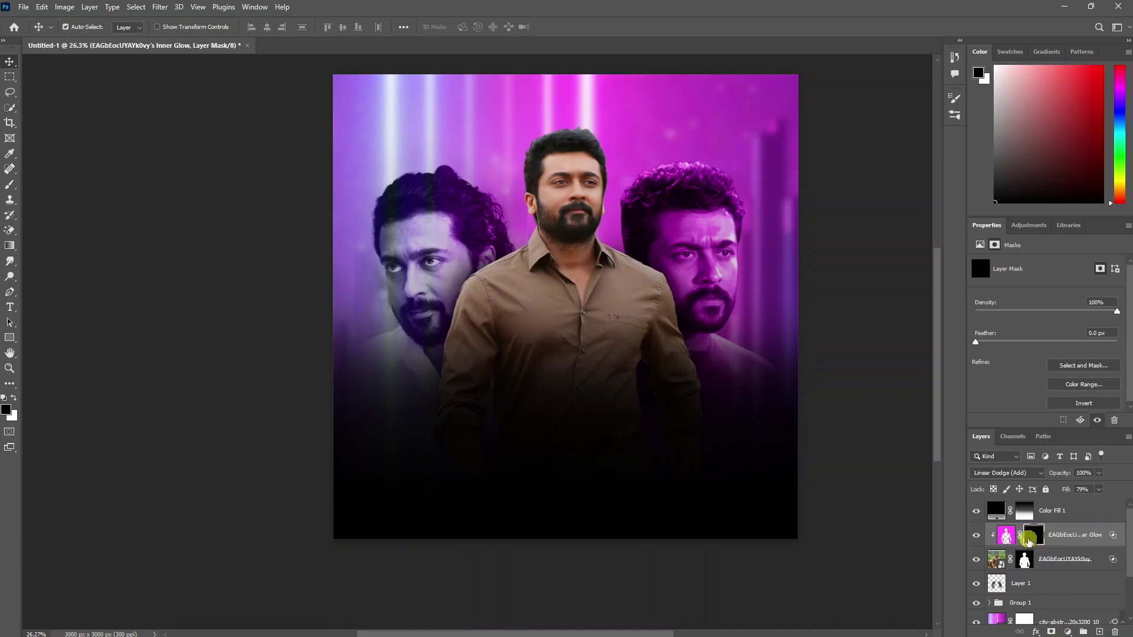
{"action": "key", "text": "b"}
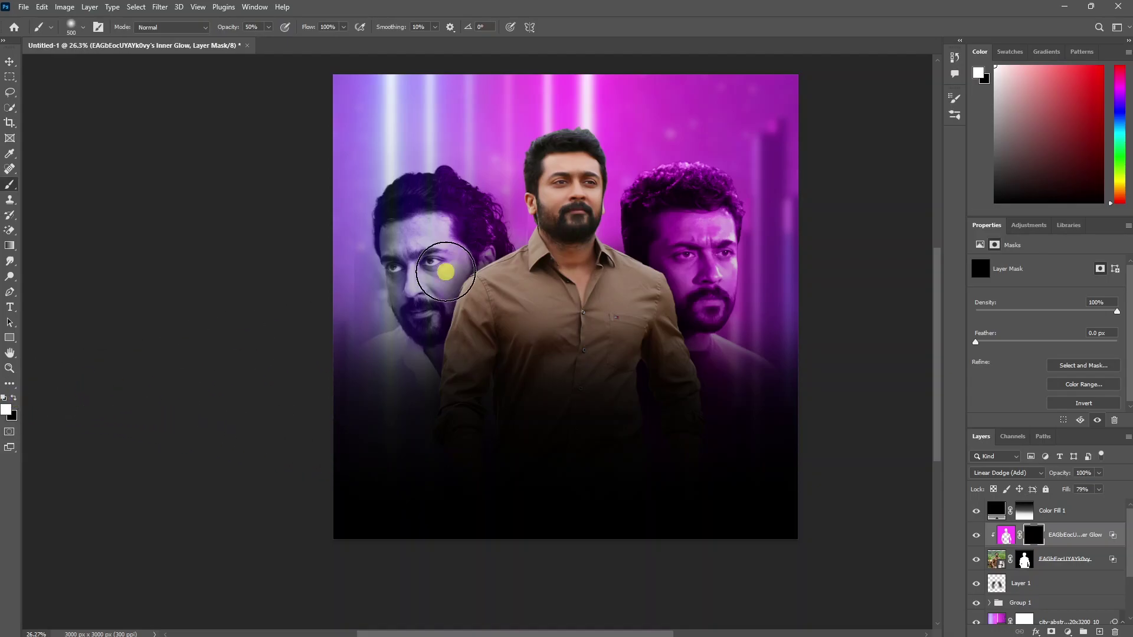
{"action": "scroll", "coordinate": [435, 265], "scroll_direction": "up", "scroll_amount": 1}
{"action": "left_click", "coordinate": [268, 27]}
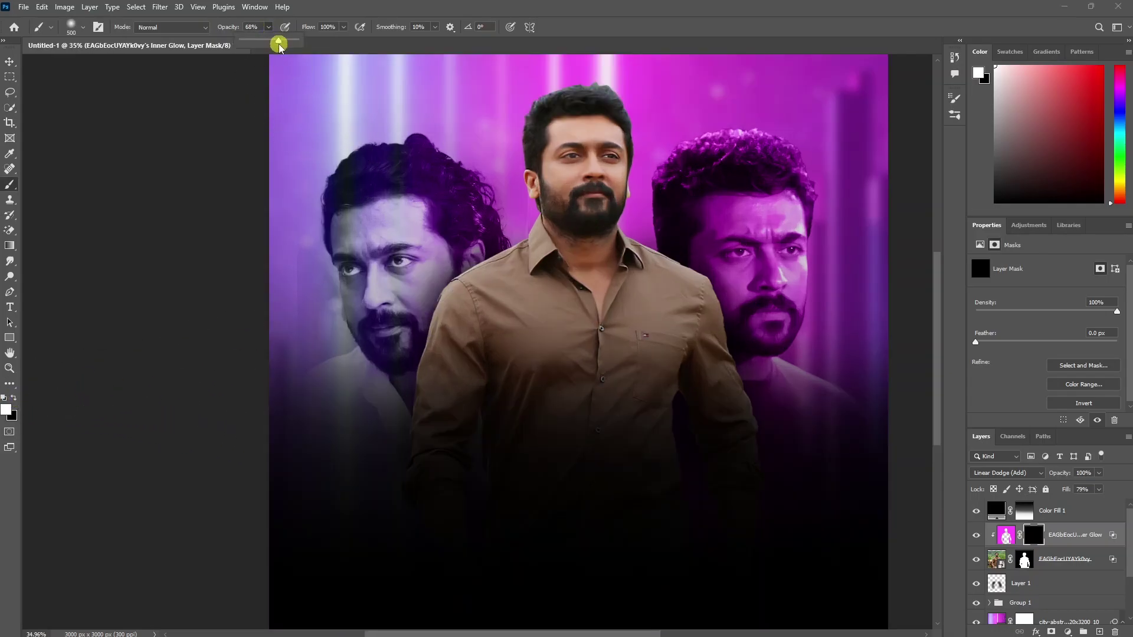
{"action": "left_click_drag", "start_coordinate": [279, 46], "coordinate": [281, 46]}
{"action": "left_click_drag", "start_coordinate": [609, 251], "coordinate": [606, 336]}
{"action": "key", "text": "bracketleft"}
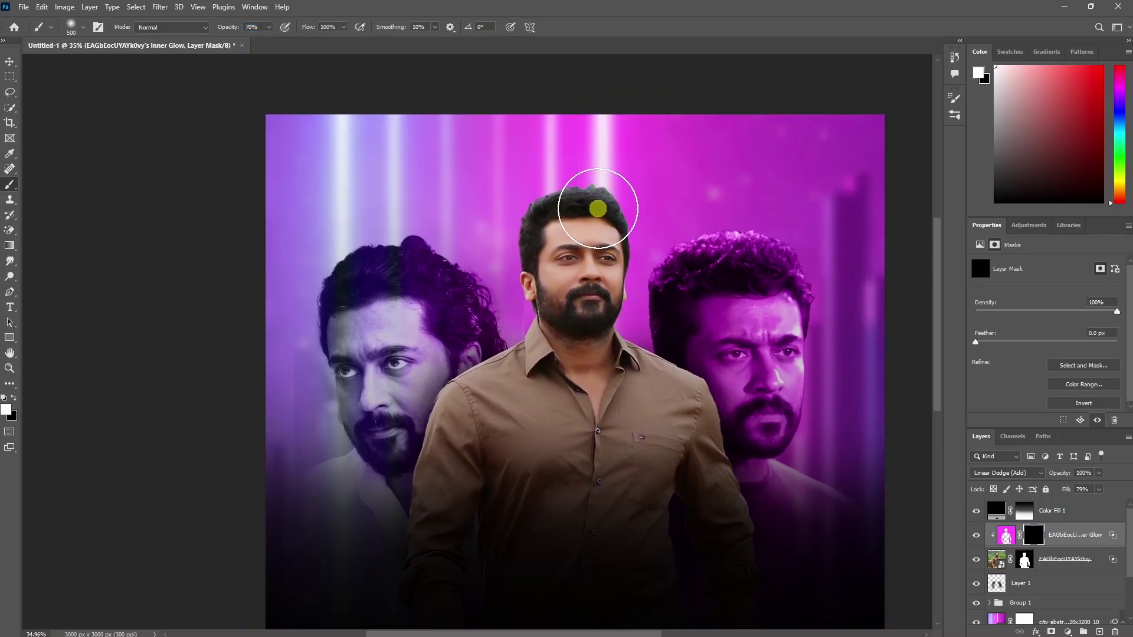
{"action": "key", "text": "bracketleft"}
{"action": "key", "text": "bracketleft"}
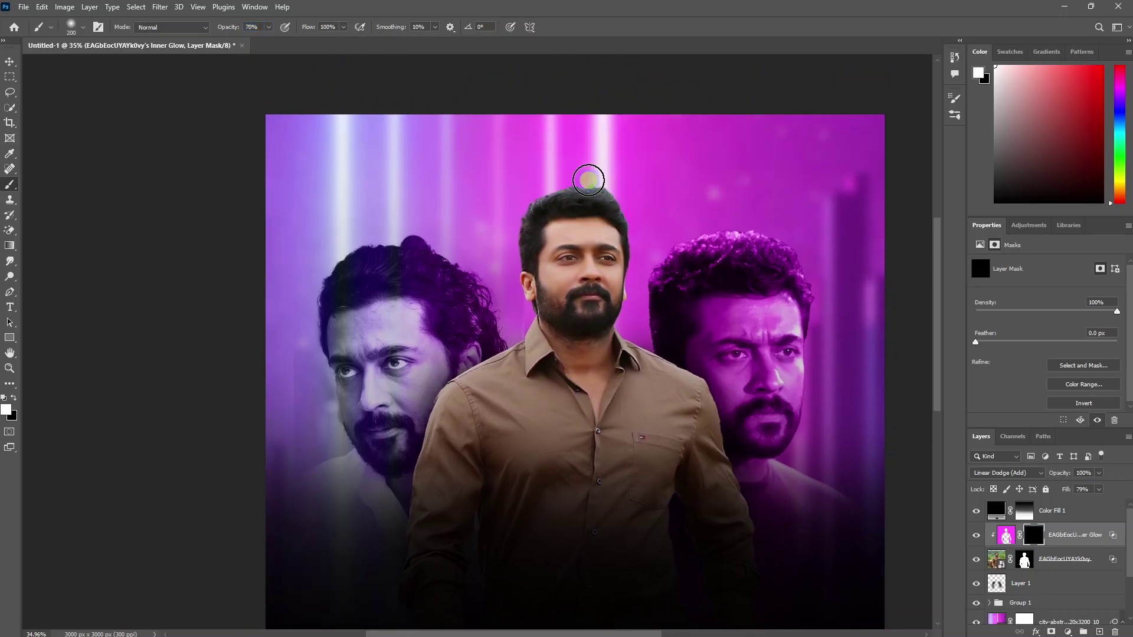
{"action": "mouse_move", "coordinate": [627, 210]}
{"action": "left_mouse_down"}
{"action": "mouse_move", "coordinate": [566, 178]}
{"action": "mouse_move", "coordinate": [589, 182]}
{"action": "mouse_move", "coordinate": [498, 202]}
{"action": "mouse_move", "coordinate": [515, 200]}
{"action": "mouse_move", "coordinate": [501, 266]}
{"action": "mouse_move", "coordinate": [511, 235]}
{"action": "mouse_move", "coordinate": [510, 280]}
{"action": "mouse_move", "coordinate": [510, 270]}
{"action": "mouse_move", "coordinate": [593, 313]}
{"action": "mouse_move", "coordinate": [467, 360]}
{"action": "mouse_move", "coordinate": [541, 329]}
{"action": "mouse_move", "coordinate": [644, 324]}
{"action": "left_mouse_up"}
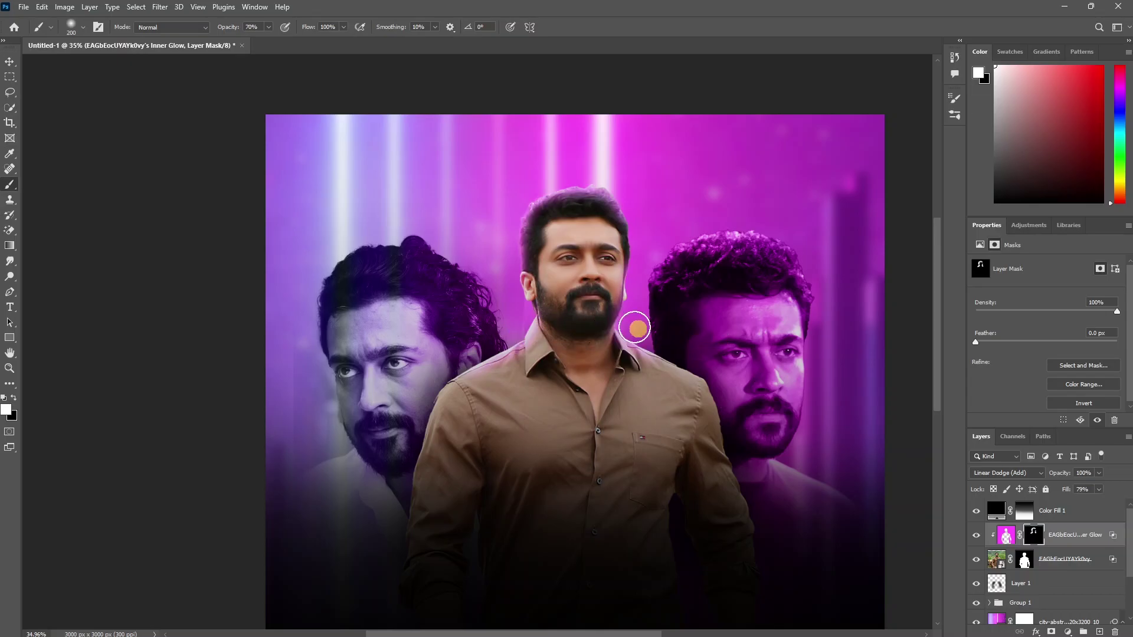
- Set the inner glow layer's Blend If underlying shadow range to 22 / 123 in its blending options
{"action": "left_click", "coordinate": [1005, 536]}
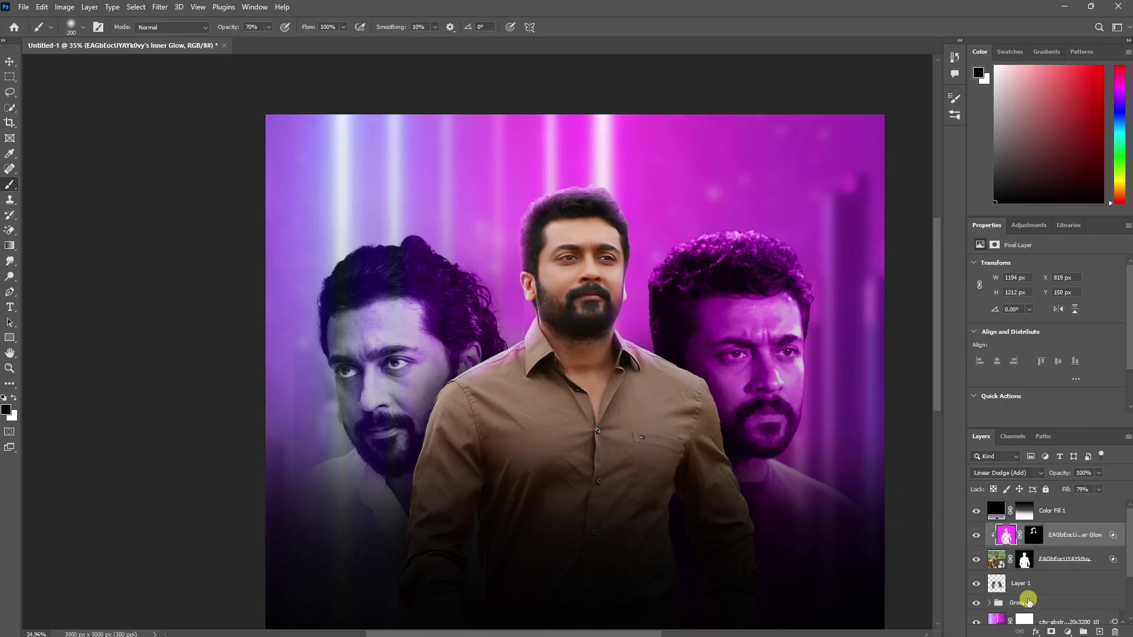
{"action": "left_click", "coordinate": [1035, 631]}
{"action": "left_click", "coordinate": [1059, 504]}
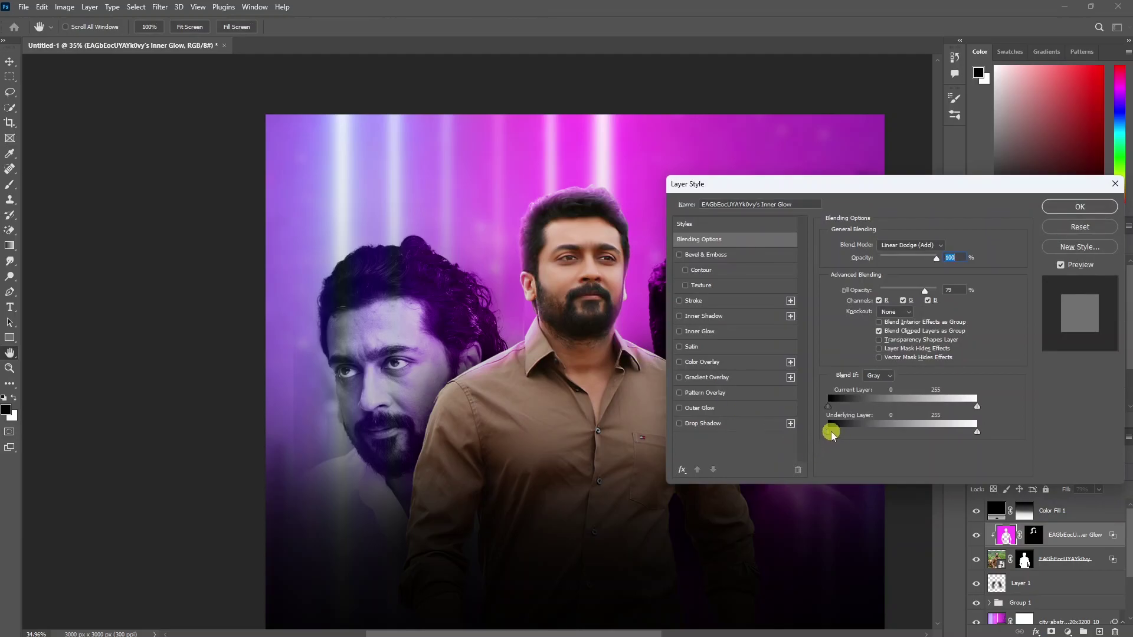
{"action": "left_click_drag", "start_coordinate": [831, 434], "coordinate": [901, 431]}
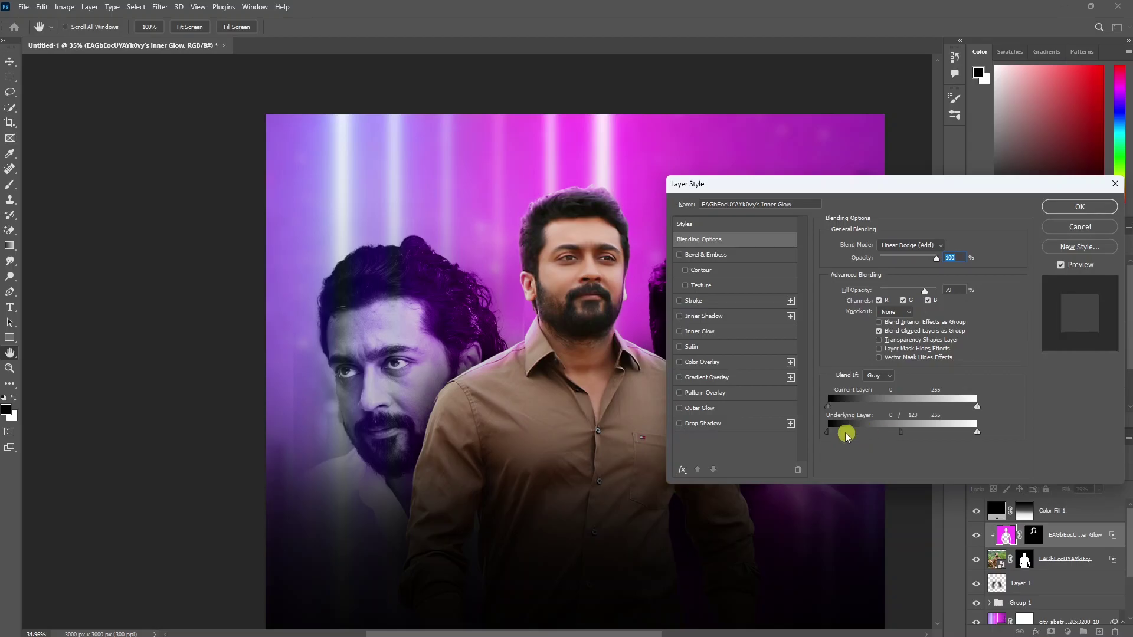
{"action": "mouse_move", "coordinate": [828, 432]}
{"action": "left_mouse_down"}
{"action": "mouse_move", "coordinate": [873, 433]}
{"action": "mouse_move", "coordinate": [841, 434]}
{"action": "left_mouse_up"}
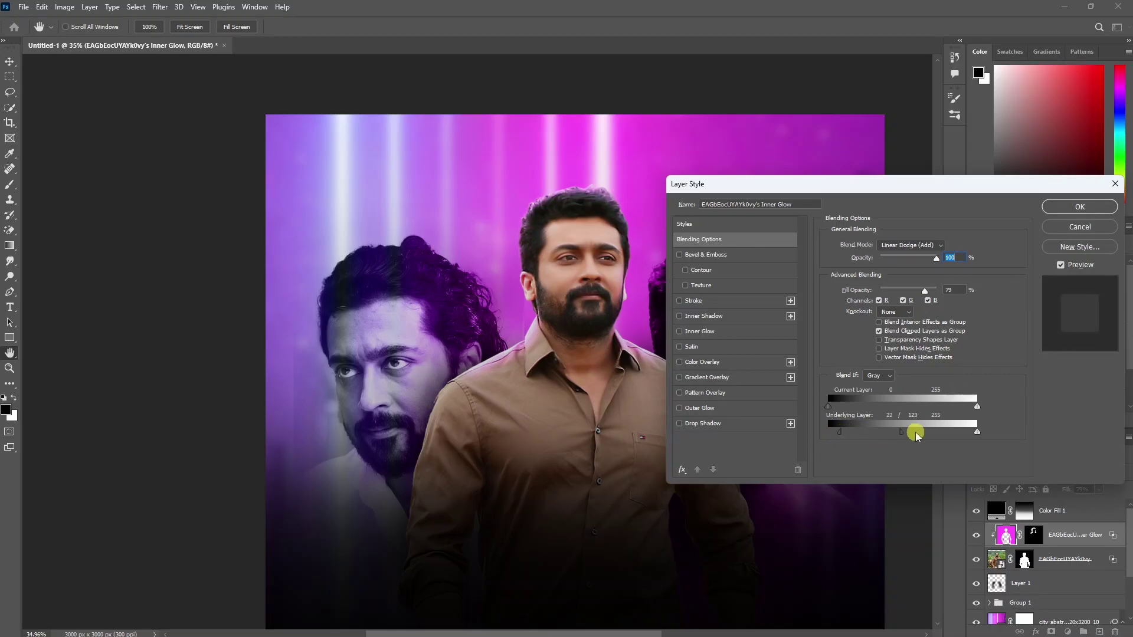
{"action": "left_click", "coordinate": [1079, 207]}
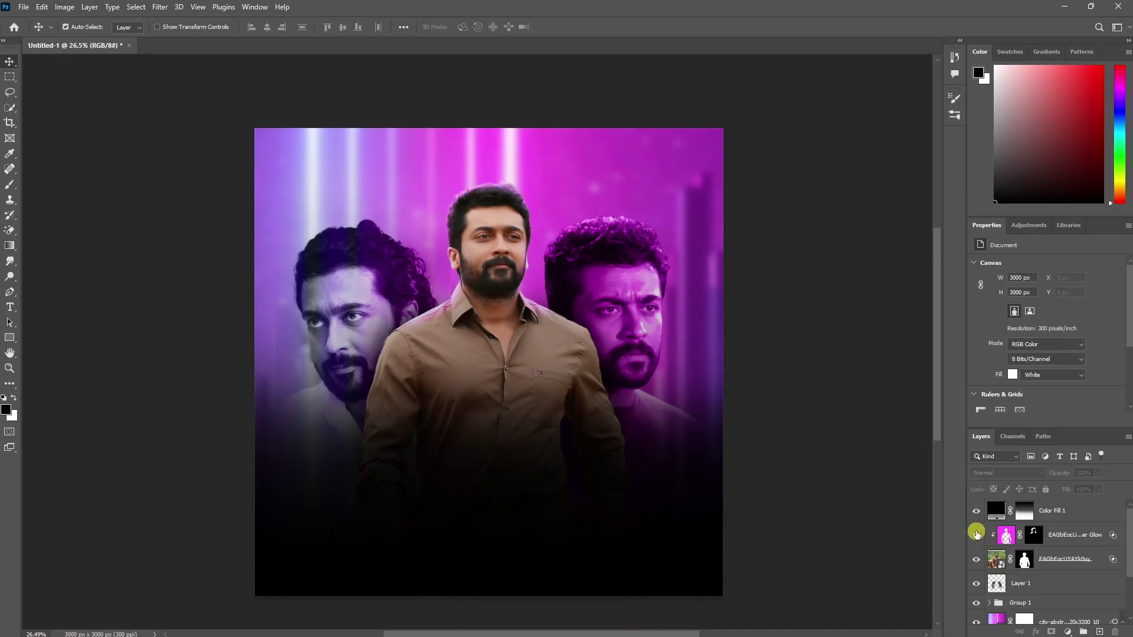
- Toggle the inner glow layer's visibility repeatedly to compare the central man with and without the glow
{"action": "left_click", "coordinate": [975, 534]}
{"action": "left_click", "coordinate": [975, 534]}
{"action": "left_click", "coordinate": [975, 534]}
{"action": "left_click", "coordinate": [976, 533]}
{"action": "left_click", "coordinate": [975, 534]}
{"action": "left_click", "coordinate": [975, 533]}
- Add a Color Balance adjustment layer directly above the inner glow layer
{"action": "left_click", "coordinate": [1053, 511]}
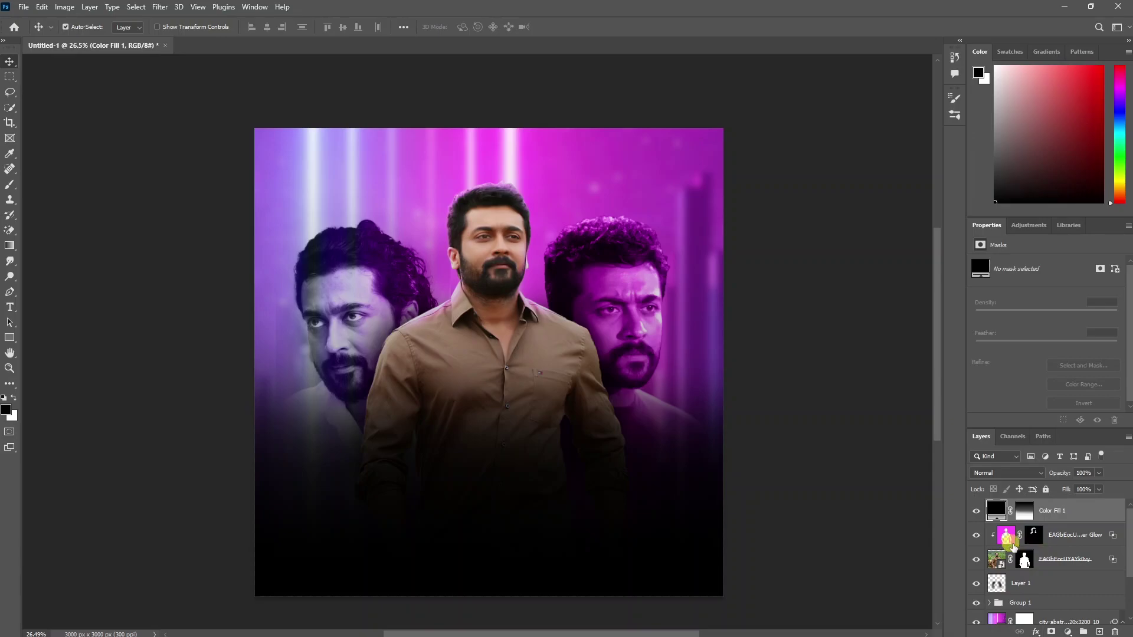
{"action": "left_click", "coordinate": [1068, 543]}
{"action": "left_click", "coordinate": [1066, 632]}
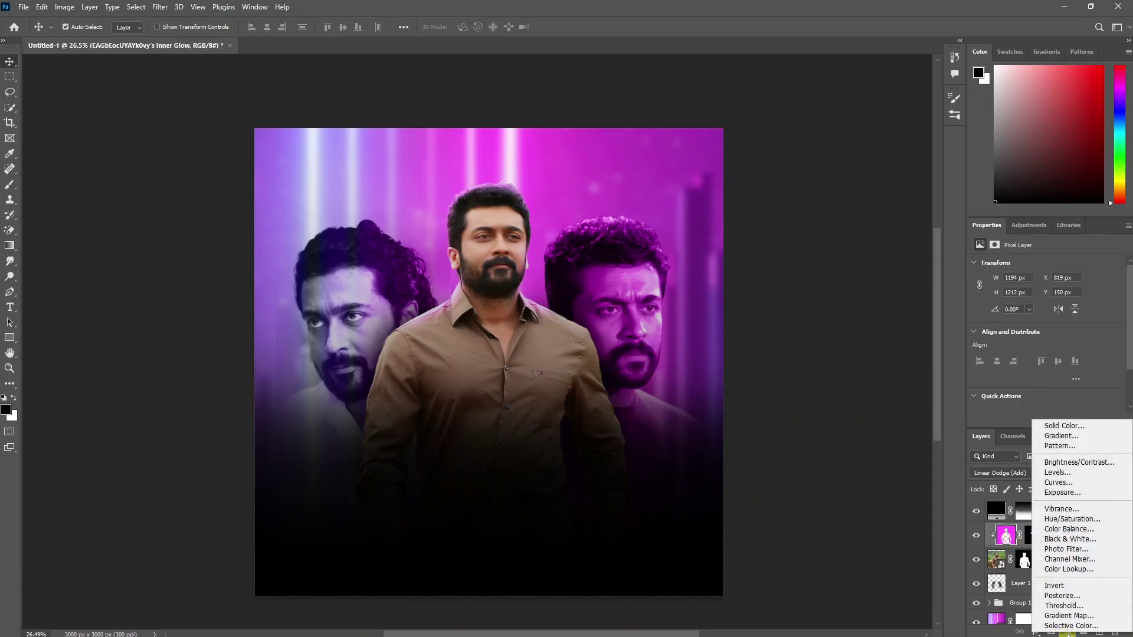
{"action": "left_click", "coordinate": [1058, 516]}
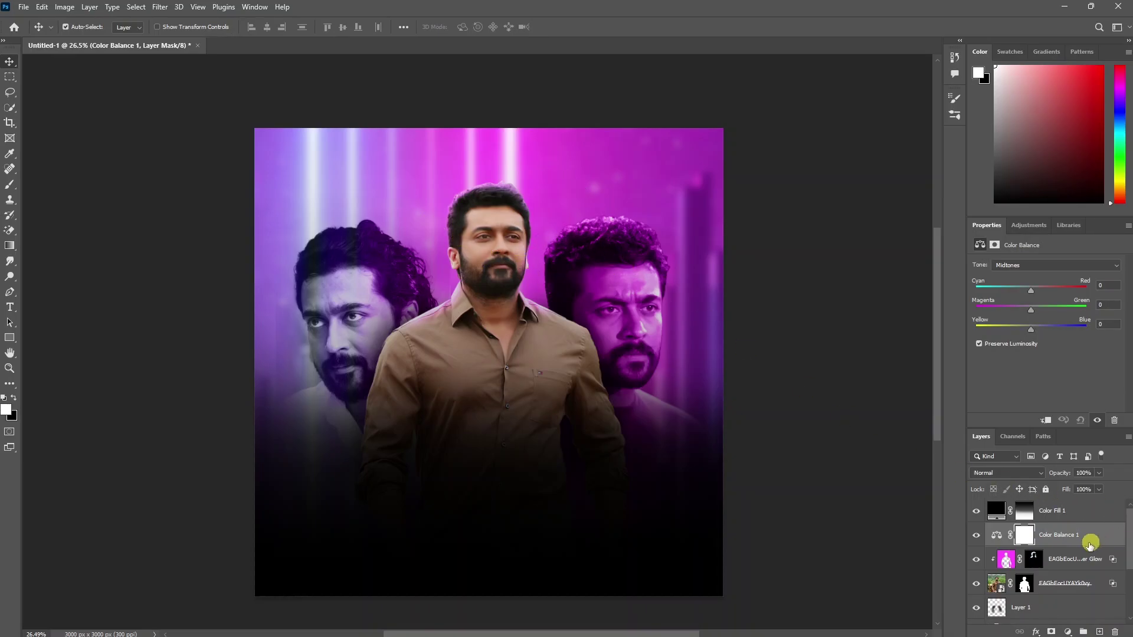
- Clip the Color Balance adjustment to the glow layer and set its midtones to Cyan–Red +14, Magenta–Green -23 and Yellow–Blue +34
{"action": "right_click", "coordinate": [1051, 536]}
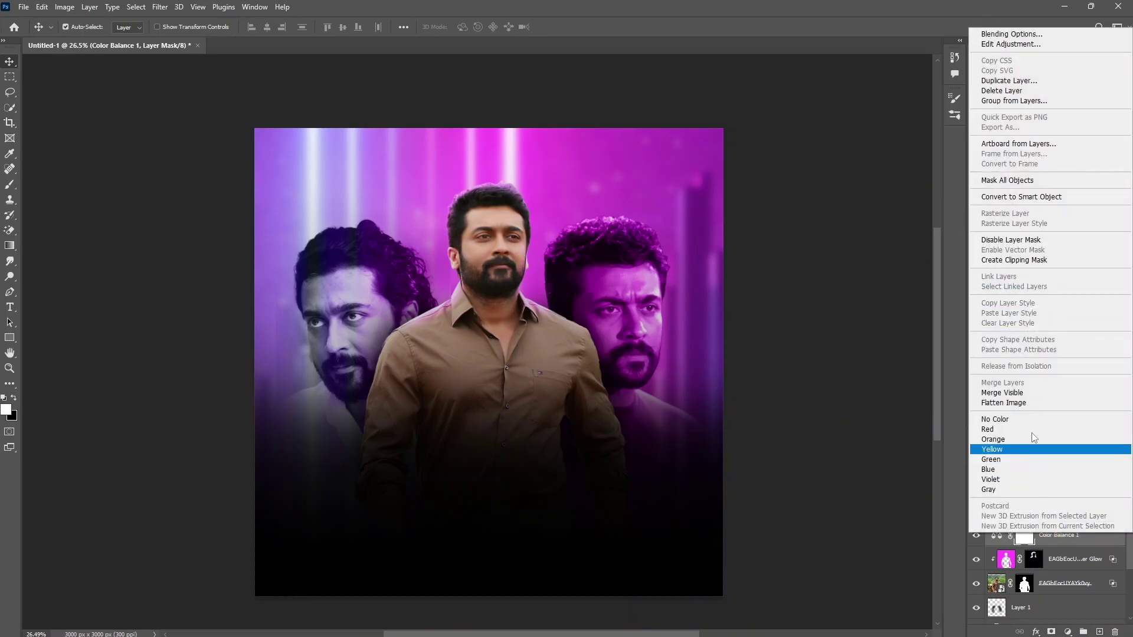
{"action": "left_click", "coordinate": [1013, 260]}
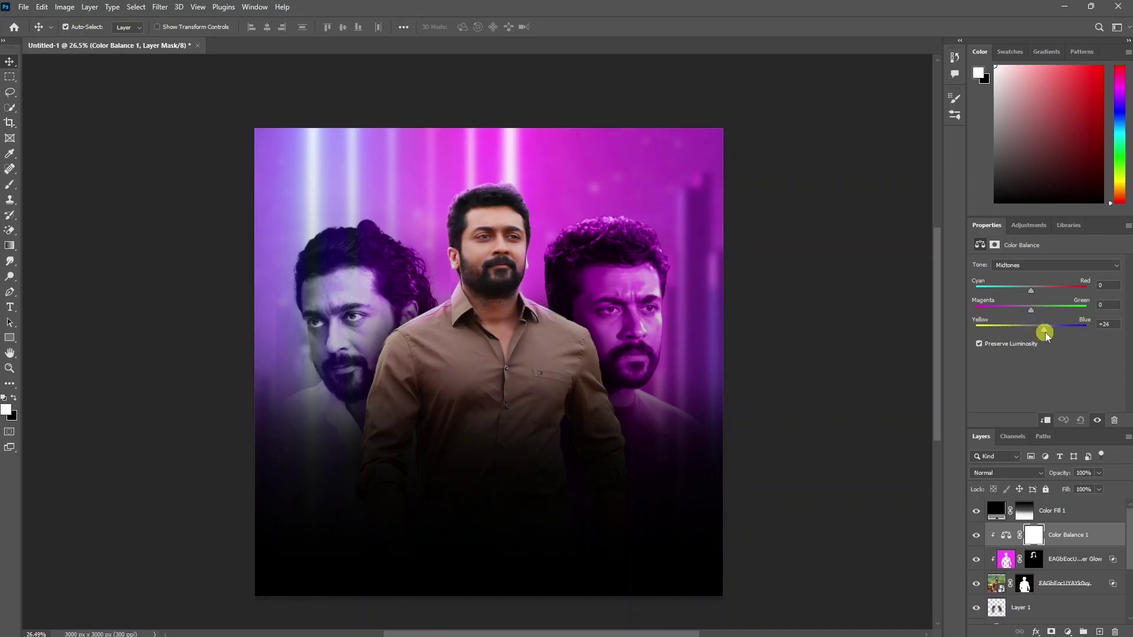
{"action": "left_click_drag", "start_coordinate": [1030, 309], "coordinate": [1016, 309]}
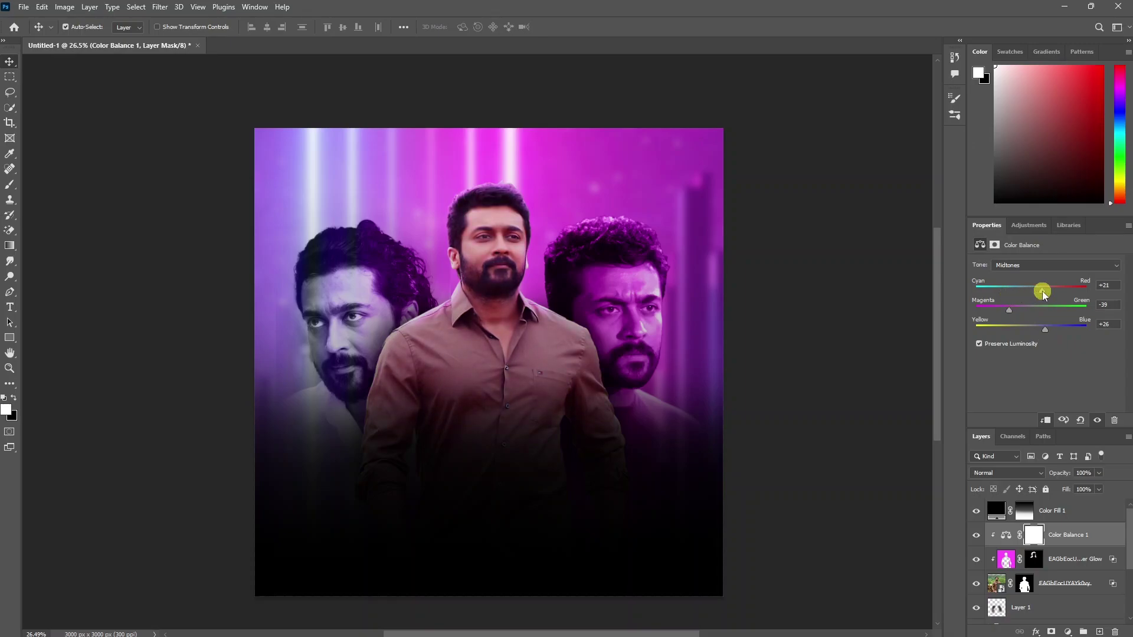
{"action": "left_click_drag", "start_coordinate": [1009, 309], "coordinate": [1051, 329]}
{"action": "left_click", "coordinate": [1032, 267]}
{"action": "left_click", "coordinate": [1028, 293]}
{"action": "left_click", "coordinate": [1027, 267]}
{"action": "left_click", "coordinate": [1028, 274]}
{"action": "left_click_drag", "start_coordinate": [1044, 291], "coordinate": [1054, 290]}
{"action": "left_click", "coordinate": [1027, 267]}
{"action": "left_click", "coordinate": [1028, 284]}
{"action": "left_click_drag", "start_coordinate": [1051, 329], "coordinate": [1018, 310]}
- Set the Color Balance layer's opacity to 78% and toggle its visibility to compare the central man's colouring
{"action": "left_click", "coordinate": [1005, 535]}
{"action": "left_click_drag", "start_coordinate": [1101, 477], "coordinate": [1081, 486]}
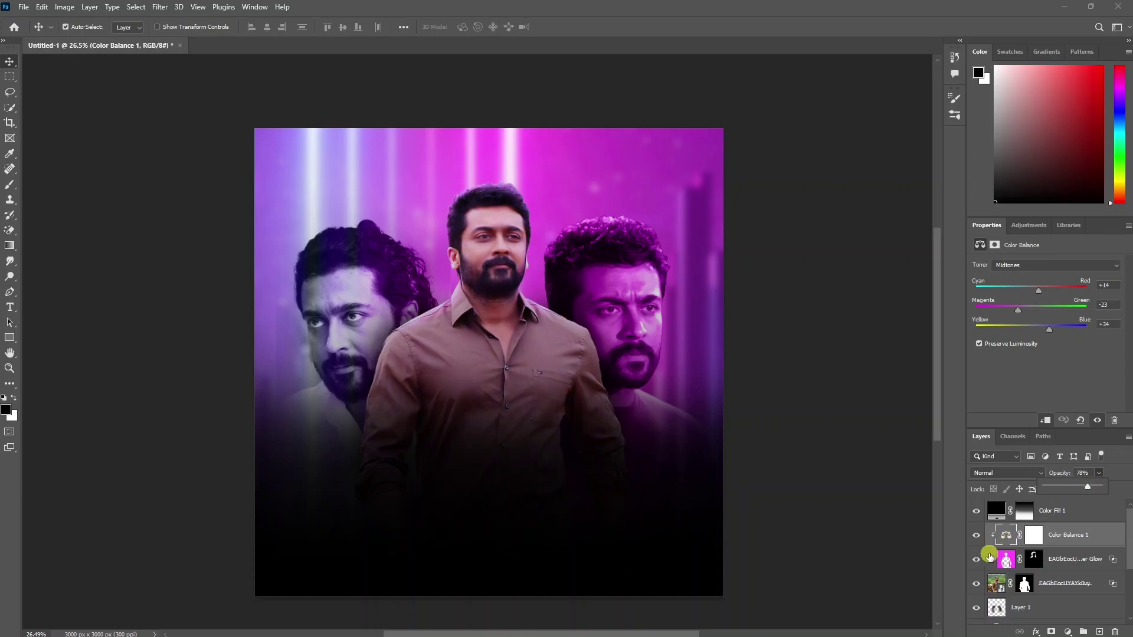
{"action": "left_click", "coordinate": [978, 537]}
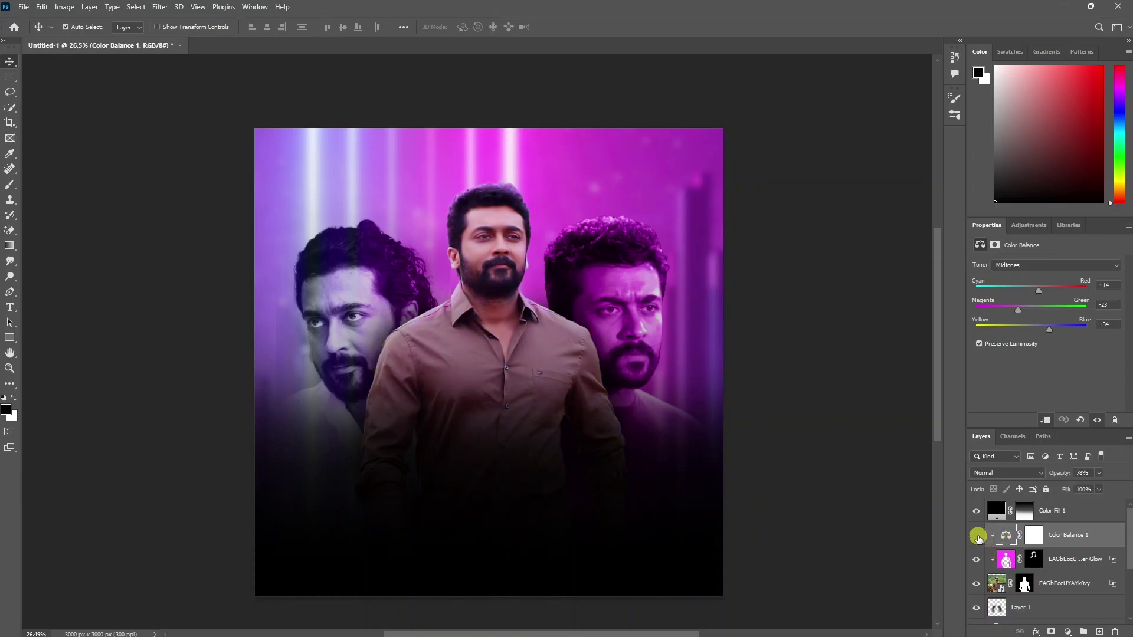
{"action": "left_click", "coordinate": [977, 536]}
- Place the purple sparks image as the uppermost layer, set it to Screen blending and move it over the poster's lower part
{"action": "left_click", "coordinate": [108, 145]}
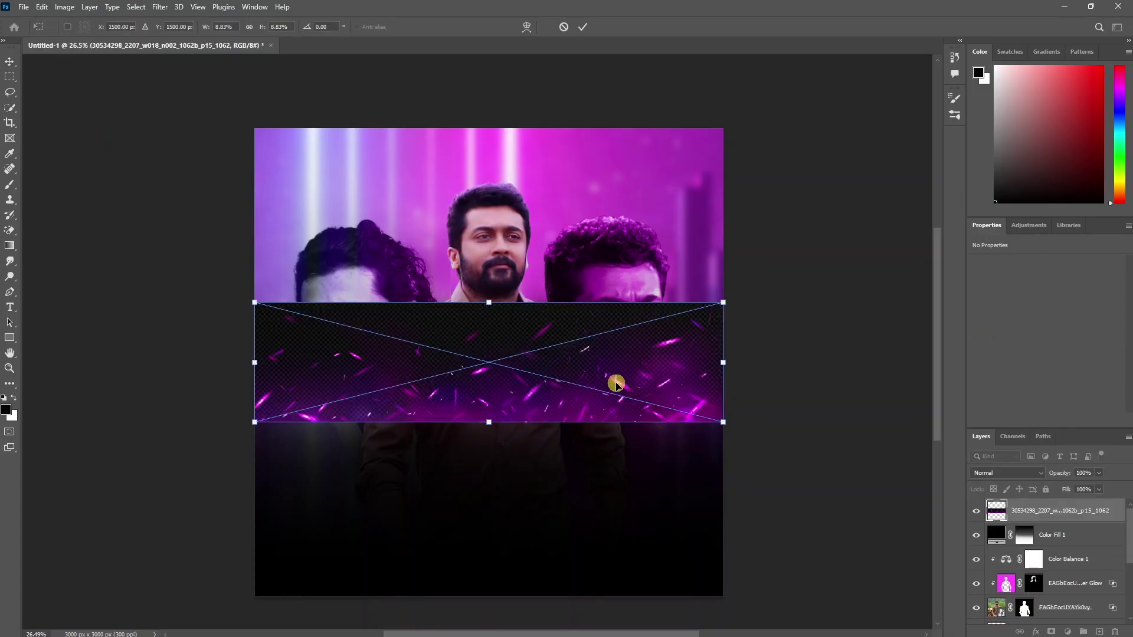
{"action": "key", "text": "Return"}
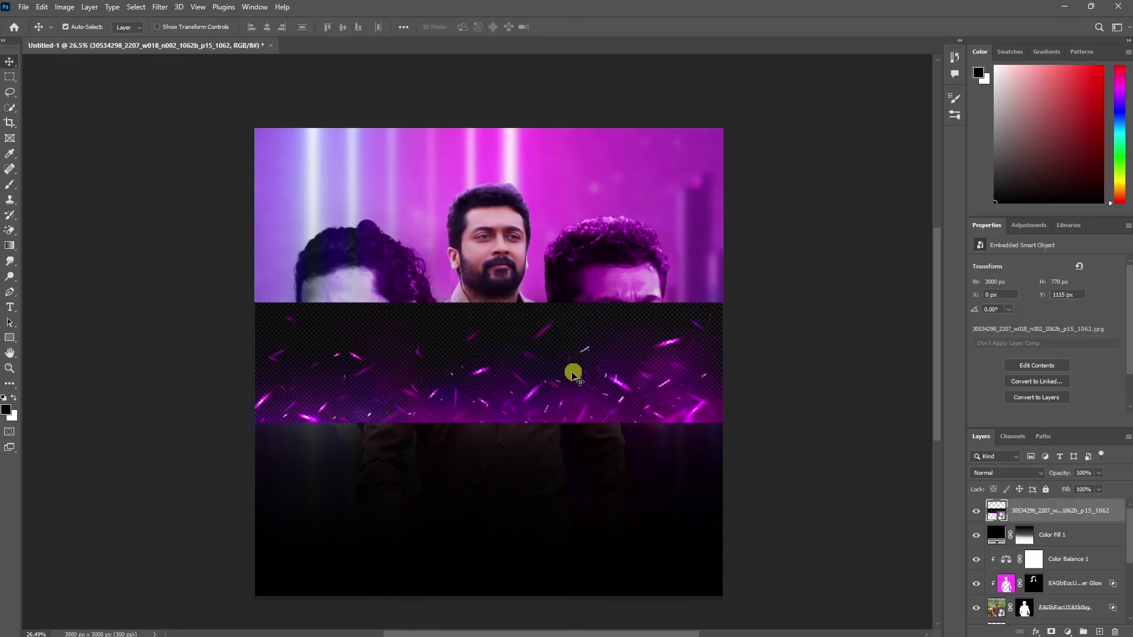
{"action": "left_click_drag", "start_coordinate": [554, 372], "coordinate": [551, 360]}
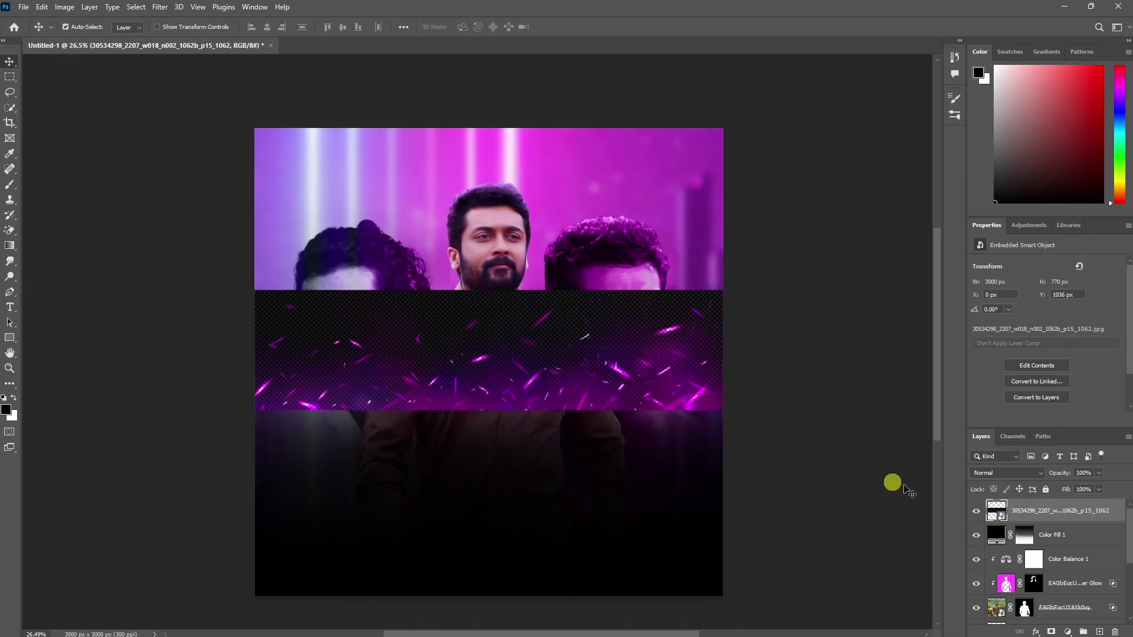
{"action": "left_click", "coordinate": [994, 472]}
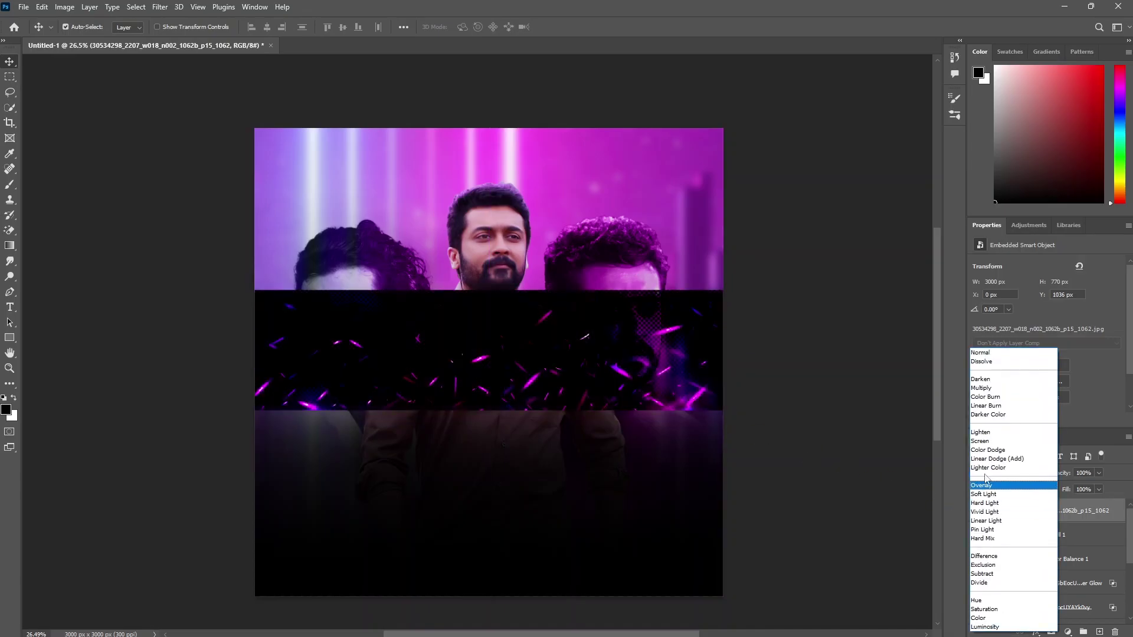
{"action": "left_click", "coordinate": [981, 441]}
{"action": "left_click_drag", "start_coordinate": [501, 373], "coordinate": [482, 468]}
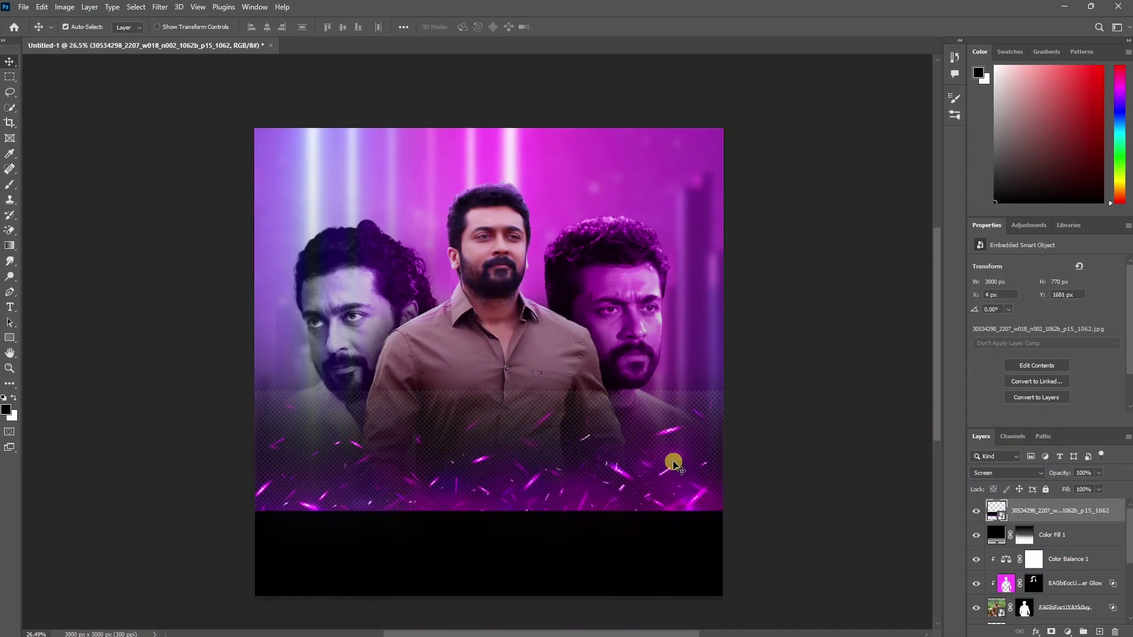
- Apply Levels to the sparks layer with input values 45, 0.26 and 210 to remove its checkered backdrop
{"action": "key", "text": "ctrl+l"}
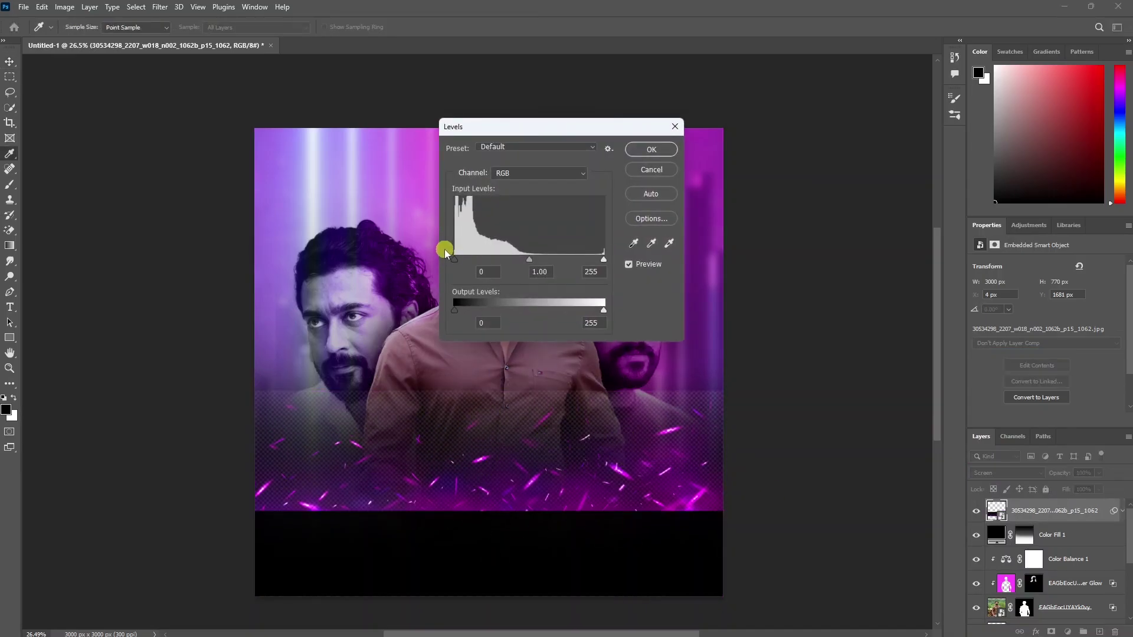
{"action": "mouse_move", "coordinate": [456, 263]}
{"action": "left_mouse_down"}
{"action": "mouse_move", "coordinate": [524, 273]}
{"action": "mouse_move", "coordinate": [472, 264]}
{"action": "left_mouse_up"}
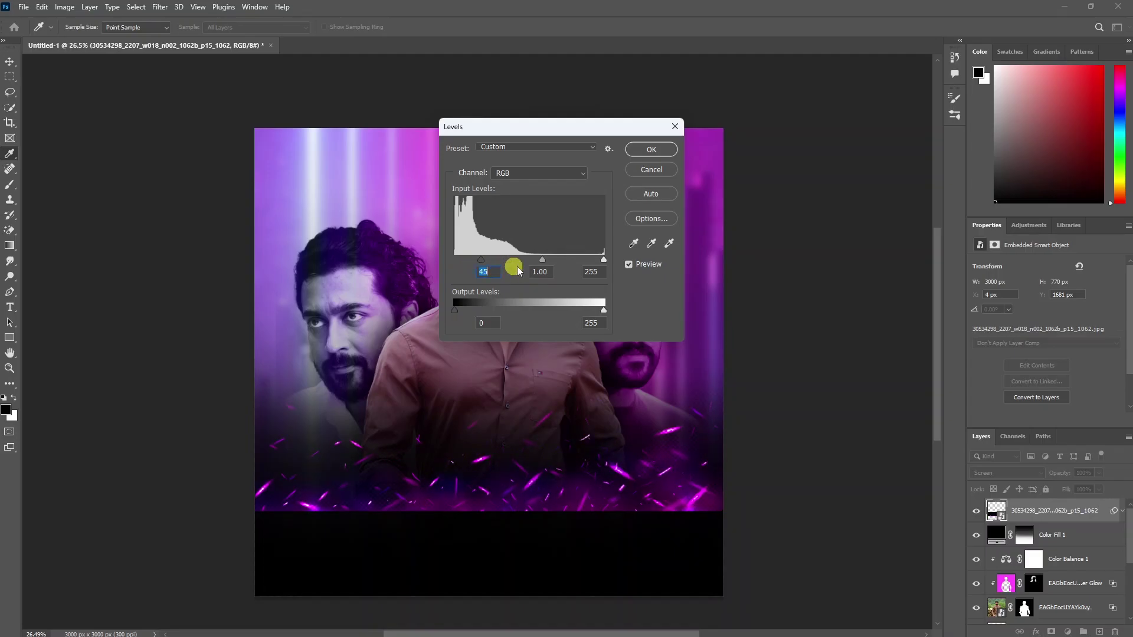
{"action": "mouse_move", "coordinate": [545, 265]}
{"action": "left_mouse_down"}
{"action": "mouse_move", "coordinate": [586, 271]}
{"action": "mouse_move", "coordinate": [561, 259]}
{"action": "left_mouse_up"}
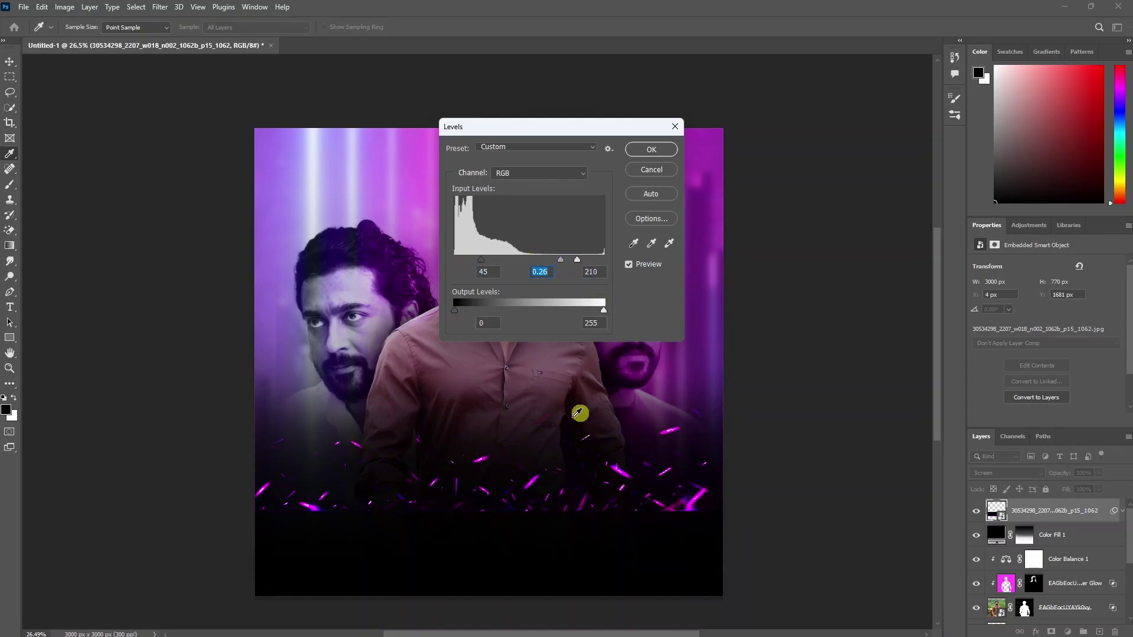
{"action": "left_click", "coordinate": [664, 154]}
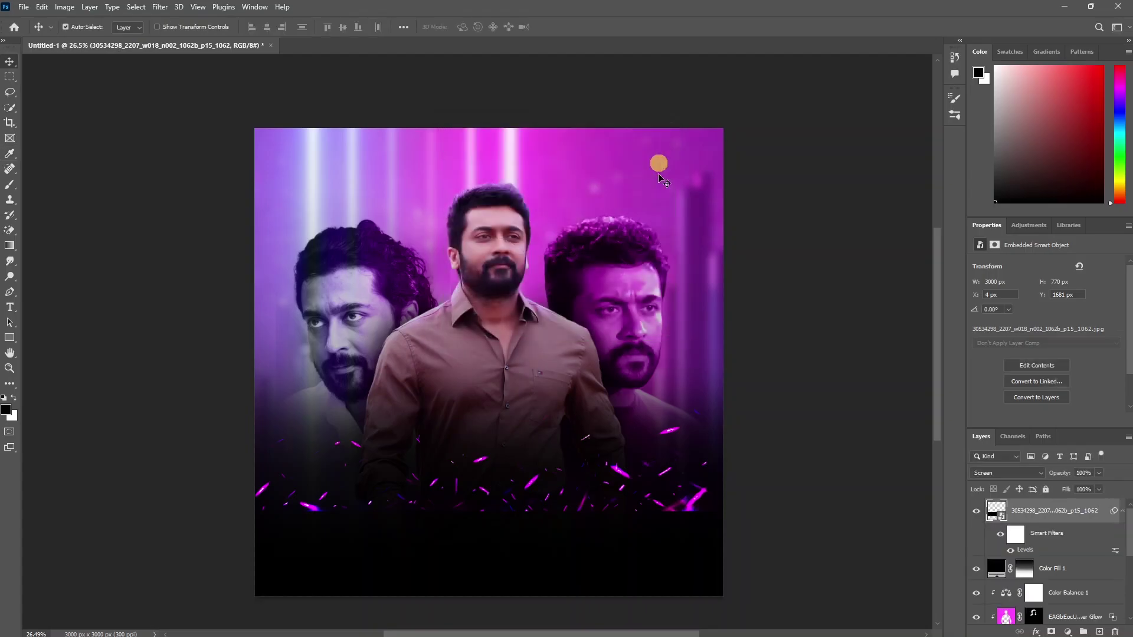
- Add a mask to the sparks layer and fade its hard lower edge with a 400 px black brush at 70% opacity
{"action": "left_click", "coordinate": [1048, 633]}
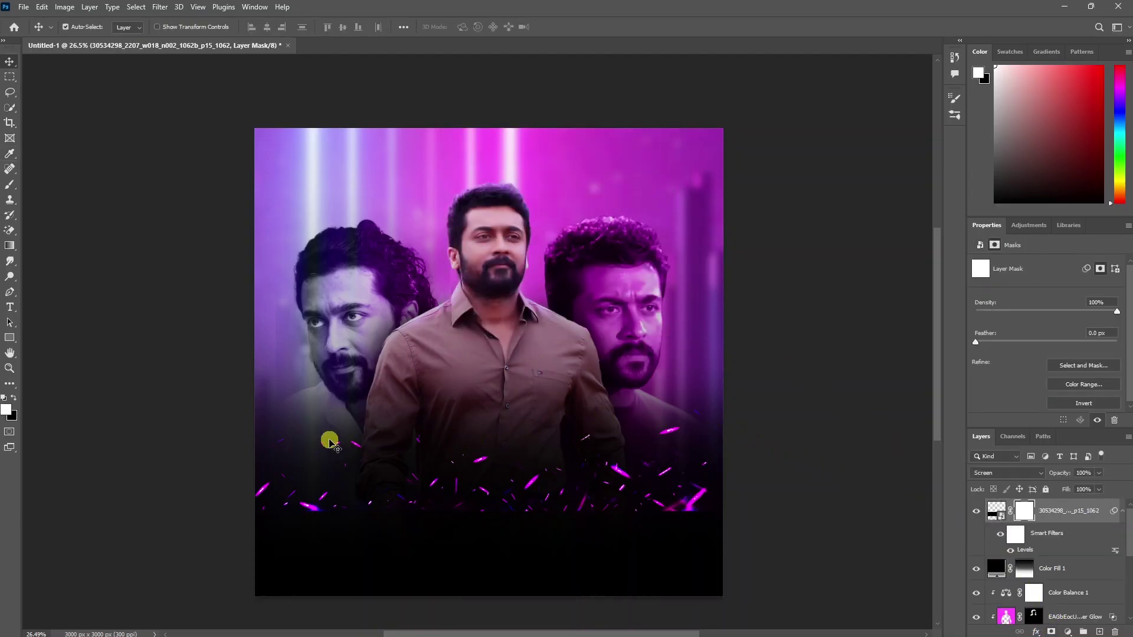
{"action": "key", "text": "b"}
{"action": "left_click", "coordinate": [14, 399]}
{"action": "key", "text": "bracketright"}
{"action": "key", "text": "bracketright"}
{"action": "key", "text": "bracketright"}
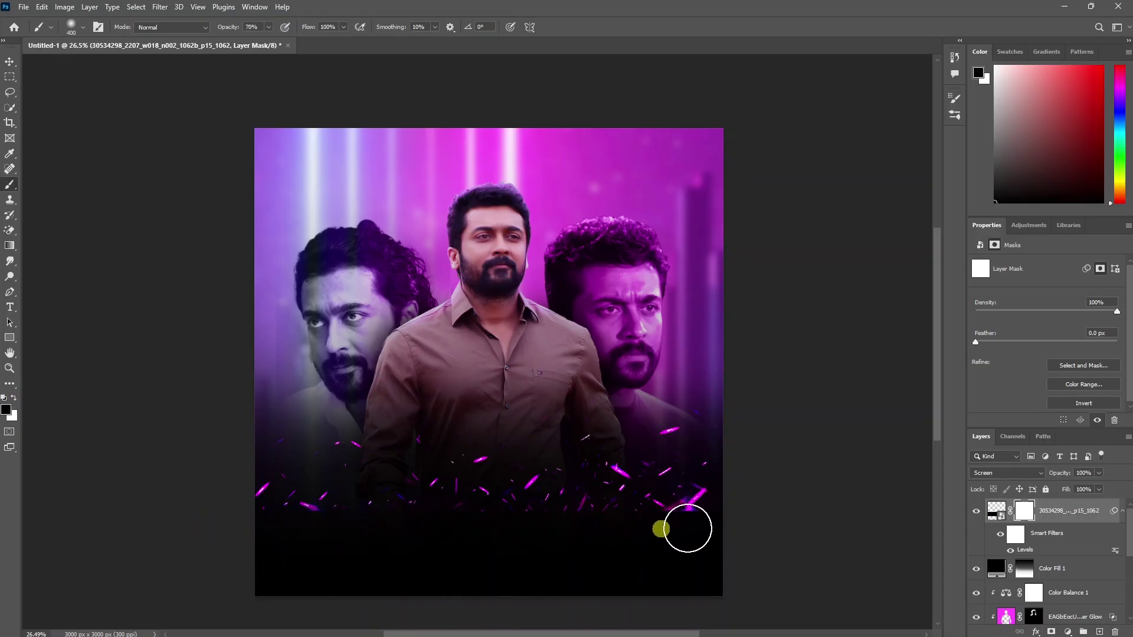
- Move the sparks to the upper part of the poster and restack their layer beneath the central man
{"action": "key", "text": "v"}
{"action": "left_click_drag", "start_coordinate": [448, 487], "coordinate": [462, 211]}
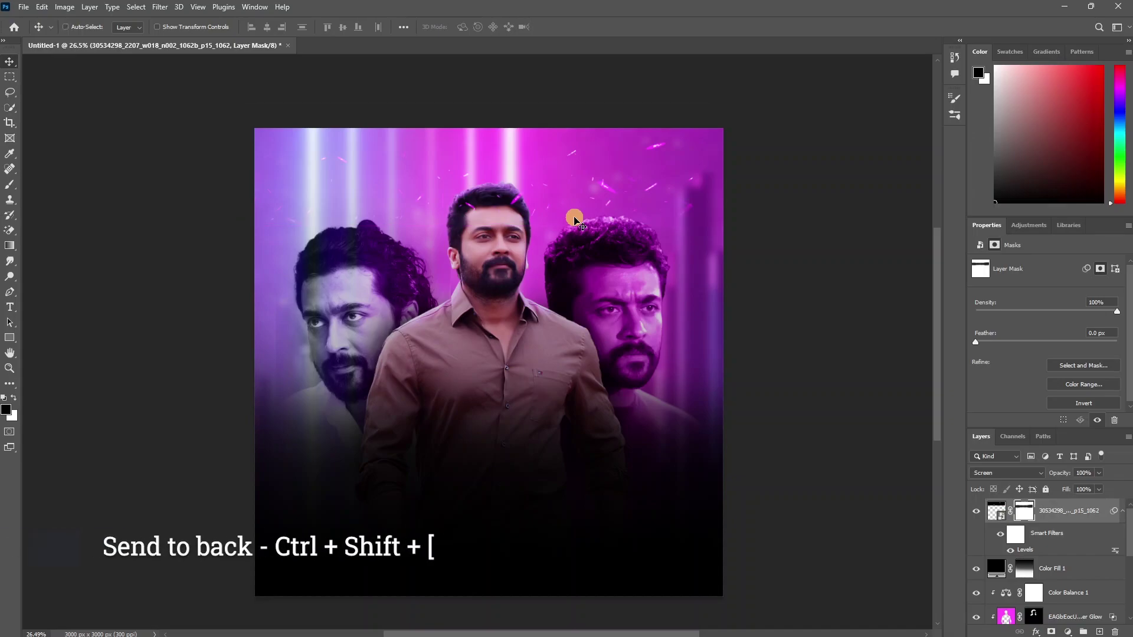
{"action": "key", "text": "ctrl+shift+bracketleft"}
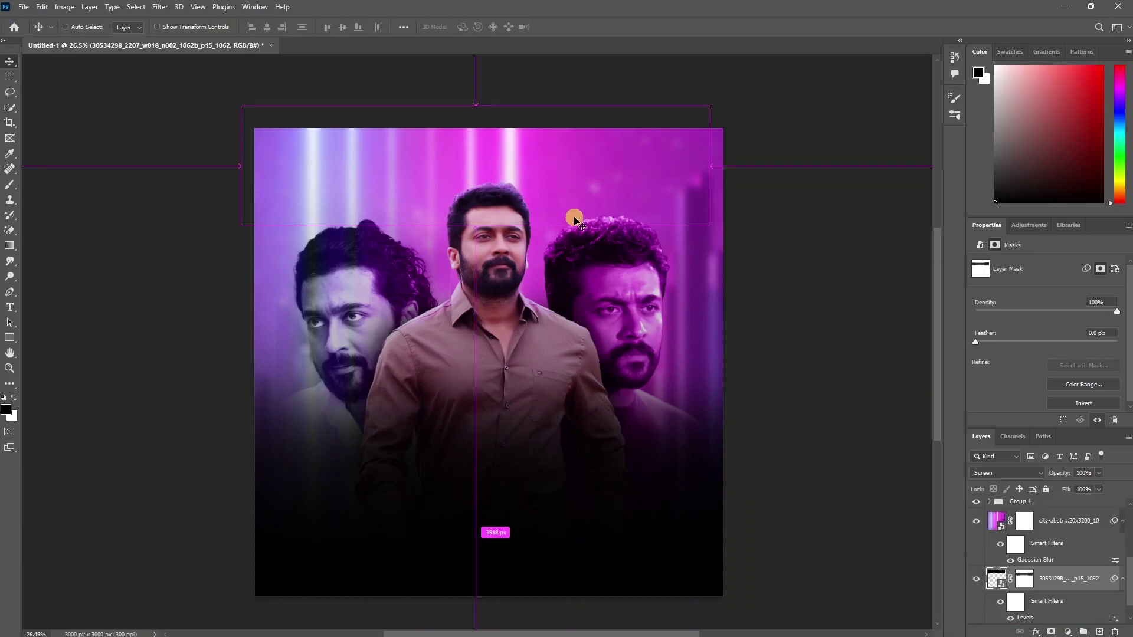
{"action": "key", "text": "ctrl+bracketright"}
{"action": "key", "text": "ctrl+bracketright"}
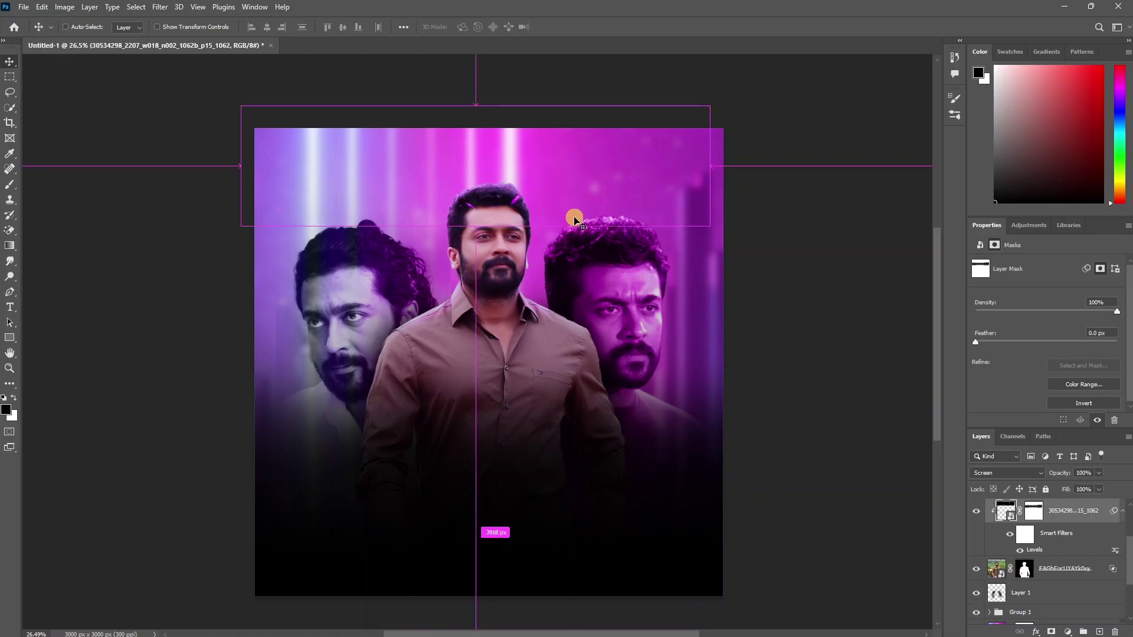
- Duplicate the sparks layer, rotate the copy to about -12.39° and place it across the faces
{"action": "left_click_drag", "start_coordinate": [605, 197], "coordinate": [598, 188], "text": "alt"}
{"action": "key", "text": "ctrl+t"}
{"action": "key", "text": "Return"}
{"action": "left_click_drag", "start_coordinate": [594, 218], "coordinate": [549, 343]}
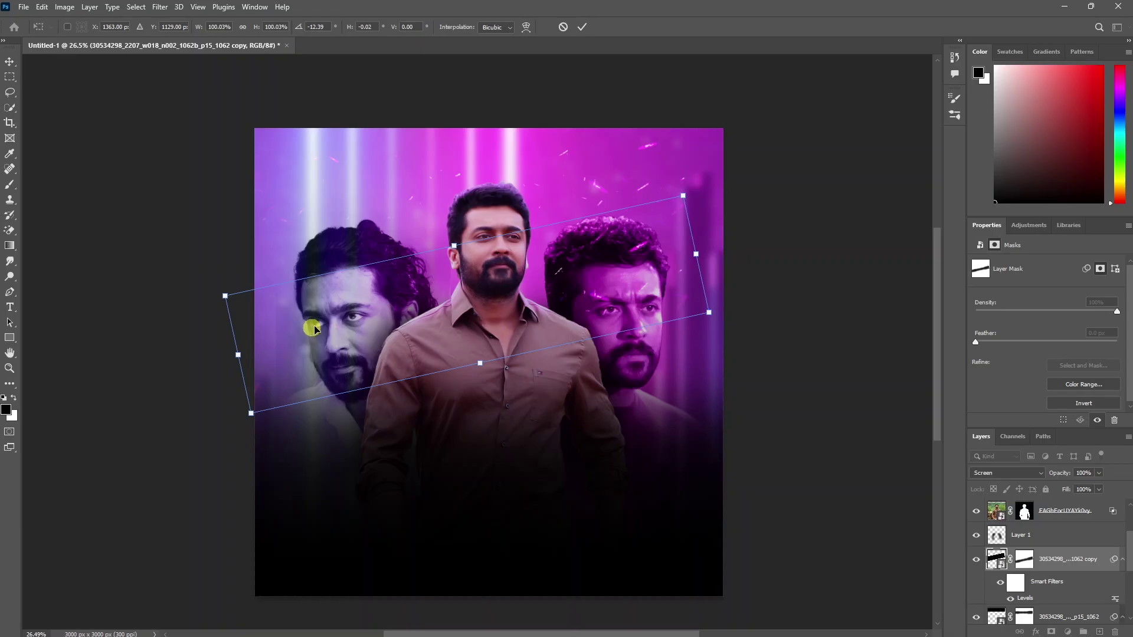
{"action": "key", "text": "Return"}
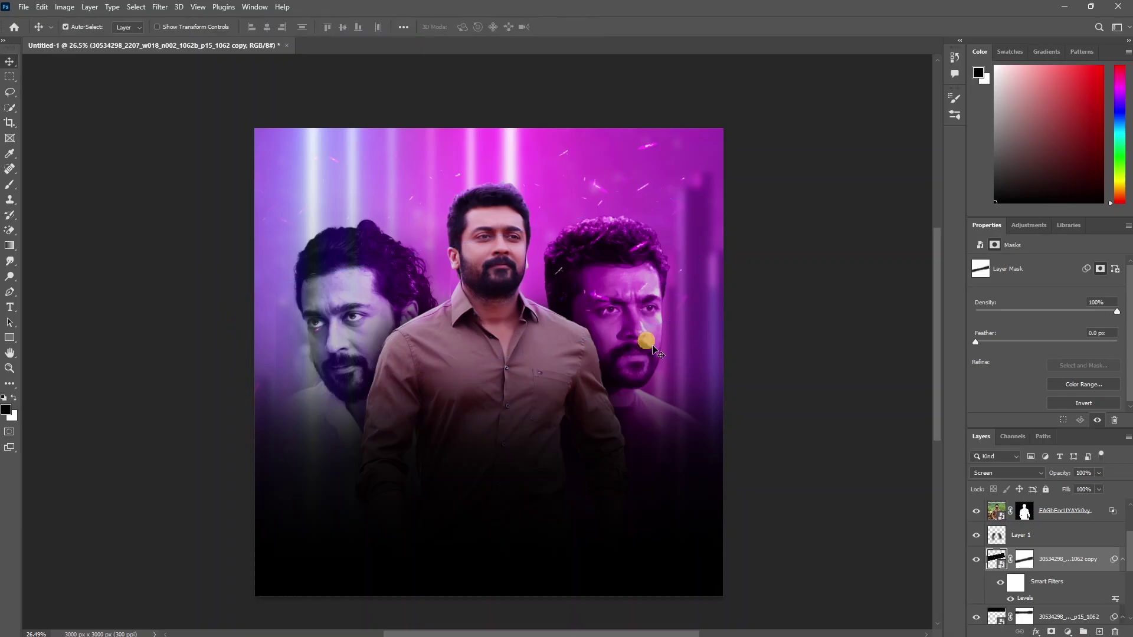
- Duplicate the rotated sparks layer and shift the new copy about 650 px right and 325 px down
{"action": "key", "text": "ctrl+j"}
{"action": "key", "text": "ctrl+t"}
{"action": "left_click_drag", "start_coordinate": [460, 329], "coordinate": [561, 379]}
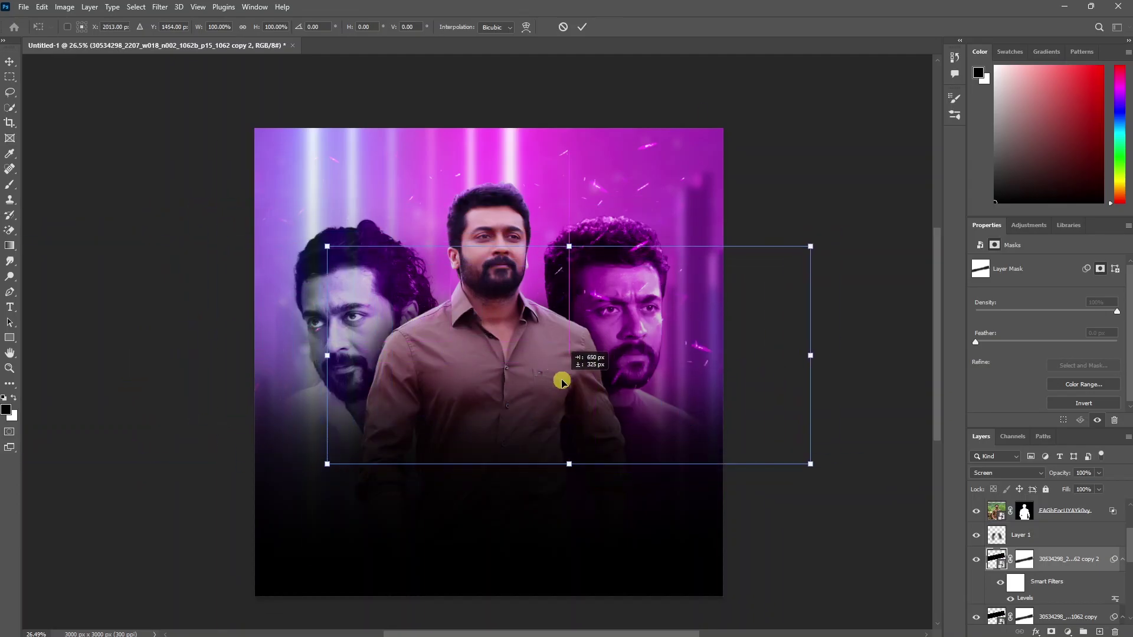
{"action": "key", "text": "Return"}
- Merge the three sparks layers into one and set the merged layer's blending mode to Screen
{"action": "scroll", "coordinate": [1003, 528], "scroll_direction": "down", "scroll_amount": 1}
{"action": "scroll", "coordinate": [1052, 542], "scroll_direction": "down", "scroll_amount": 2}
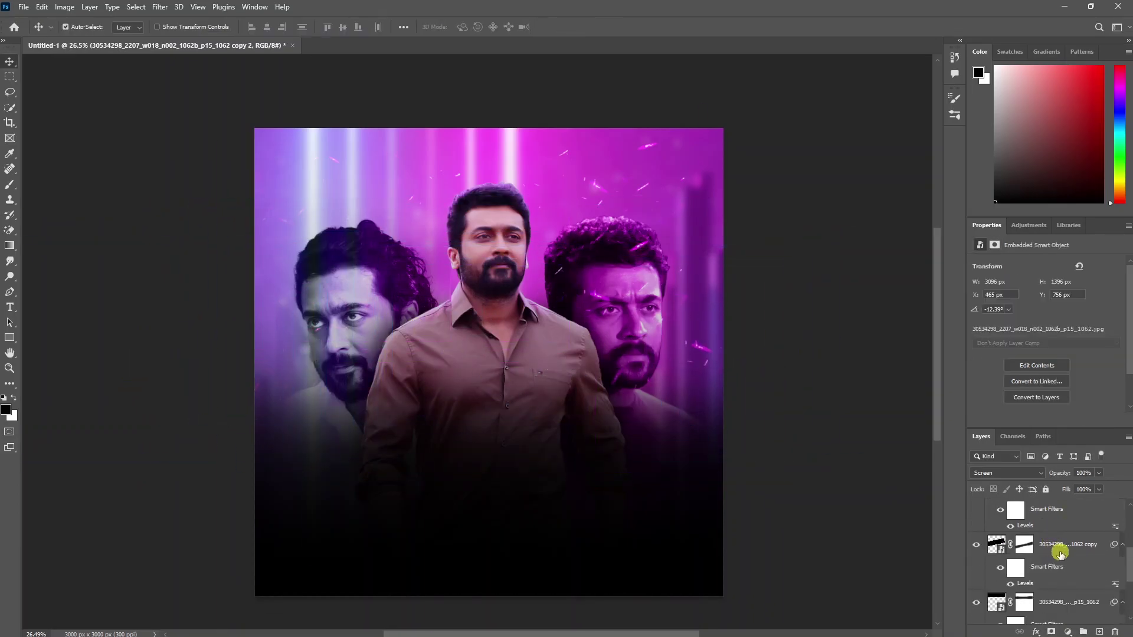
{"action": "left_click", "coordinate": [1059, 603], "text": "shift"}
{"action": "key", "text": "ctrl+e"}
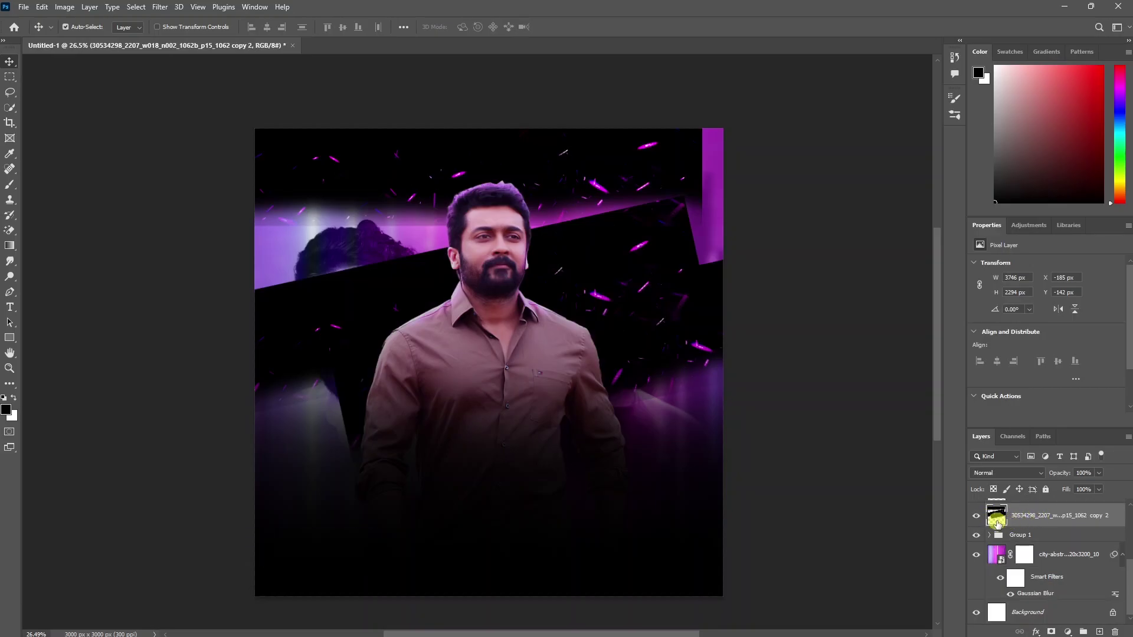
{"action": "left_click", "coordinate": [1006, 473]}
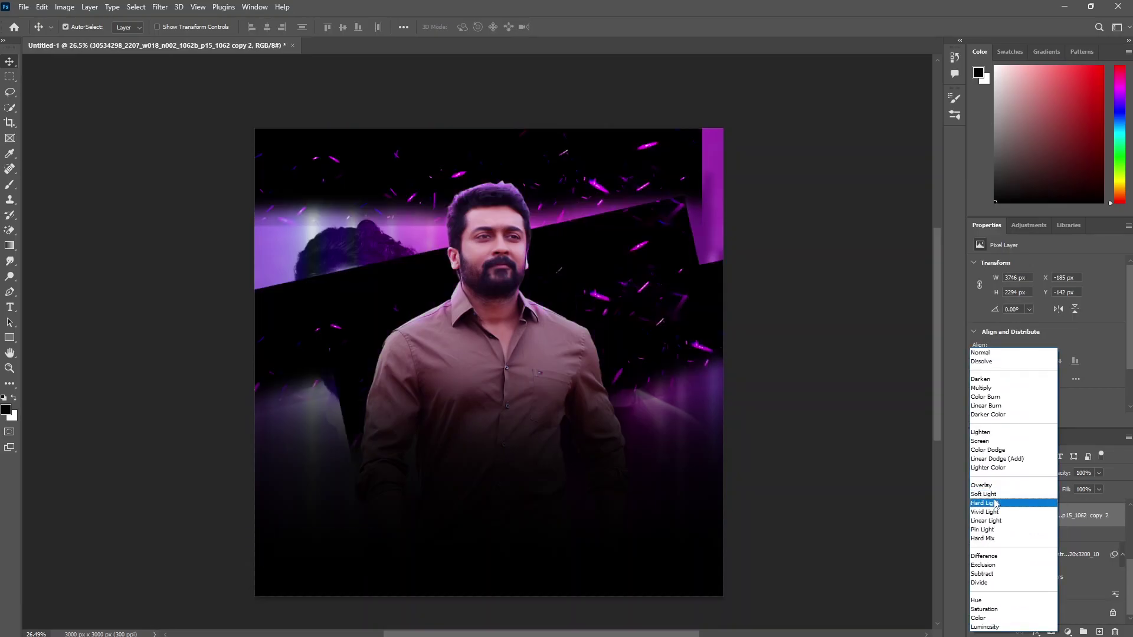
{"action": "left_click", "coordinate": [979, 441]}
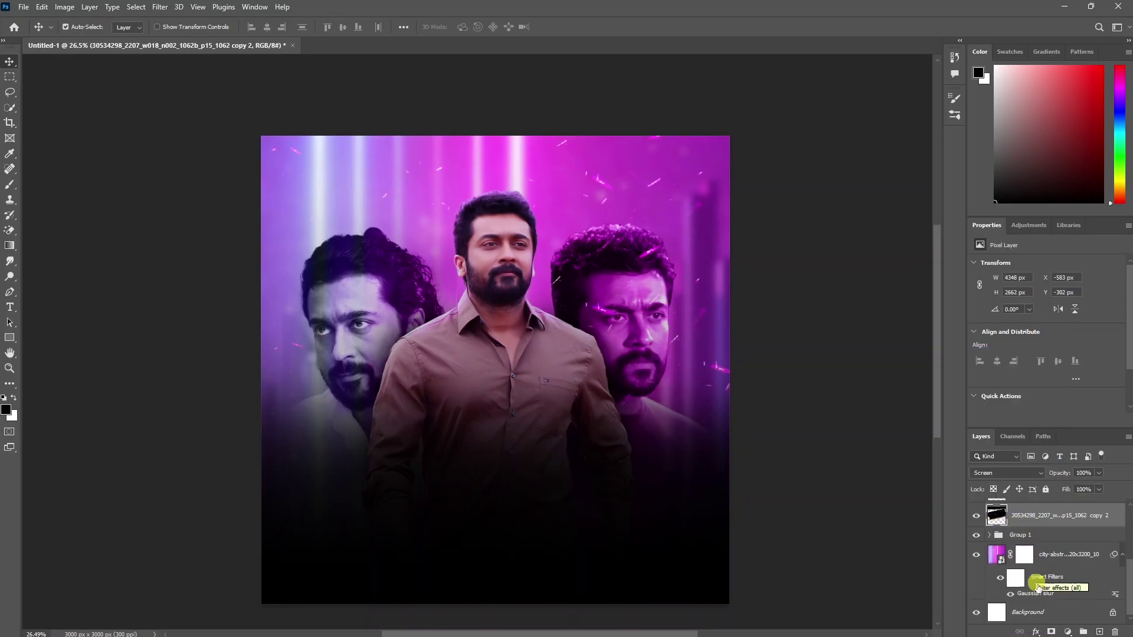
- Add a mask to the merged sparks layer and paint out the sparks over both side portraits with a 400 px black brush
{"action": "left_click", "coordinate": [1054, 631]}
{"action": "key", "text": "b"}
{"action": "left_click_drag", "start_coordinate": [392, 354], "coordinate": [341, 404]}
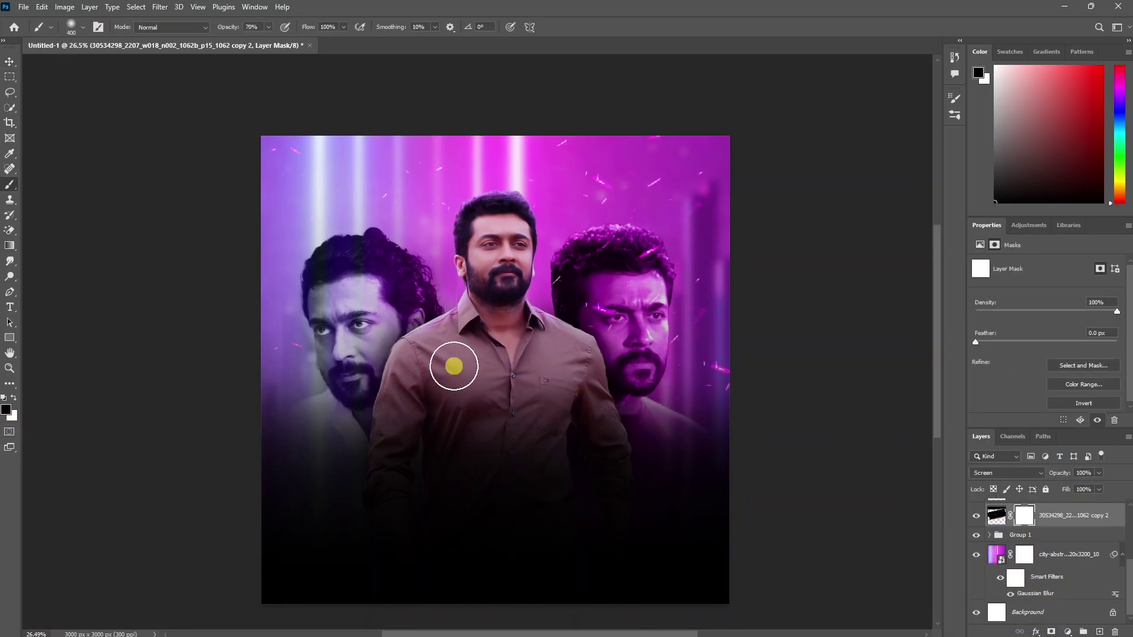
{"action": "left_click_drag", "start_coordinate": [354, 313], "coordinate": [374, 405]}
{"action": "left_click", "coordinate": [269, 27]}
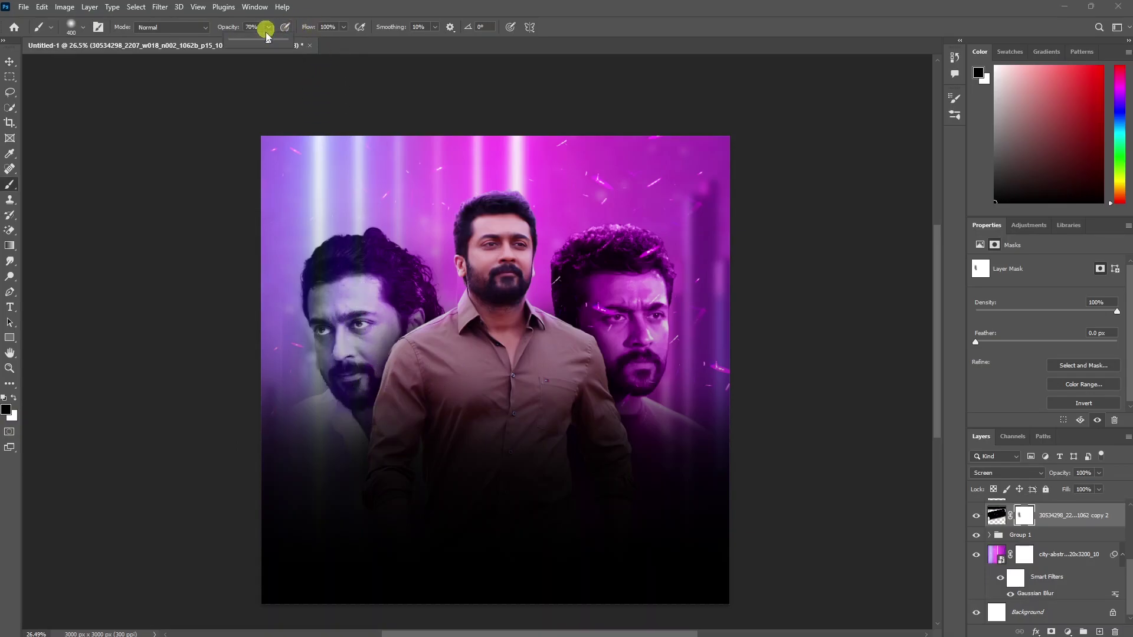
{"action": "mouse_move", "coordinate": [576, 291]}
{"action": "left_mouse_down"}
{"action": "mouse_move", "coordinate": [575, 320]}
{"action": "mouse_move", "coordinate": [648, 278]}
{"action": "mouse_move", "coordinate": [629, 383]}
{"action": "mouse_move", "coordinate": [654, 352]}
{"action": "mouse_move", "coordinate": [580, 328]}
{"action": "mouse_move", "coordinate": [630, 437]}
{"action": "mouse_move", "coordinate": [438, 453]}
{"action": "mouse_move", "coordinate": [353, 370]}
{"action": "left_mouse_up"}
{"action": "key", "text": "v"}
- Place the smoke image 003.jpg above the Color Fill 1 layer, covering the poster's lower area, and set it to Screen blending
{"action": "scroll", "coordinate": [1050, 512], "scroll_direction": "up", "scroll_amount": 5}
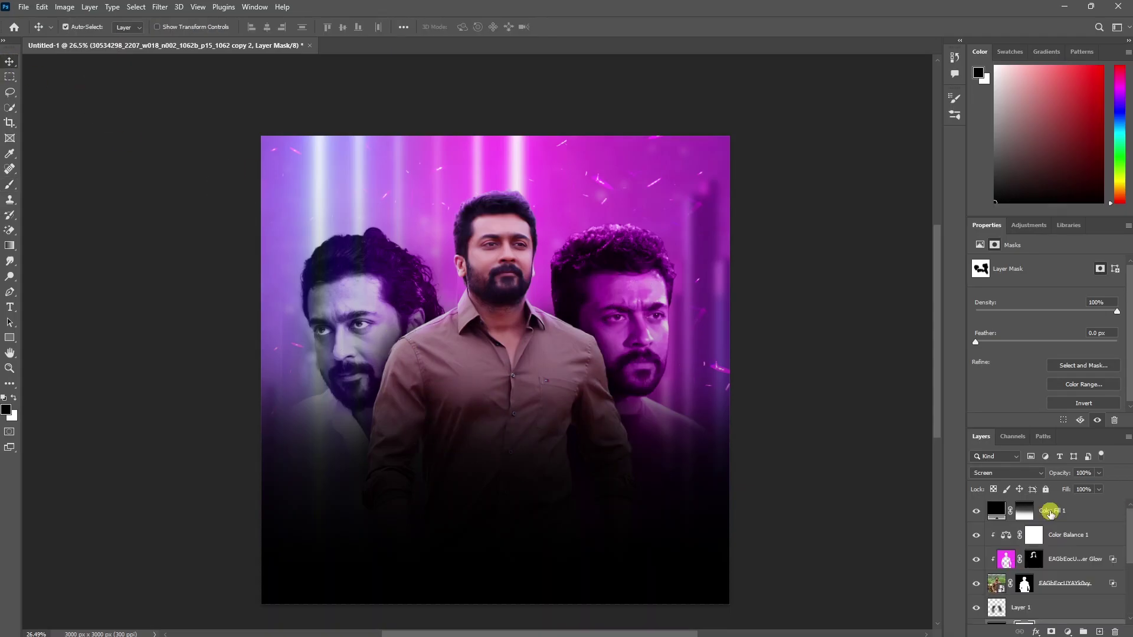
{"action": "left_click", "coordinate": [1054, 516]}
{"action": "left_click_drag", "start_coordinate": [501, 555], "coordinate": [513, 483]}
{"action": "left_click_drag", "start_coordinate": [494, 277], "coordinate": [506, 160]}
{"action": "key", "text": "Return"}
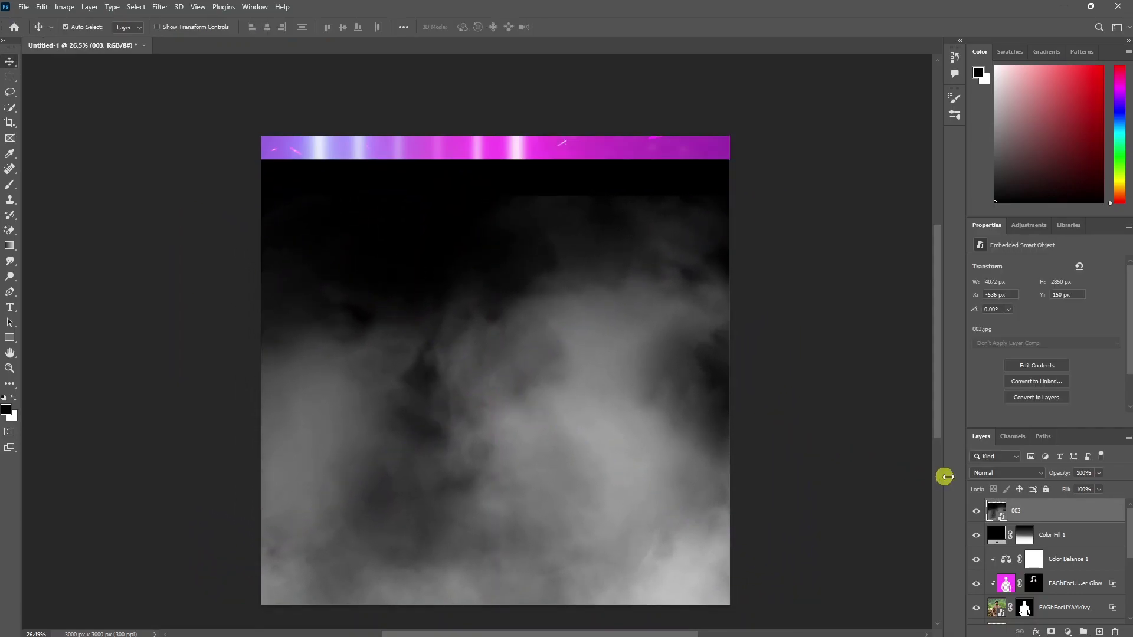
{"action": "left_click", "coordinate": [994, 473]}
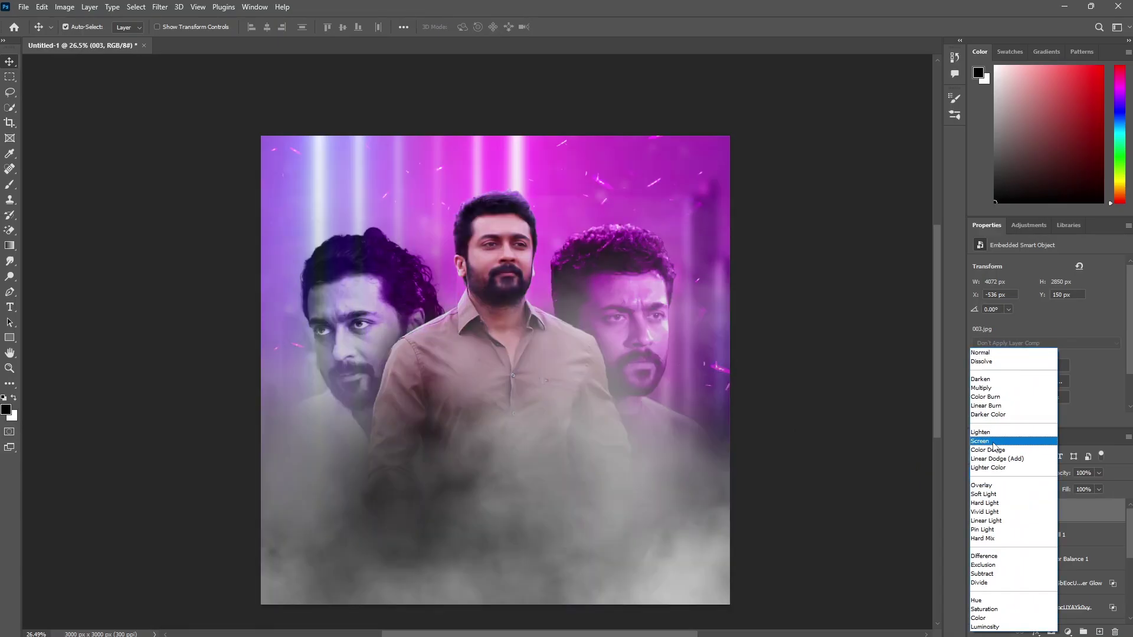
{"action": "left_click", "coordinate": [993, 443]}
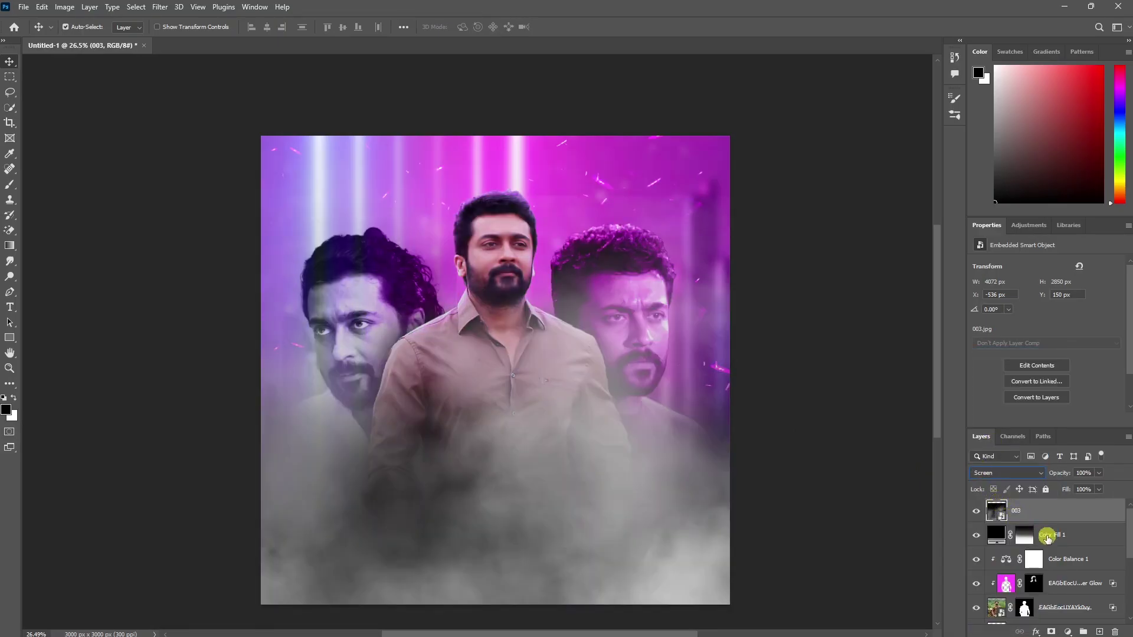
- Add a Color Balance adjustment clipped to the smoke layer and set its midtones Magenta–Green value to -100
{"action": "left_click", "coordinate": [1061, 630]}
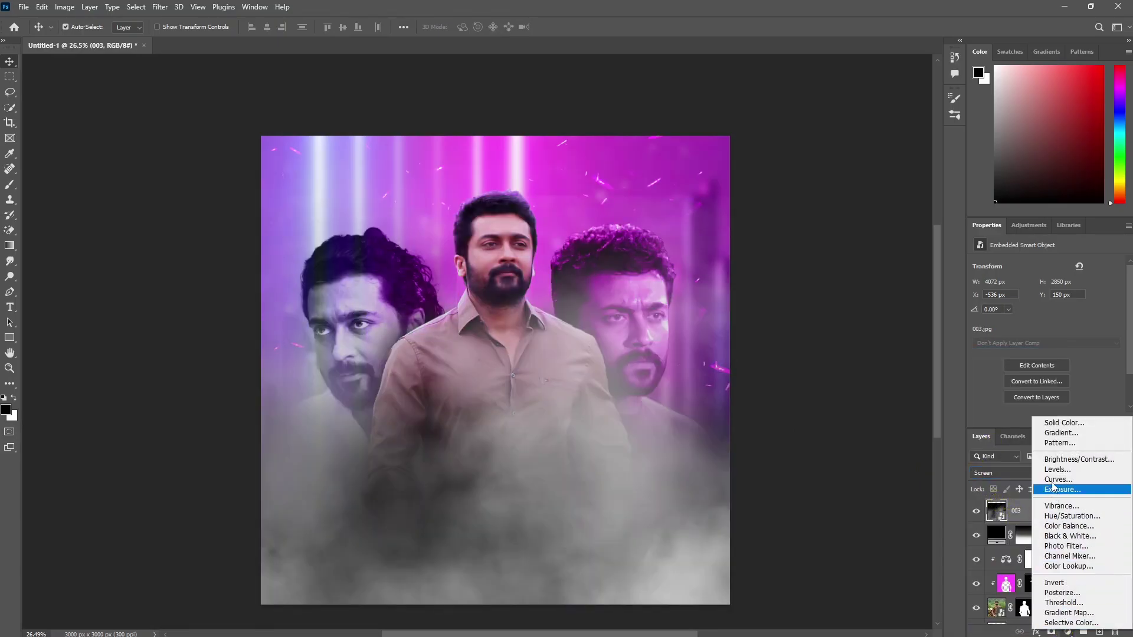
{"action": "left_click", "coordinate": [1056, 526]}
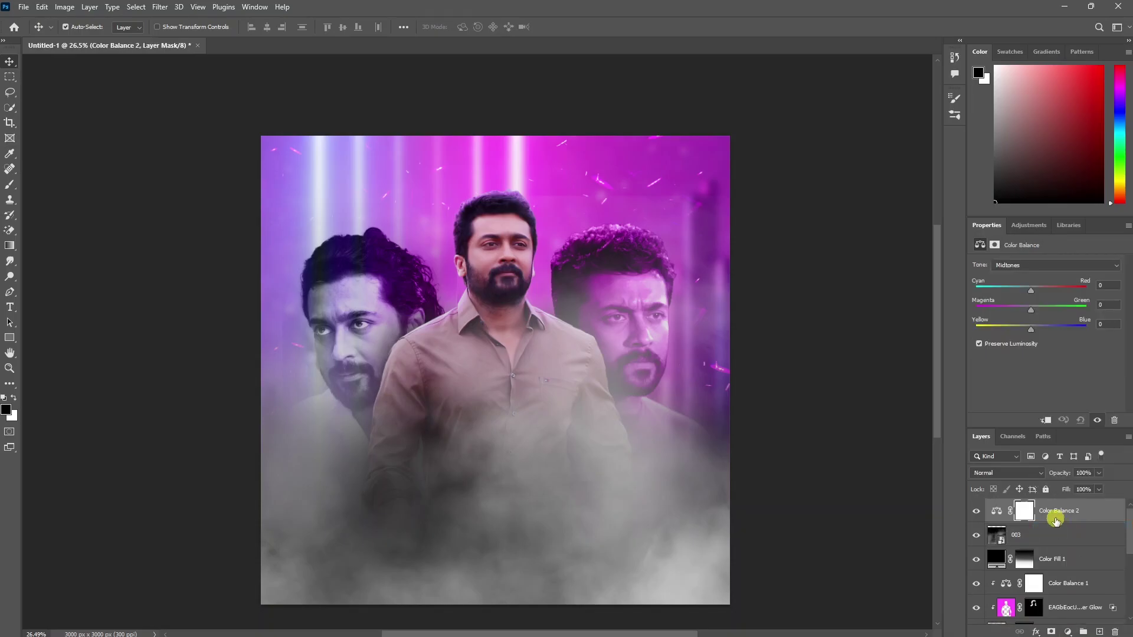
{"action": "right_click", "coordinate": [1055, 515]}
{"action": "left_click", "coordinate": [1010, 242]}
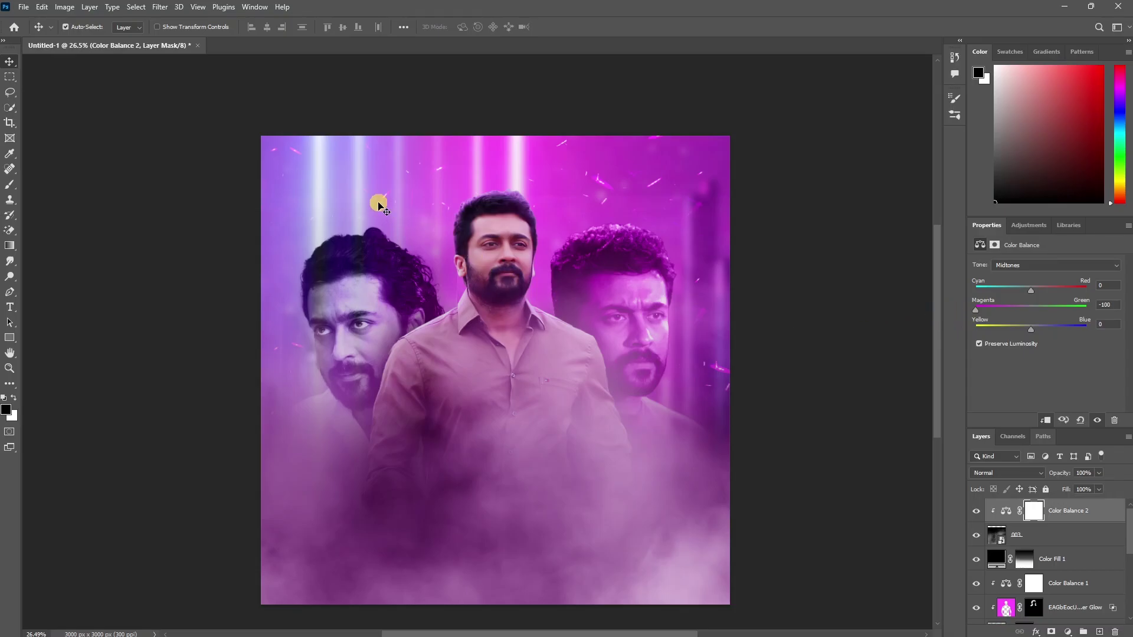
- Add a mask to the 003 smoke layer and paint out the smoke along the poster's bottom with a 1200 px black brush at 35% opacity
{"action": "left_click", "coordinate": [203, 237]}
{"action": "scroll", "coordinate": [204, 237], "scroll_direction": "down", "scroll_amount": 2}
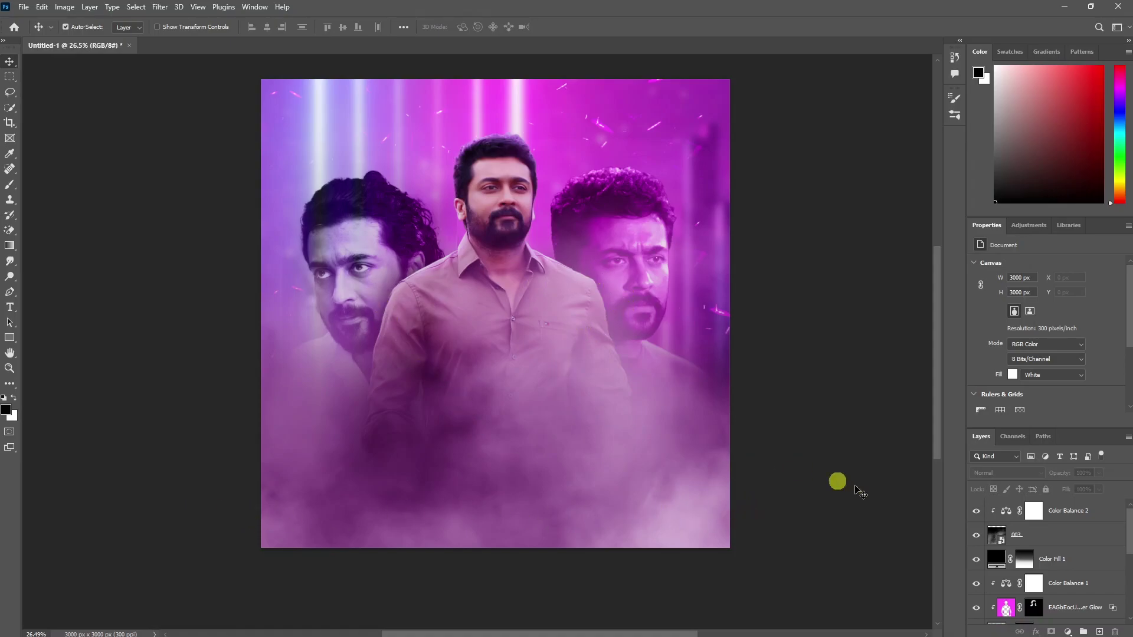
{"action": "left_click", "coordinate": [1029, 541]}
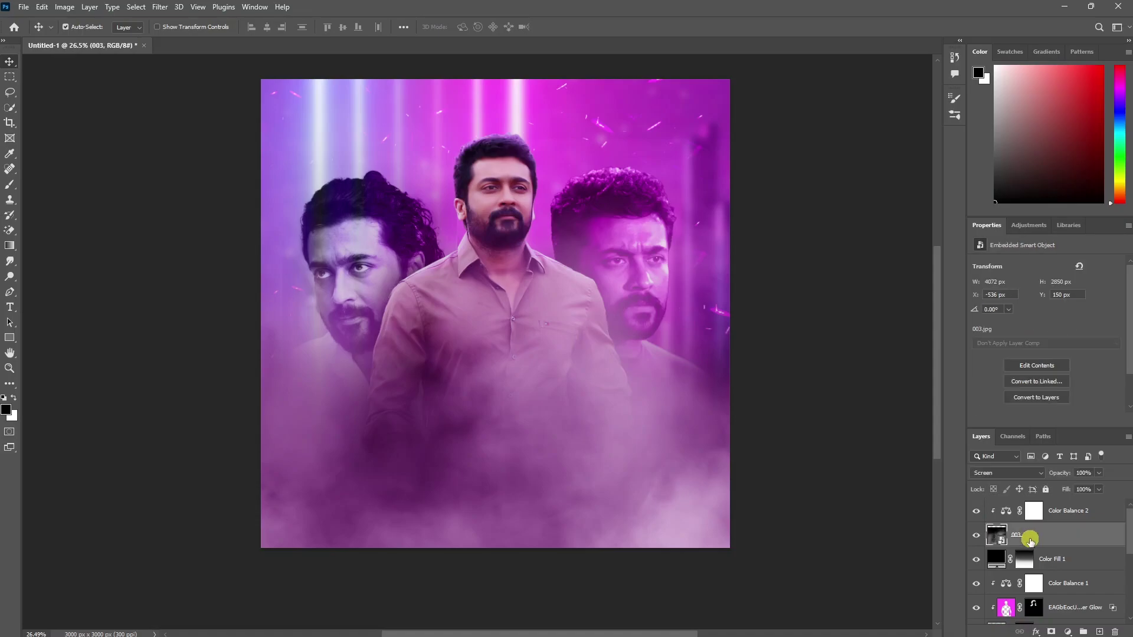
{"action": "left_click", "coordinate": [1051, 632]}
{"action": "key", "text": "b"}
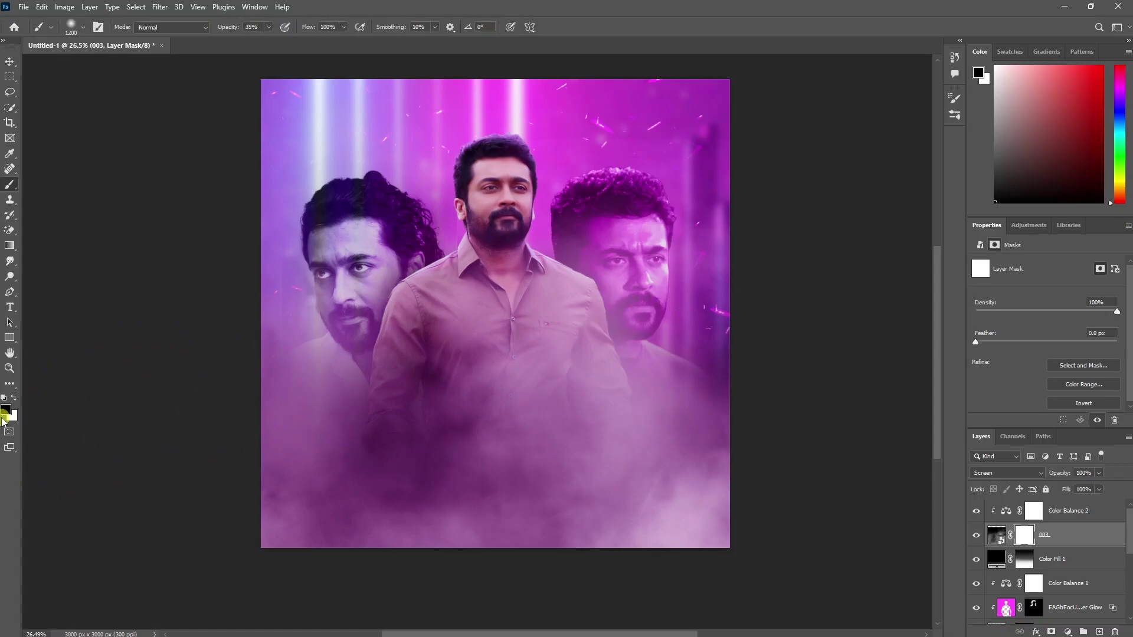
{"action": "left_click_drag", "start_coordinate": [212, 534], "coordinate": [766, 549]}
{"action": "left_click_drag", "start_coordinate": [80, 536], "coordinate": [822, 538]}
{"action": "mouse_move", "coordinate": [739, 542]}
{"action": "left_mouse_down"}
{"action": "mouse_move", "coordinate": [797, 542]}
{"action": "mouse_move", "coordinate": [611, 565]}
{"action": "mouse_move", "coordinate": [482, 548]}
{"action": "mouse_move", "coordinate": [517, 484]}
{"action": "left_mouse_up"}
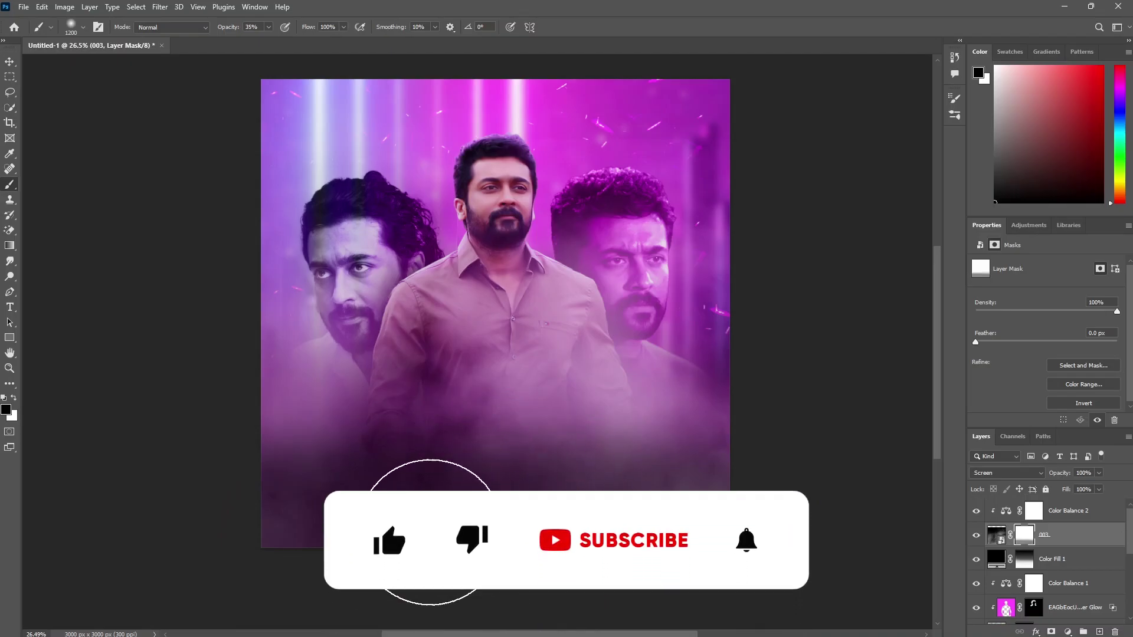
- Lower the brush opacity to 6% and faintly paint out the smoke over both side portraits on the smoke layer's mask
{"action": "mouse_move", "coordinate": [663, 286]}
{"action": "left_mouse_down"}
{"action": "mouse_move", "coordinate": [710, 245]}
{"action": "mouse_move", "coordinate": [576, 198]}
{"action": "left_mouse_up"}
{"action": "left_click", "coordinate": [269, 26]}
{"action": "left_click_drag", "start_coordinate": [266, 40], "coordinate": [251, 40]}
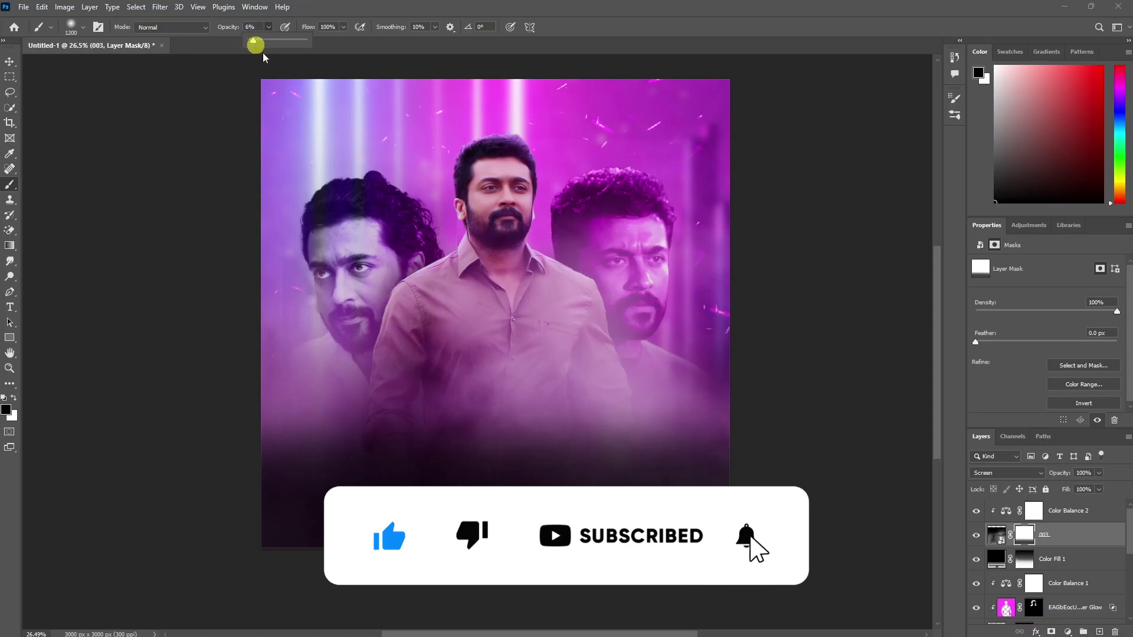
{"action": "mouse_move", "coordinate": [619, 283]}
{"action": "left_mouse_down"}
{"action": "mouse_move", "coordinate": [661, 321]}
{"action": "mouse_move", "coordinate": [638, 276]}
{"action": "left_mouse_up"}
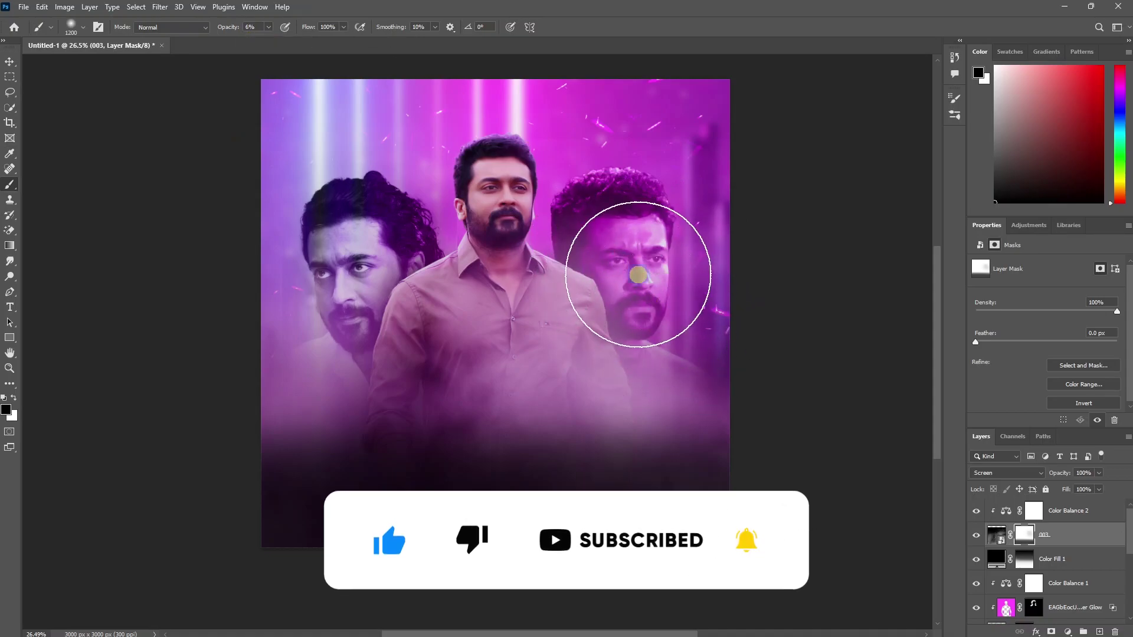
{"action": "left_click_drag", "start_coordinate": [338, 267], "coordinate": [282, 349]}
- Mask out the smoke over the central man's shirt at 24% brush opacity and lower the smoke layer's opacity
{"action": "left_click", "coordinate": [267, 27]}
{"action": "left_click_drag", "start_coordinate": [274, 41], "coordinate": [280, 42]}
{"action": "mouse_move", "coordinate": [465, 321]}
{"action": "left_mouse_down"}
{"action": "mouse_move", "coordinate": [498, 403]}
{"action": "mouse_move", "coordinate": [513, 343]}
{"action": "mouse_move", "coordinate": [528, 407]}
{"action": "mouse_move", "coordinate": [529, 350]}
{"action": "mouse_move", "coordinate": [476, 353]}
{"action": "mouse_move", "coordinate": [486, 368]}
{"action": "mouse_move", "coordinate": [785, 382]}
{"action": "mouse_move", "coordinate": [859, 496]}
{"action": "left_mouse_up"}
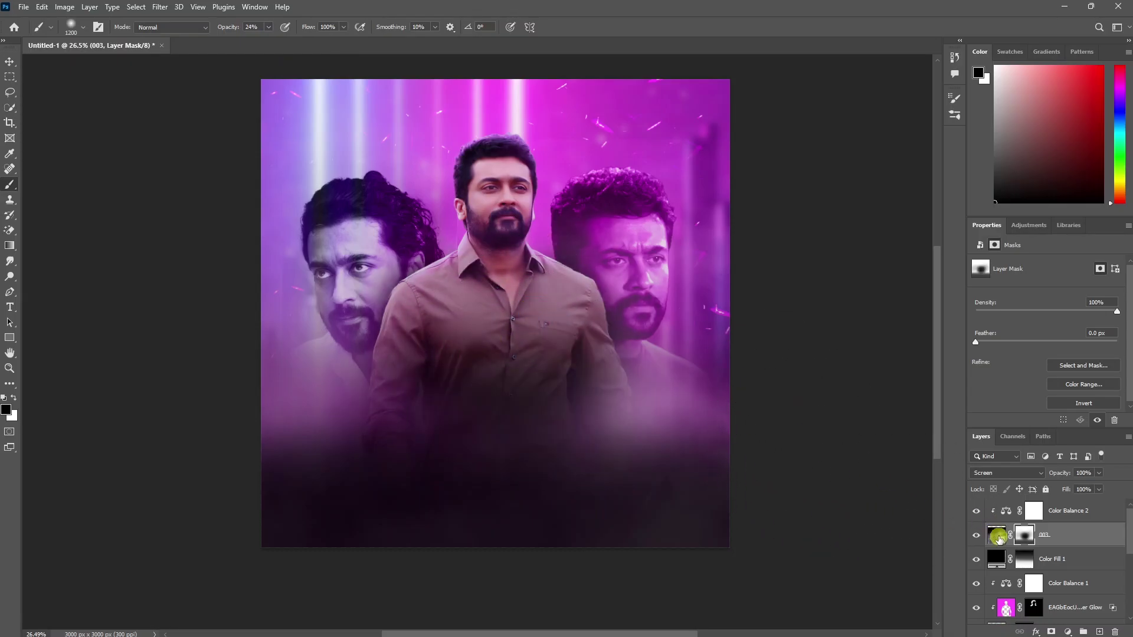
{"action": "left_click", "coordinate": [997, 538]}
{"action": "left_click", "coordinate": [1098, 473]}
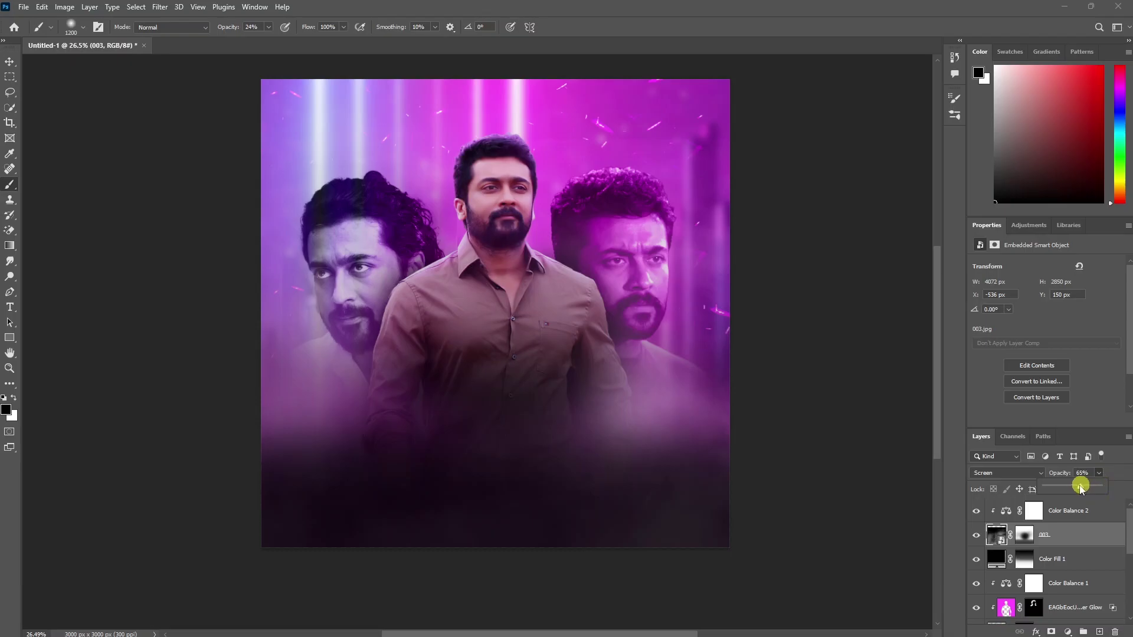
{"action": "left_click_drag", "start_coordinate": [1082, 487], "coordinate": [1077, 487]}
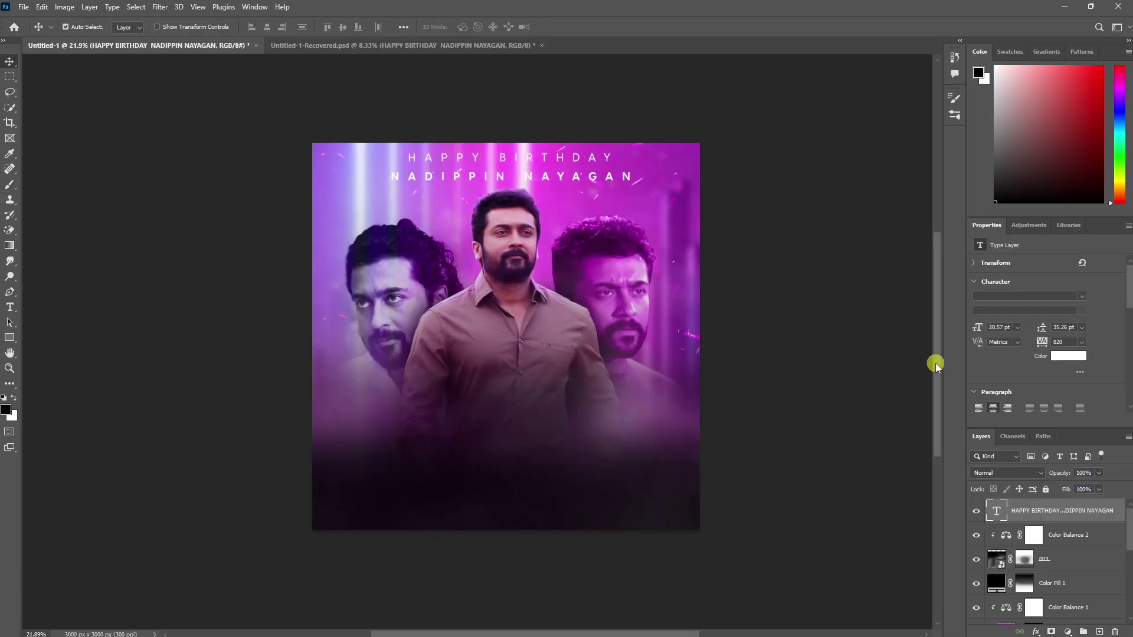
- Add a new layer above Color Balance 2, paint black across the poster's top with a larger brush, and adjust the layer's fill
{"action": "left_click", "coordinate": [1073, 537]}
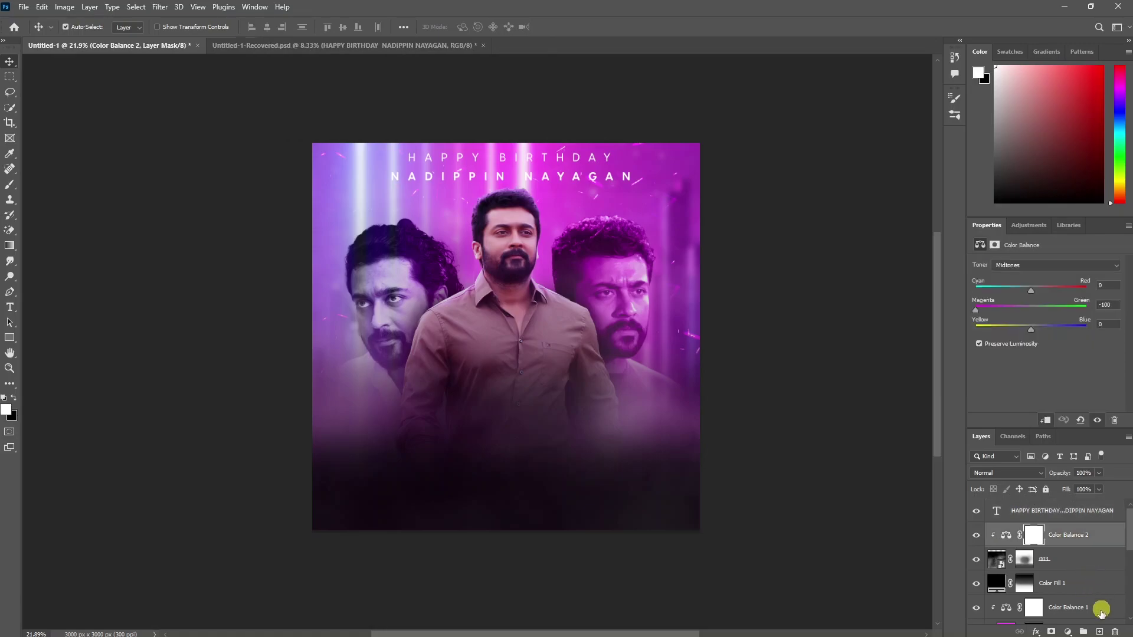
{"action": "left_click", "coordinate": [1098, 631]}
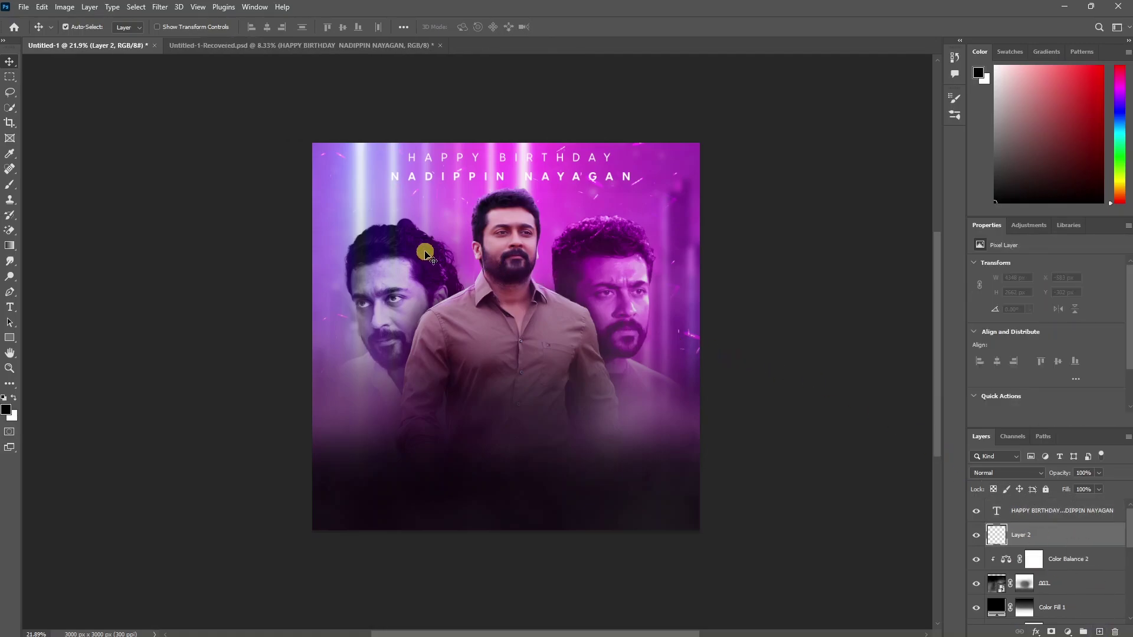
{"action": "key", "text": "b"}
{"action": "key", "text": "bracketright"}
{"action": "mouse_move", "coordinate": [308, 165]}
{"action": "left_mouse_down"}
{"action": "mouse_move", "coordinate": [690, 190]}
{"action": "mouse_move", "coordinate": [588, 162]}
{"action": "mouse_move", "coordinate": [283, 122]}
{"action": "mouse_move", "coordinate": [761, 167]}
{"action": "left_mouse_up"}
{"action": "left_click", "coordinate": [1099, 489]}
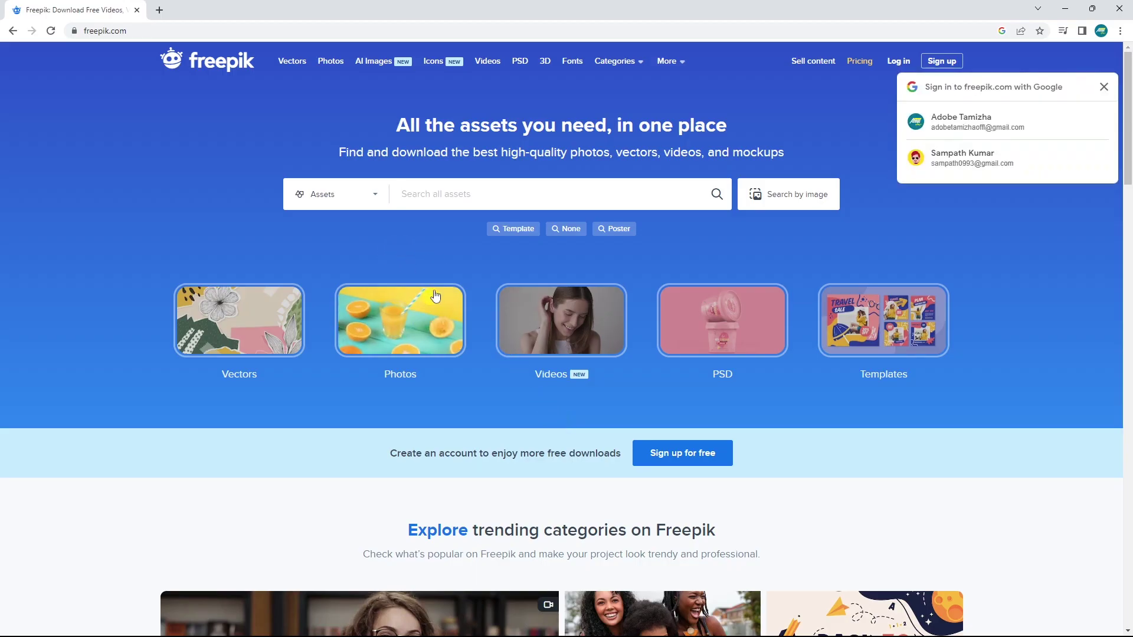
- Switch to Freepik in the browser, search for "title psd" and browse the editable text effects
{"action": "left_click", "coordinate": [435, 201]}
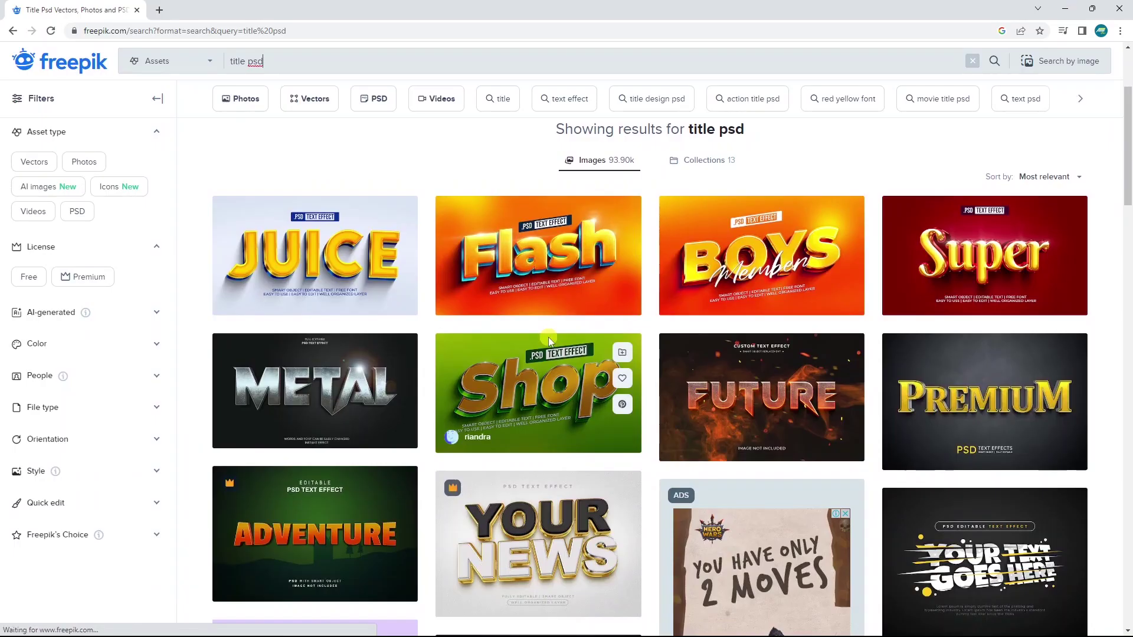
{"action": "scroll", "coordinate": [416, 512], "scroll_direction": "down", "scroll_amount": 3}
{"action": "scroll", "coordinate": [503, 455], "scroll_direction": "down", "scroll_amount": 3}
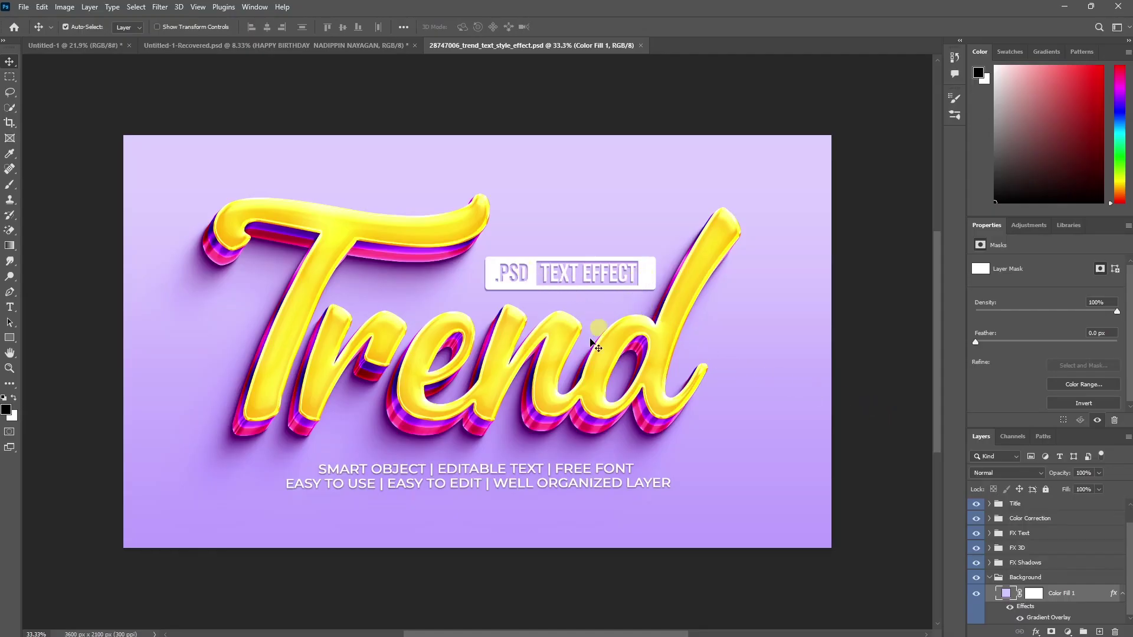
- In 28747006_trend_text_style_effect.psd, hide the Title group and the Background group's Color Fill 1 layer to leave only the lettering
{"action": "scroll", "coordinate": [1027, 539], "scroll_direction": "up", "scroll_amount": 1}
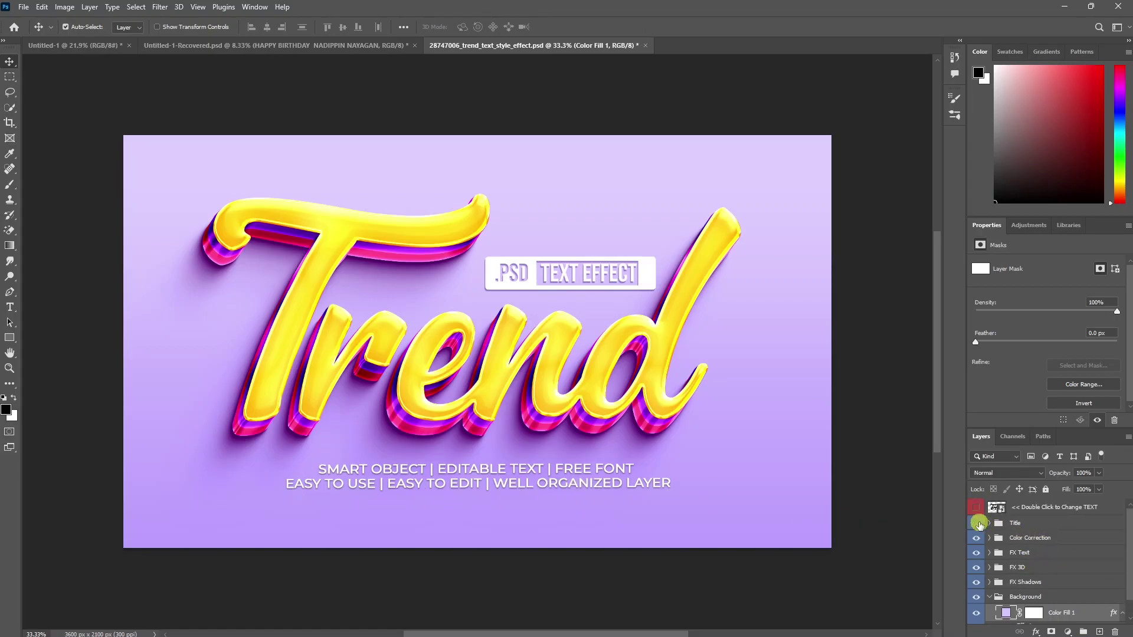
{"action": "left_click", "coordinate": [977, 523]}
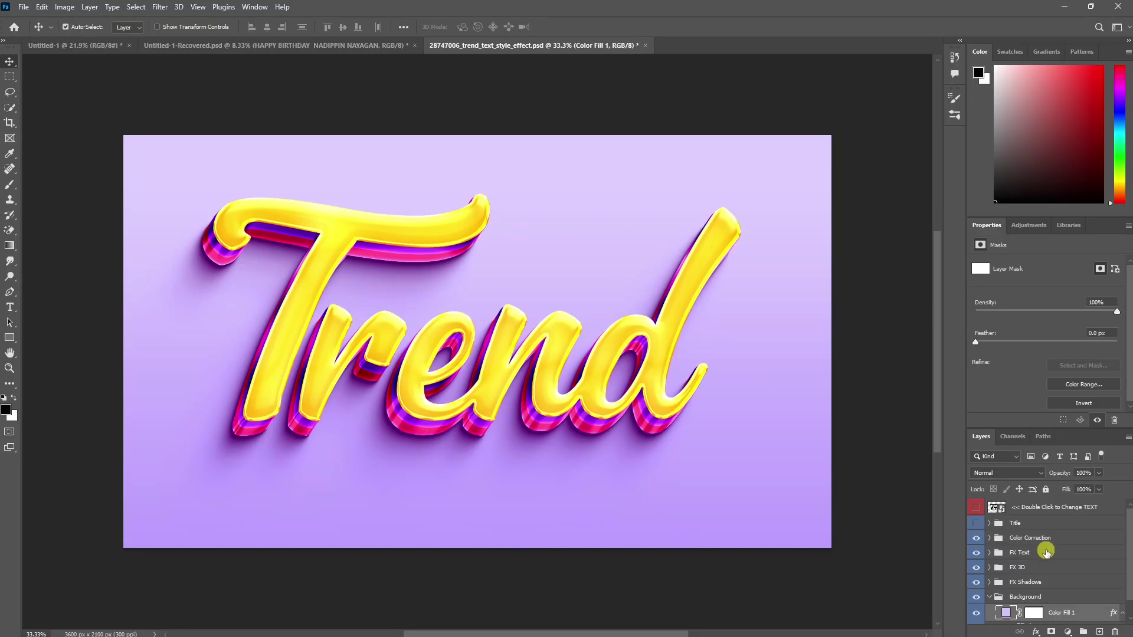
{"action": "scroll", "coordinate": [1020, 575], "scroll_direction": "down", "scroll_amount": 1}
{"action": "left_click", "coordinate": [976, 596]}
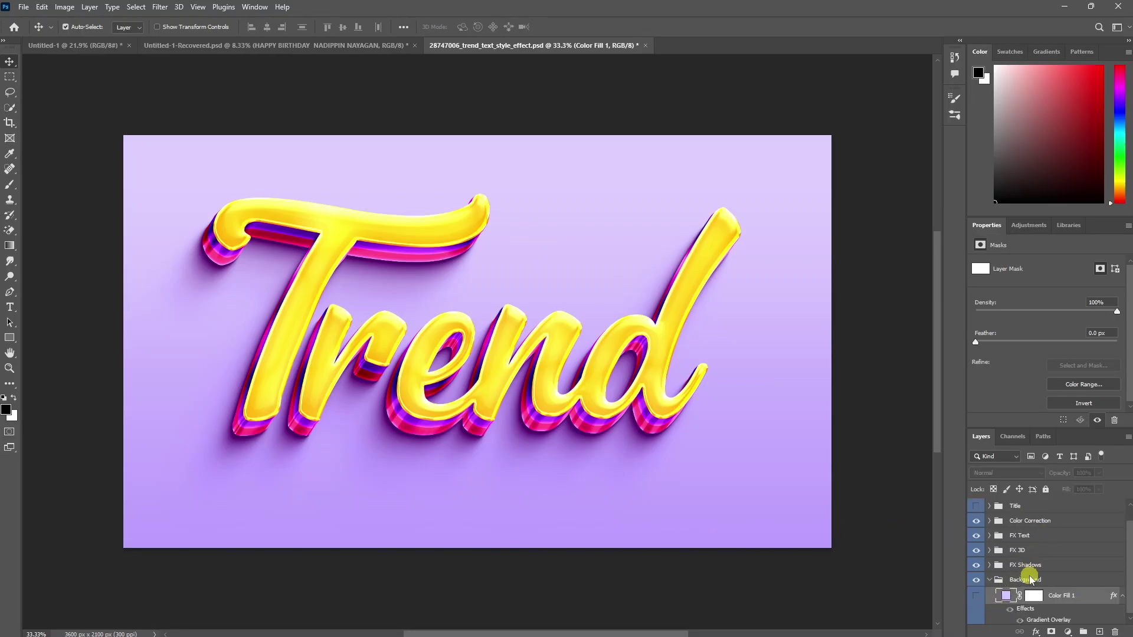
{"action": "scroll", "coordinate": [1027, 531], "scroll_direction": "up", "scroll_amount": 1}
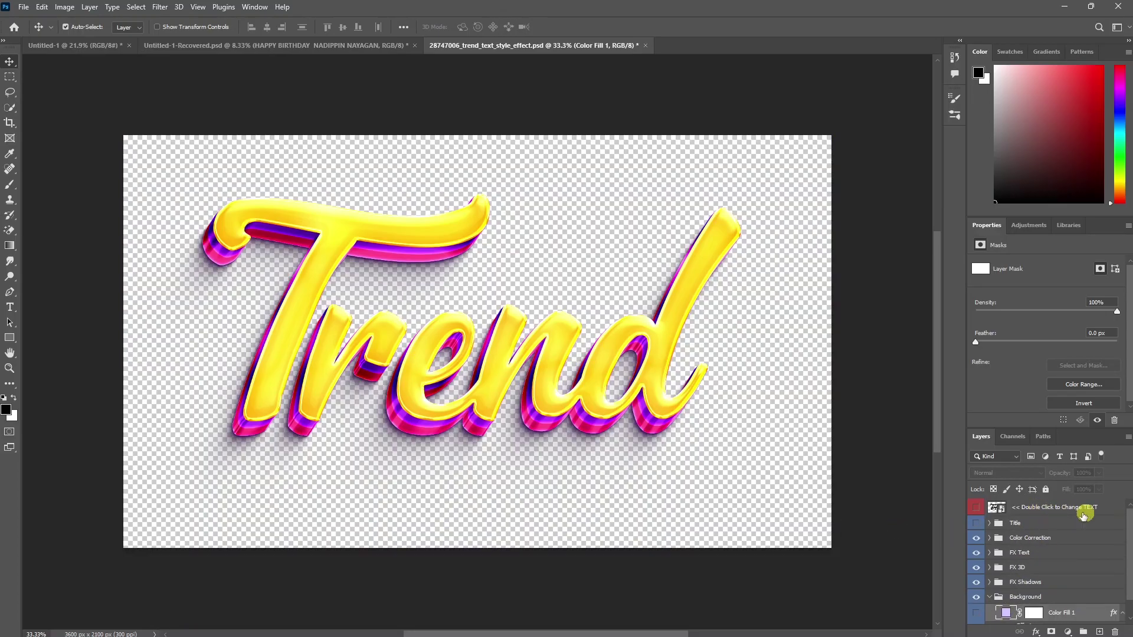
- Open the editable text smart object, replace "Trend" with "Suriya", then save and close it
{"action": "double_click", "coordinate": [994, 509]}
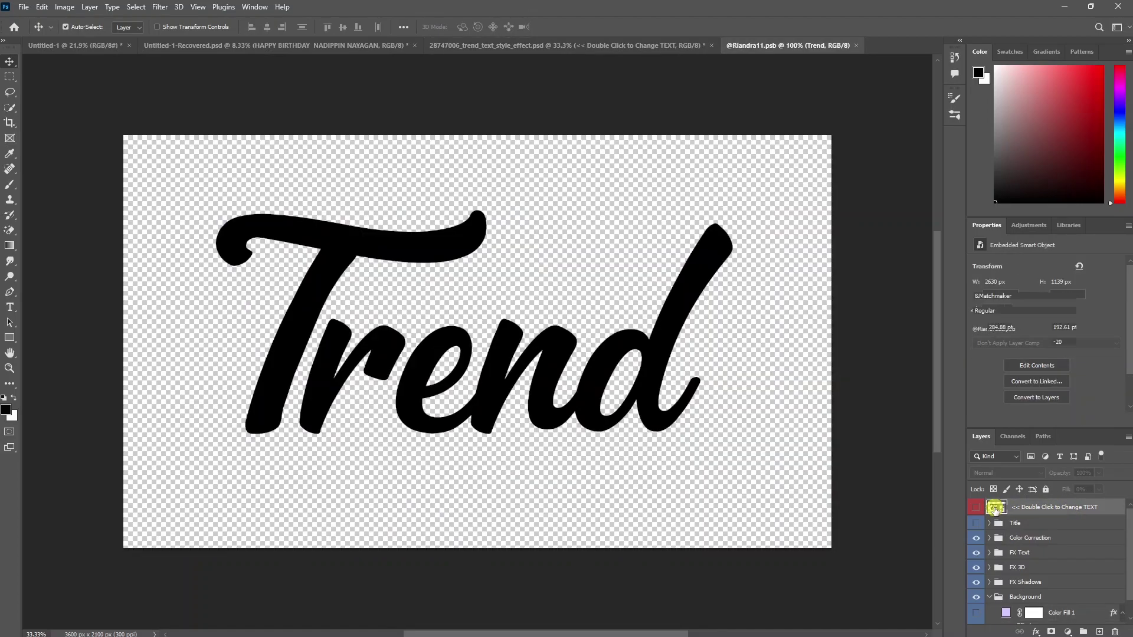
{"action": "double_click", "coordinate": [524, 385]}
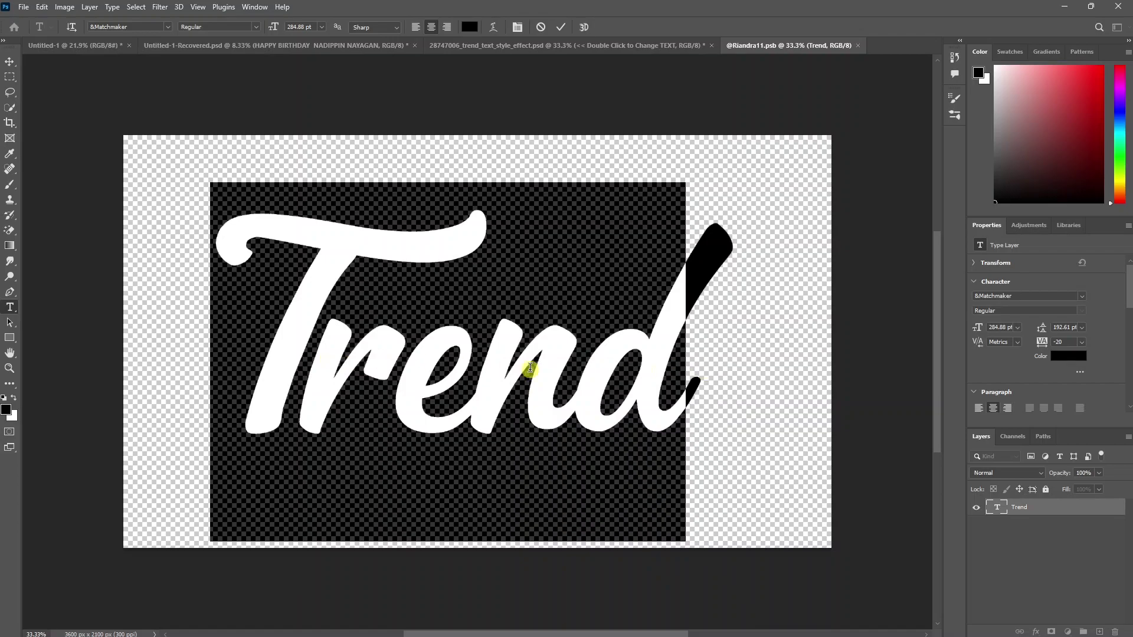
{"action": "type", "text": "Suriya"}
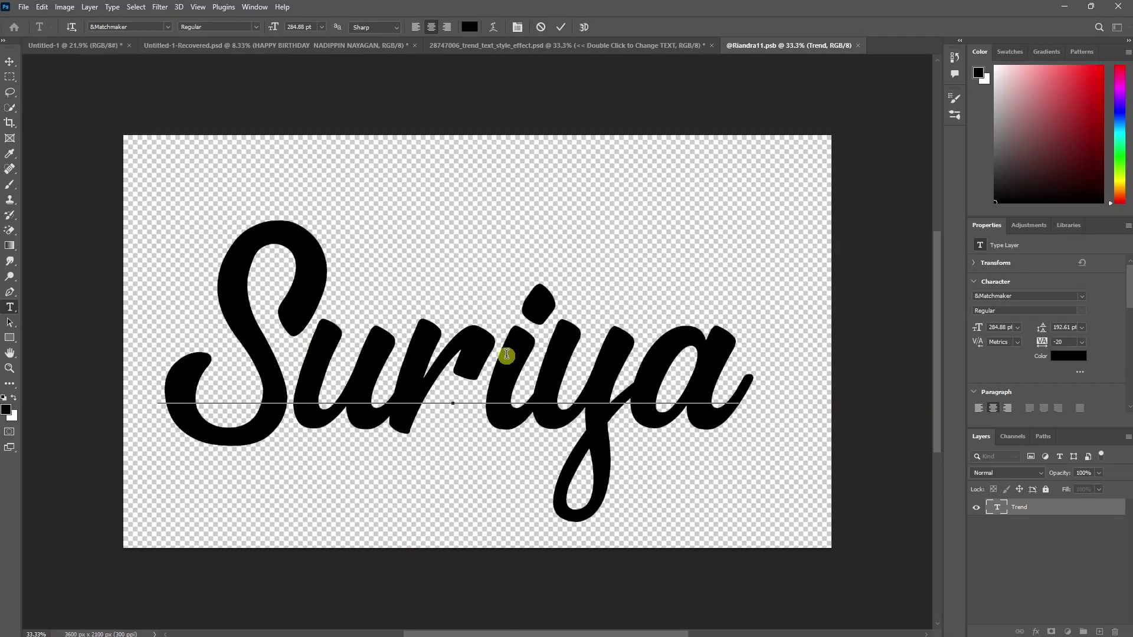
{"action": "key", "text": "ctrl+Return"}
{"action": "key", "text": "ctrl+s"}
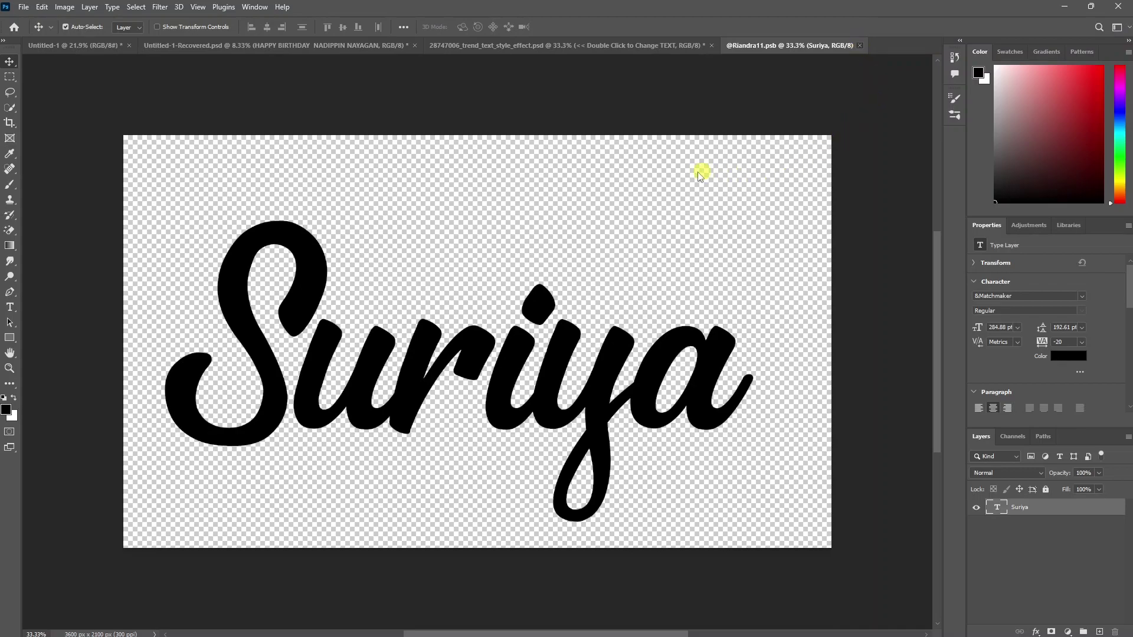
{"action": "key", "text": "ctrl+w"}
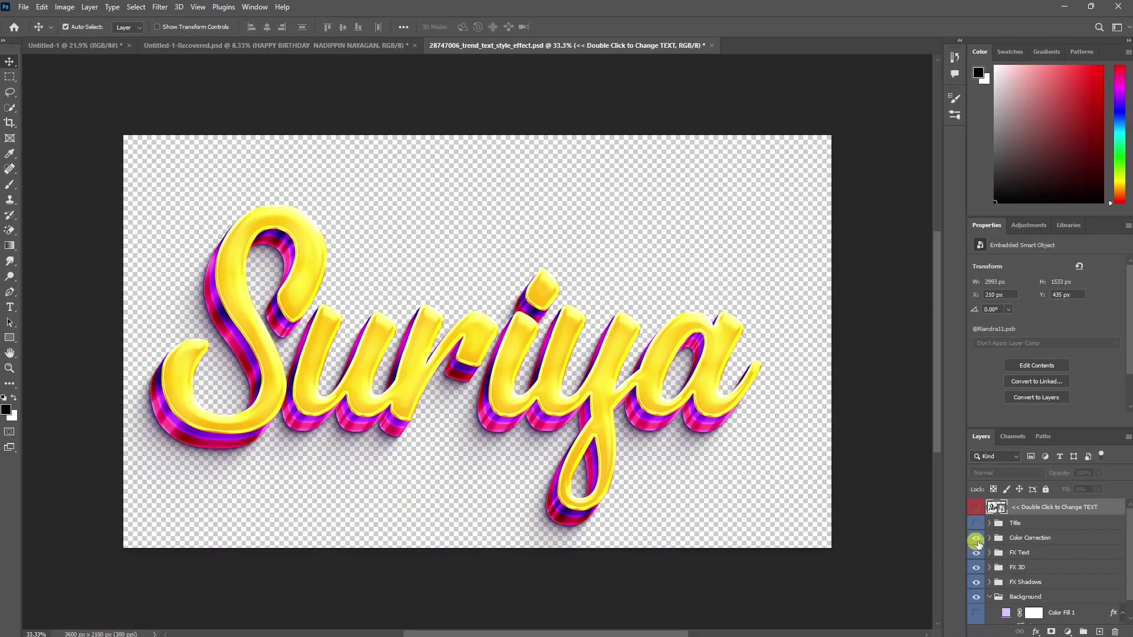
- Stamp the visible lettering into a new layer above the Color Correction group and convert that layer to a smart object
{"action": "left_click", "coordinate": [1018, 544]}
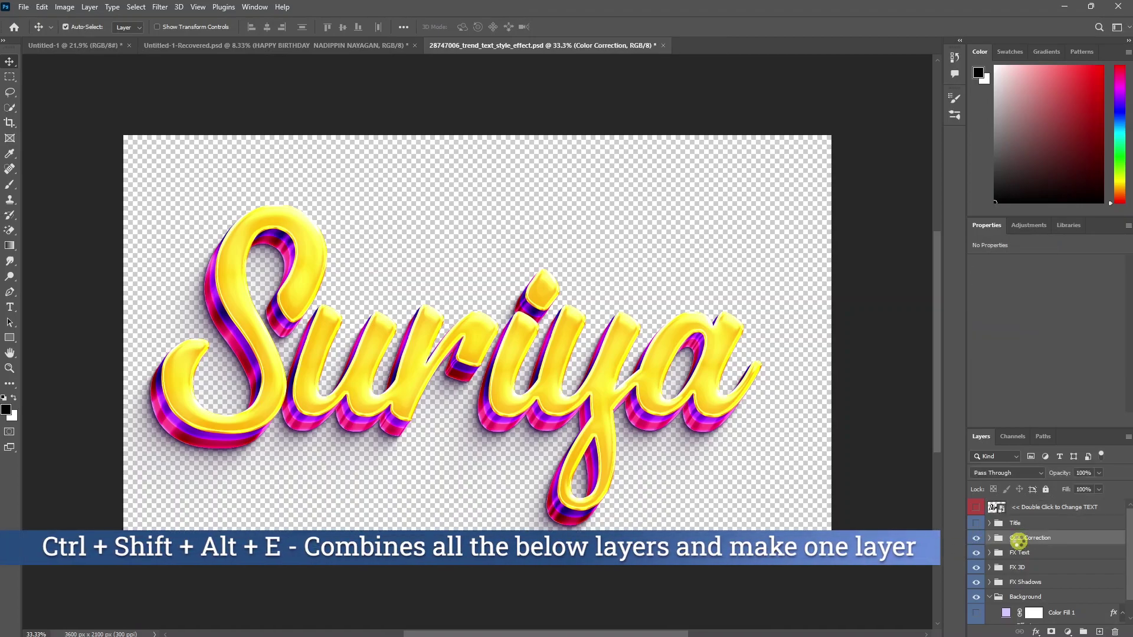
{"action": "key", "text": "ctrl+shift+alt+e"}
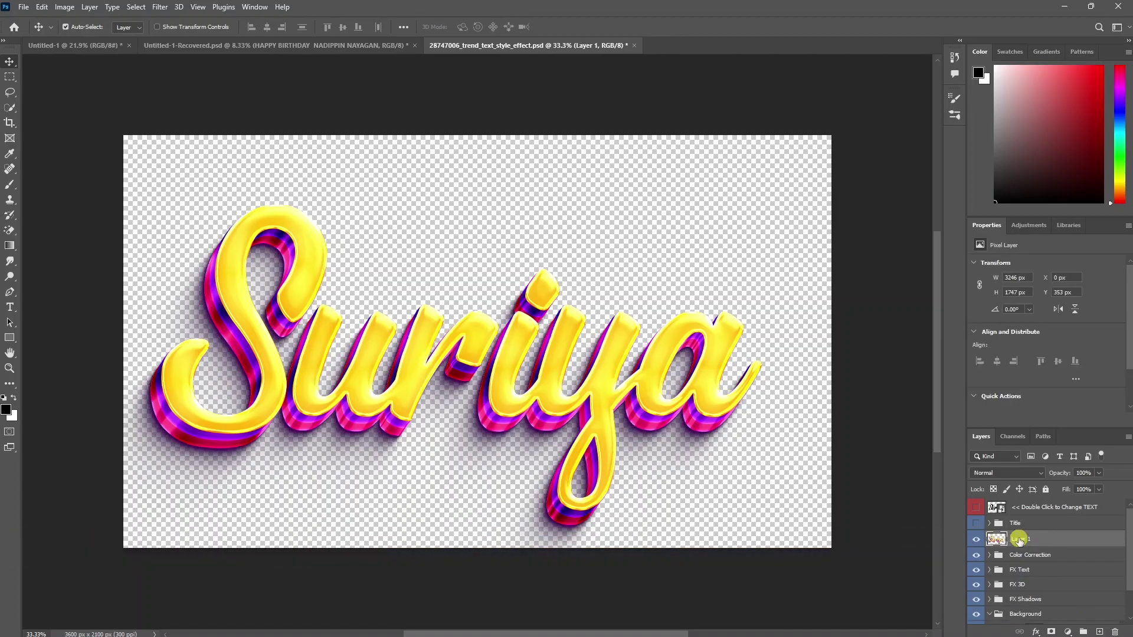
{"action": "right_click", "coordinate": [1019, 540]}
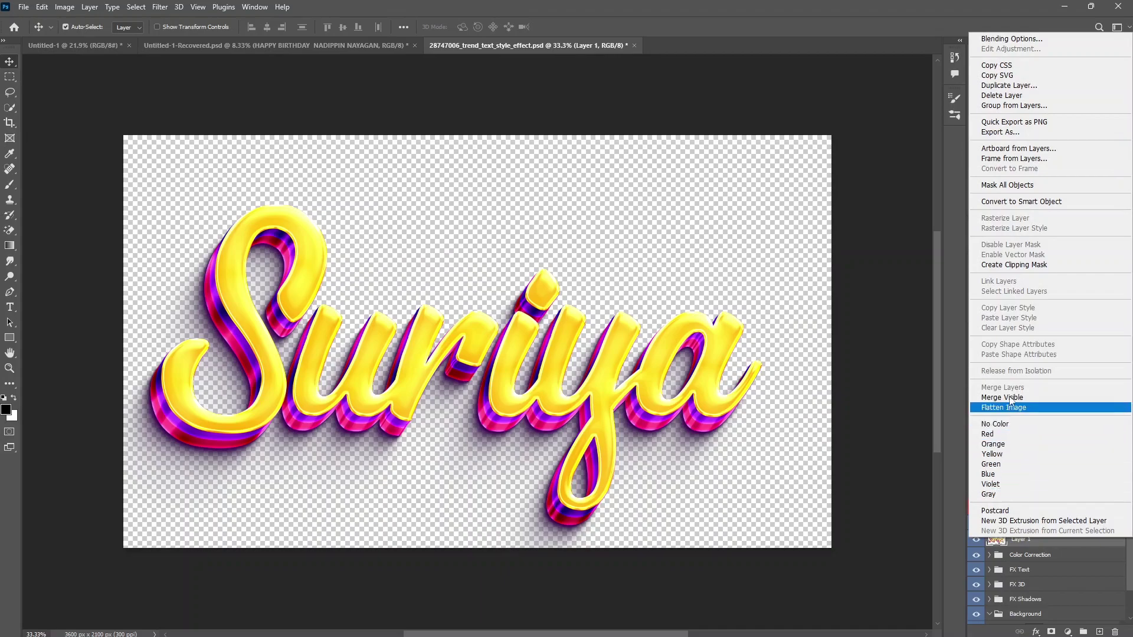
{"action": "left_click", "coordinate": [1023, 202]}
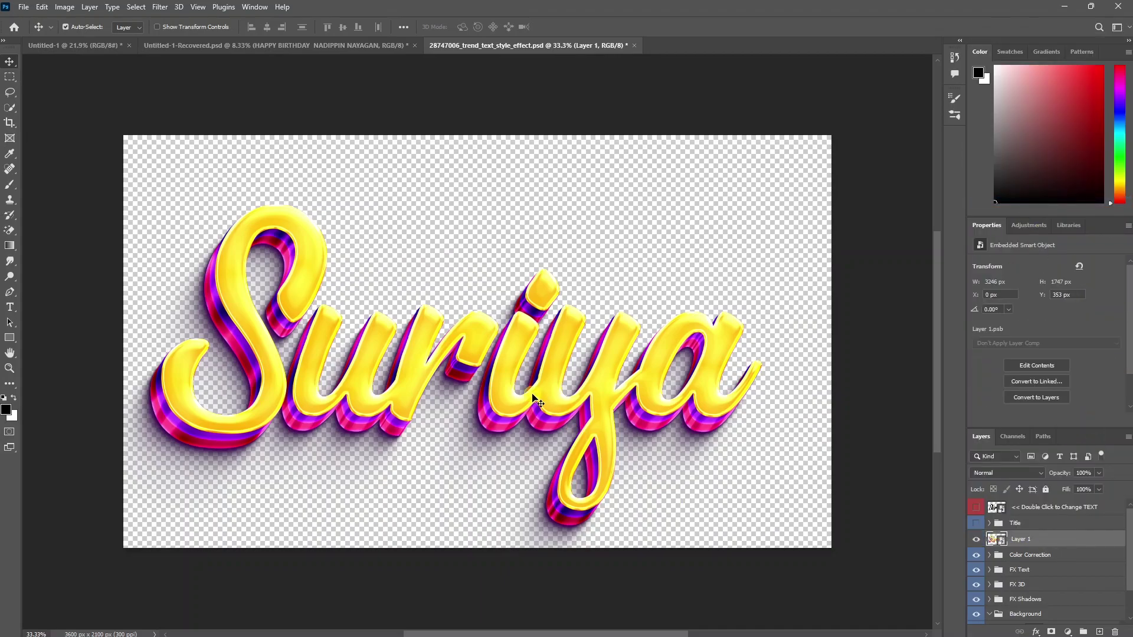
- Bring the Suriya lettering into the poster, scale it down over the lower area, and shrink the birth-date text beneath it
{"action": "left_click_drag", "start_coordinate": [80, 103], "coordinate": [475, 348]}
{"action": "key", "text": "ctrl+t"}
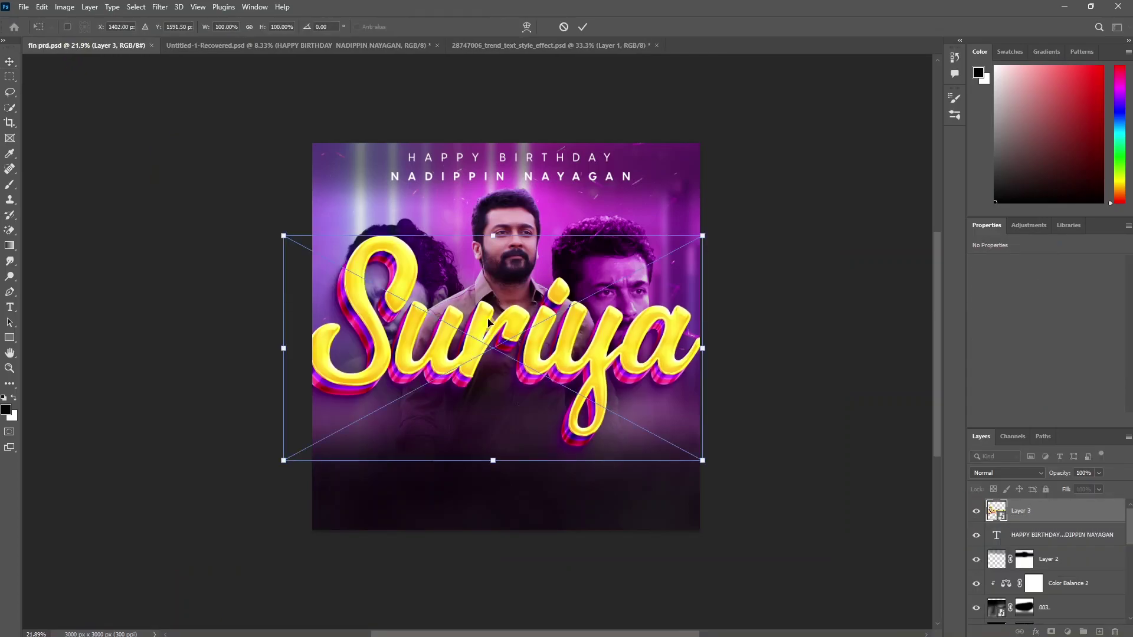
{"action": "left_click_drag", "start_coordinate": [498, 247], "coordinate": [498, 301]}
{"action": "left_click_drag", "start_coordinate": [504, 373], "coordinate": [502, 442]}
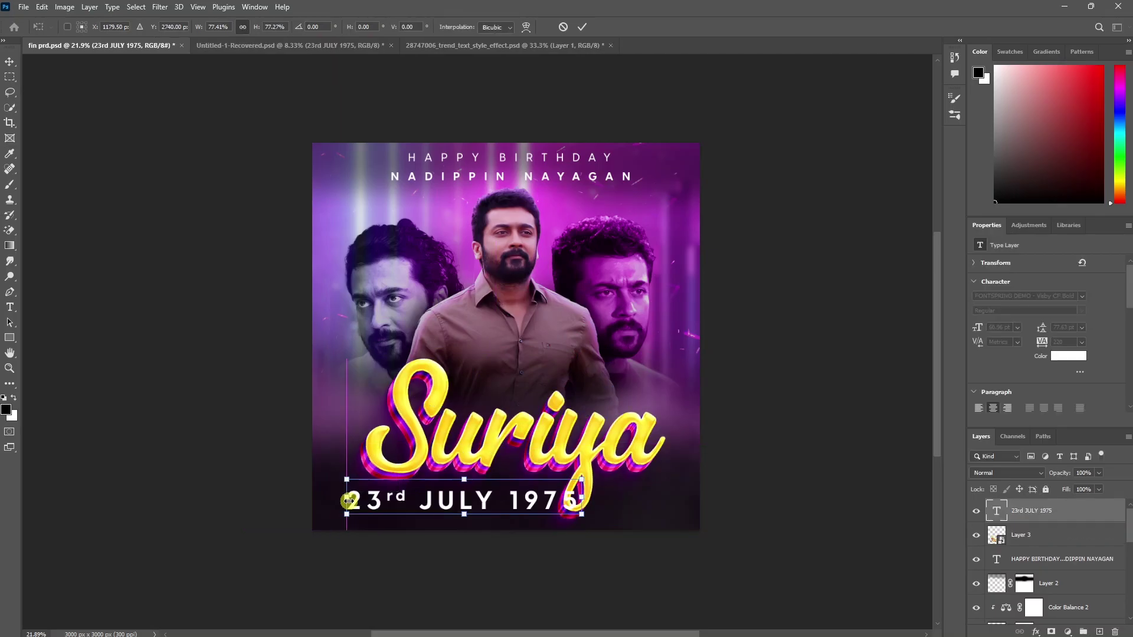
{"action": "left_click_drag", "start_coordinate": [583, 499], "coordinate": [512, 500]}
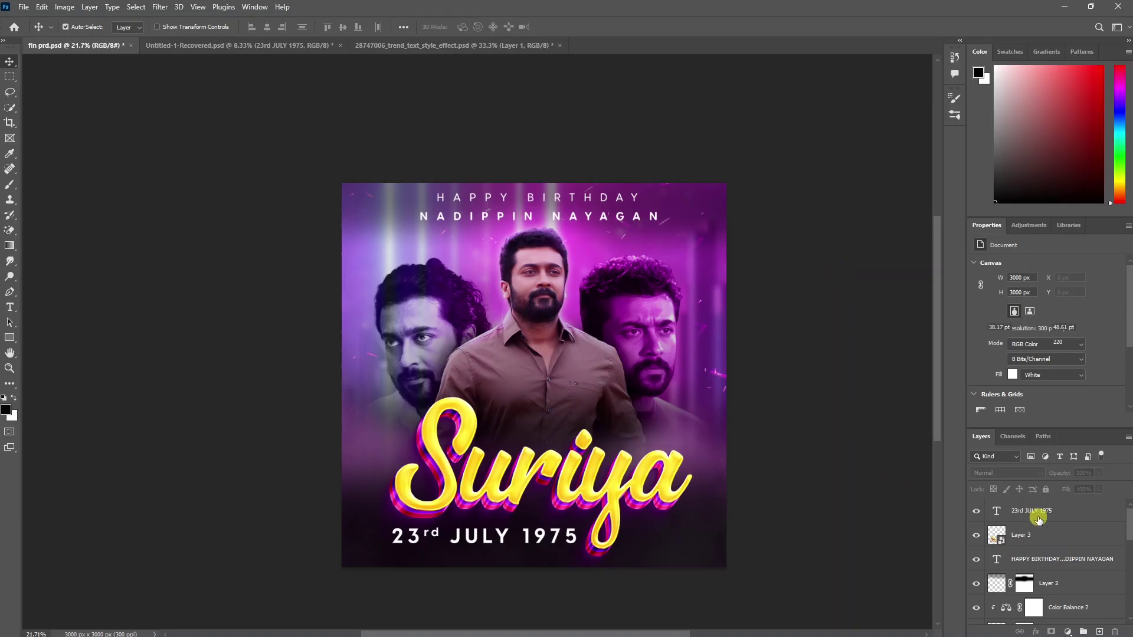
- Stamp the whole visible poster into a new layer above the date text and convert it to a smart object
{"action": "left_click", "coordinate": [1034, 516]}
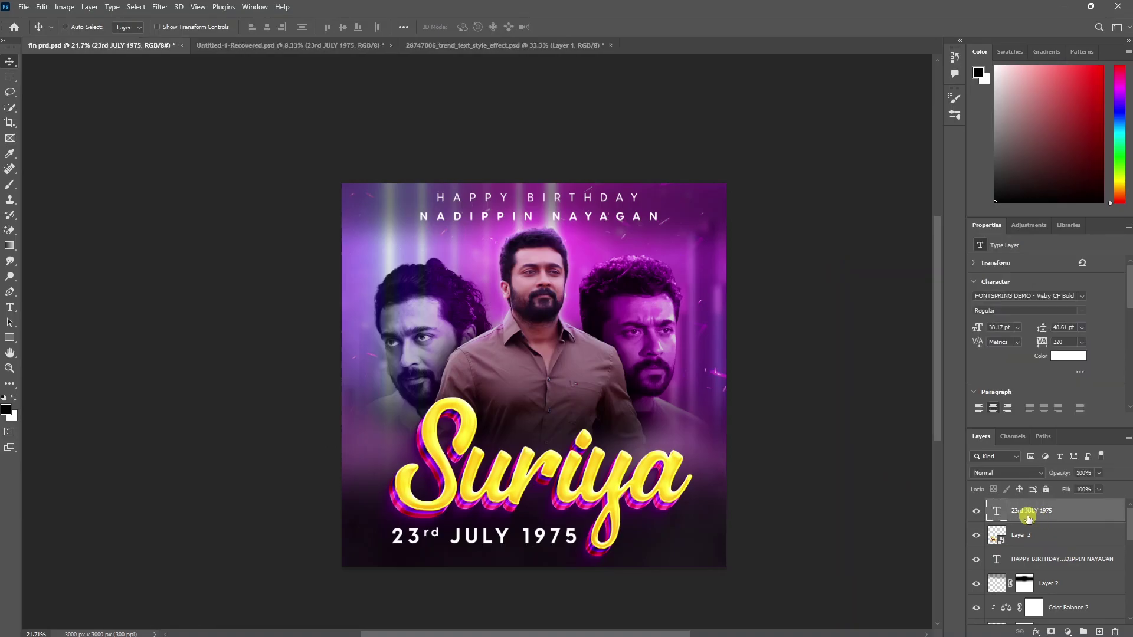
{"action": "key", "text": "ctrl+shift+alt+e"}
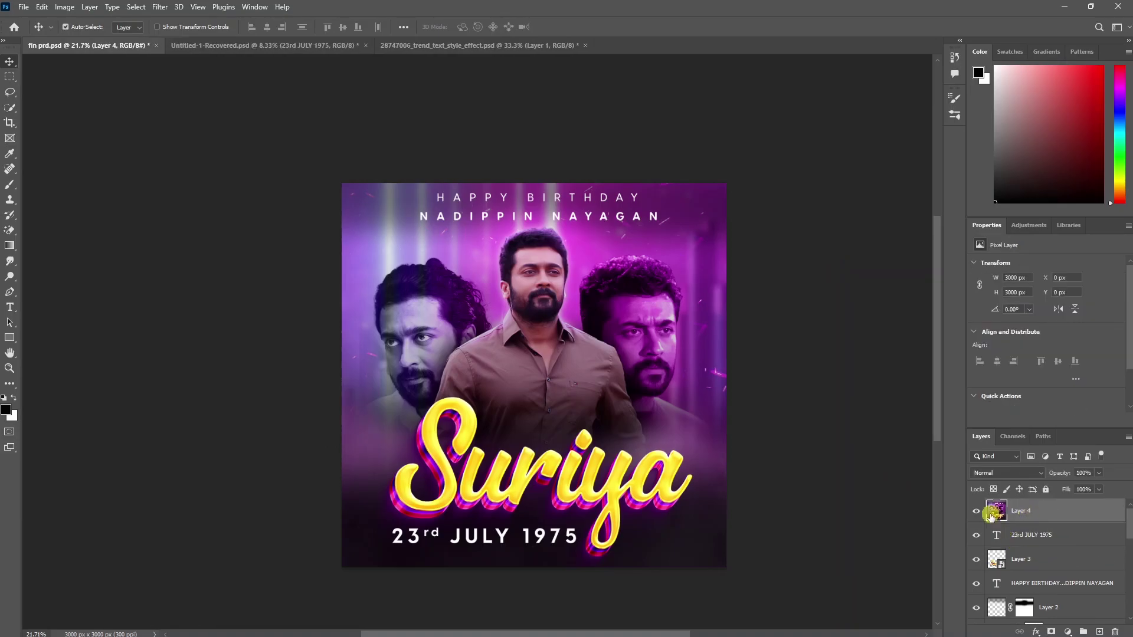
{"action": "right_click", "coordinate": [1010, 511]}
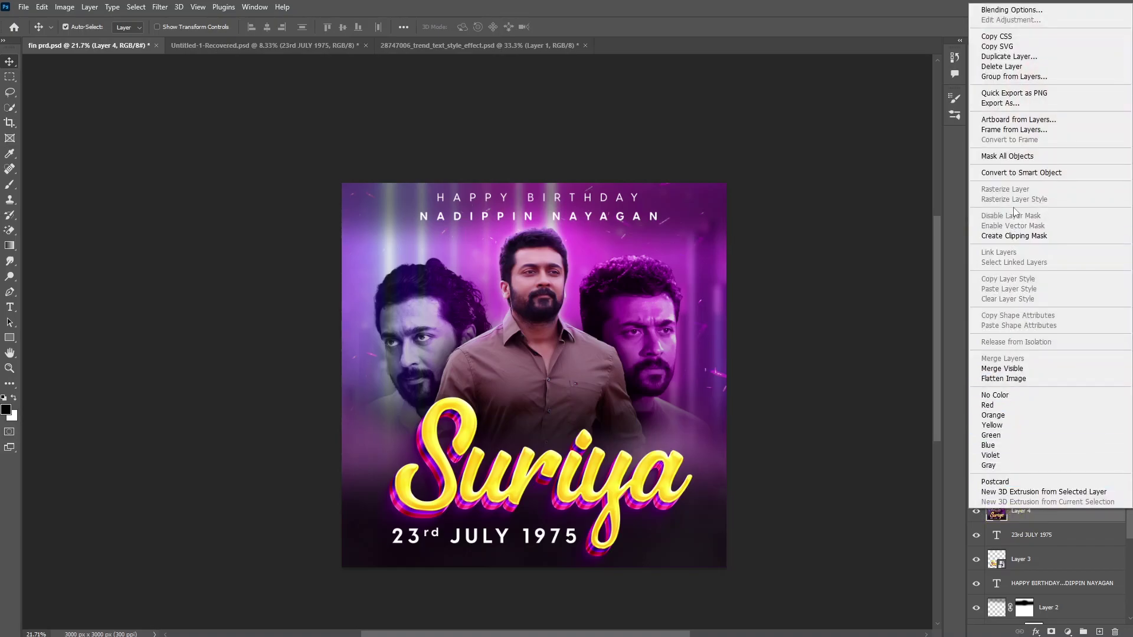
{"action": "left_click", "coordinate": [1020, 172]}
- Apply the Camera Raw Filter to the stamped poster layer with exposure +0.40, contrast +22, highlights +12, blacks -19, texture +28 and clarity -3
{"action": "left_click", "coordinate": [161, 7]}
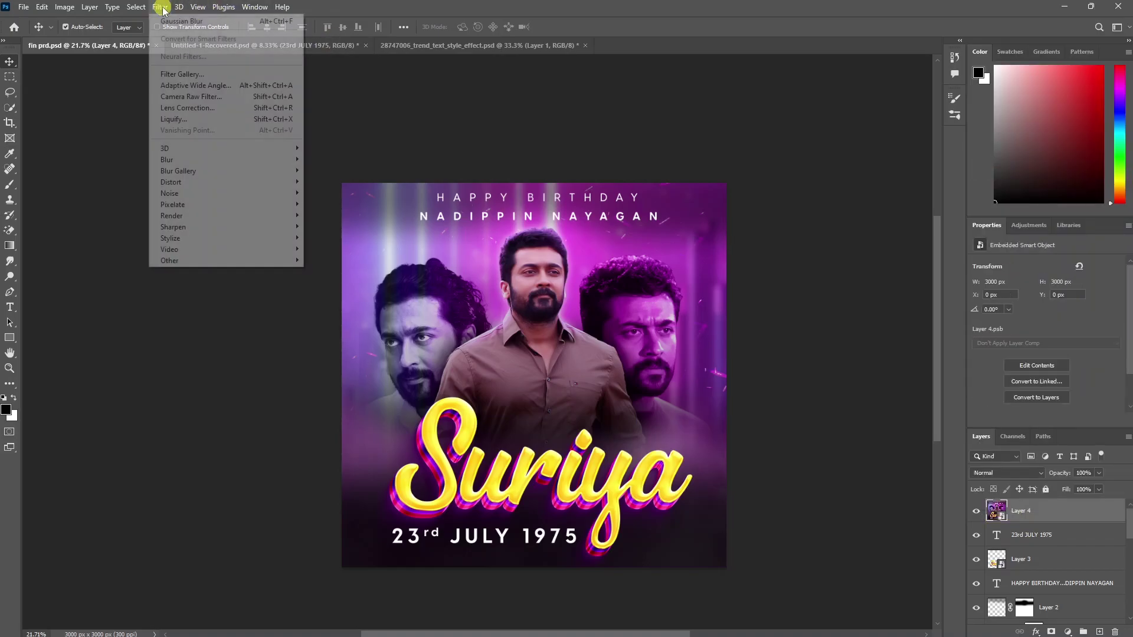
{"action": "left_click", "coordinate": [195, 97]}
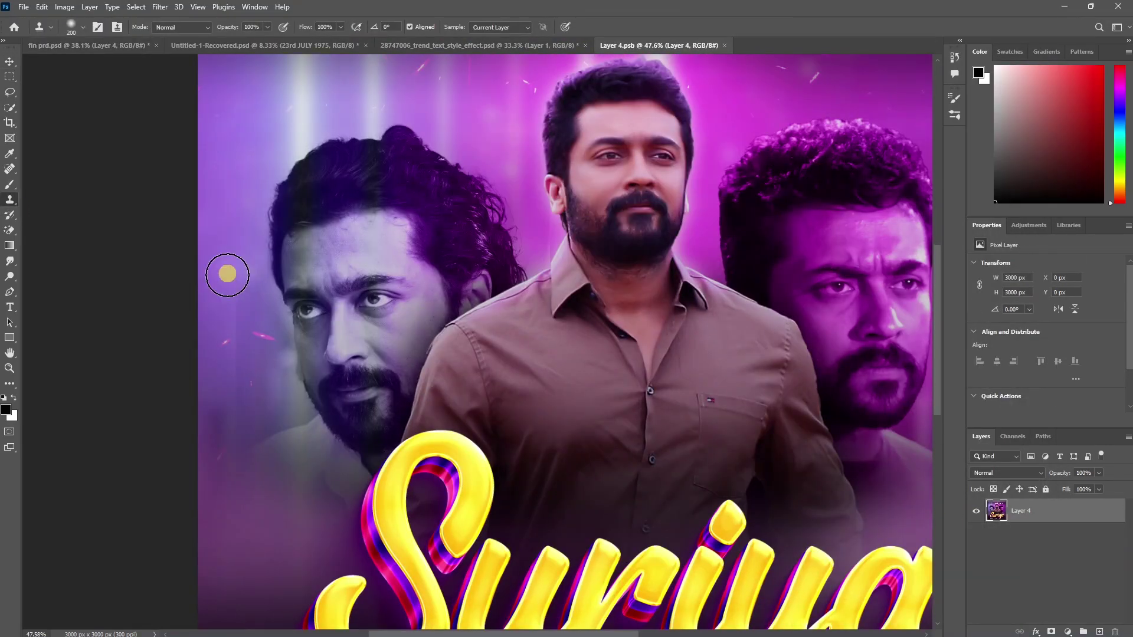
{"action": "right_click", "coordinate": [9, 169]}
{"action": "left_click", "coordinate": [59, 203]}
{"action": "scroll", "coordinate": [236, 284], "scroll_direction": "down", "scroll_amount": 2}
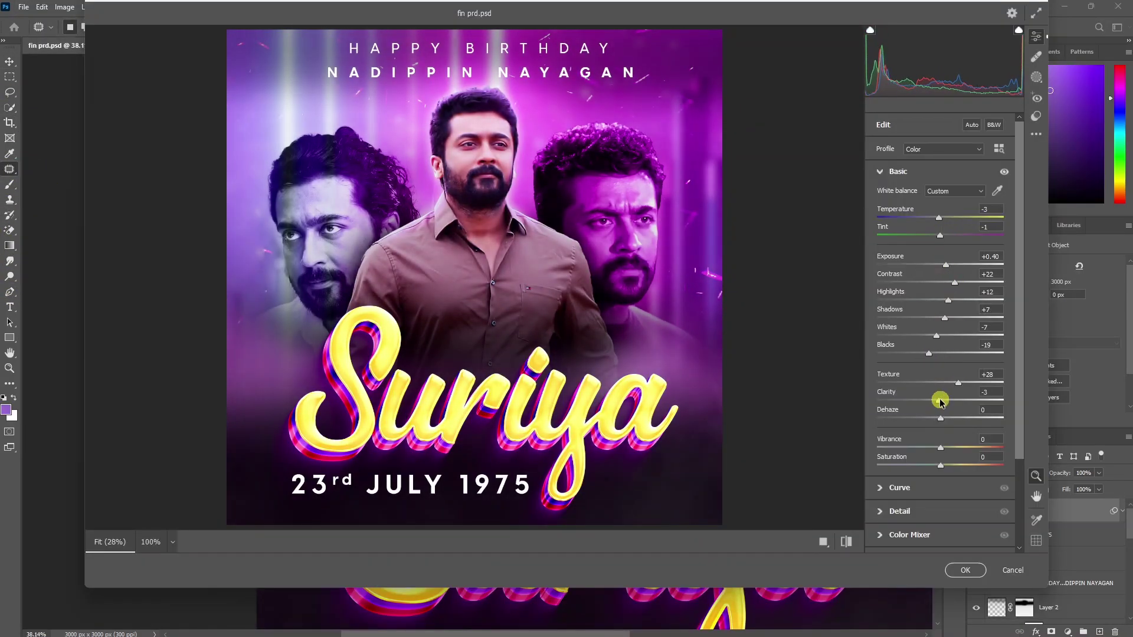
{"action": "left_click", "coordinate": [938, 394]}
{"action": "left_click", "coordinate": [879, 352]}
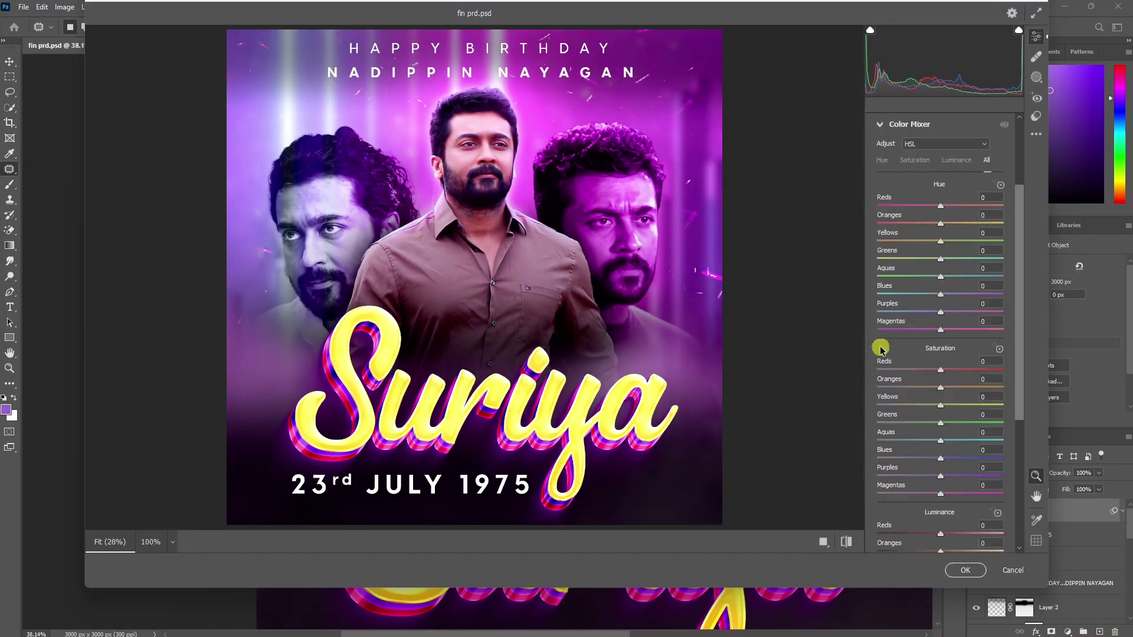
- Grade the poster with blue shadows and purple highlights (hue 287, saturation 31, luminance 16), set blending to 32 and adjust the balance
{"action": "left_click", "coordinate": [879, 348]}
{"action": "scroll", "coordinate": [951, 378], "scroll_direction": "down", "scroll_amount": 4}
{"action": "left_click", "coordinate": [878, 446]}
{"action": "left_click_drag", "start_coordinate": [902, 442], "coordinate": [896, 449]}
{"action": "left_click_drag", "start_coordinate": [901, 484], "coordinate": [890, 484]}
{"action": "left_click_drag", "start_coordinate": [977, 441], "coordinate": [980, 450]}
{"action": "left_click_drag", "start_coordinate": [939, 515], "coordinate": [918, 515]}
{"action": "left_click_drag", "start_coordinate": [940, 532], "coordinate": [944, 533]}
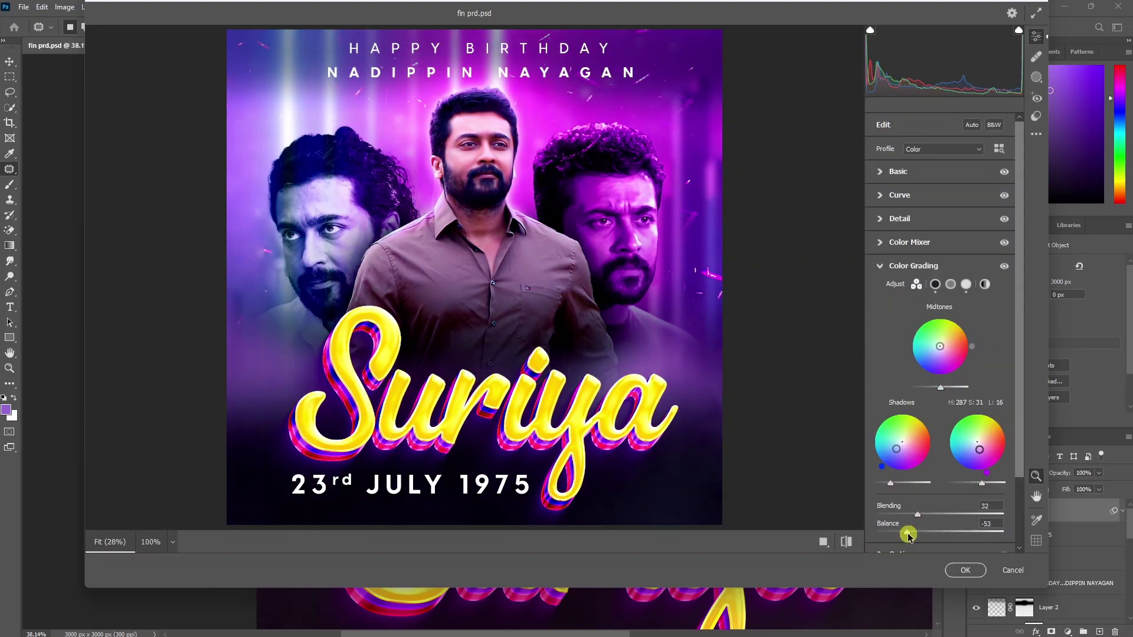